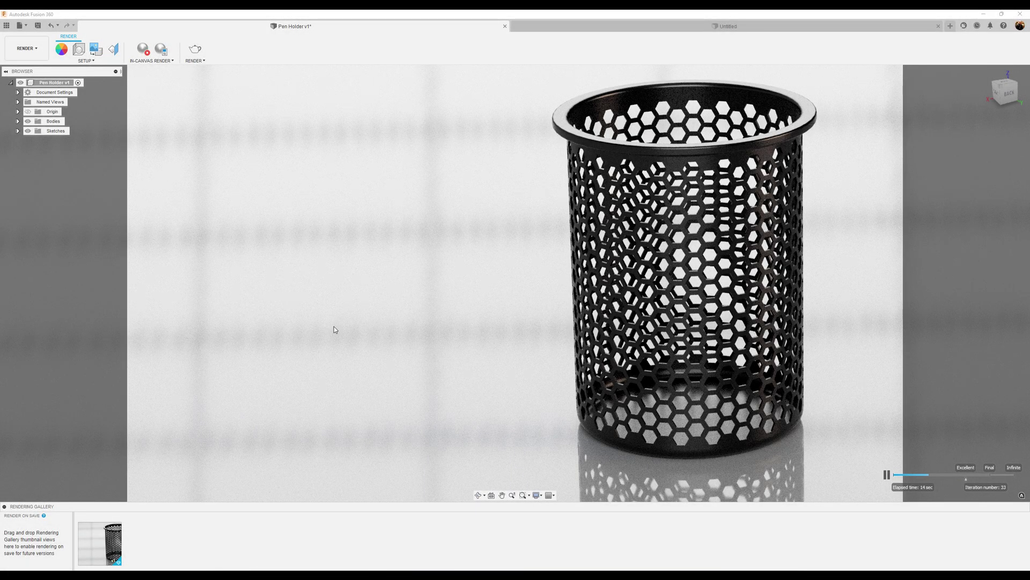
Stop the in-canvas render, switch to the untitled design and create an internal component named Pen Holder
click(143, 49)
click(879, 30)
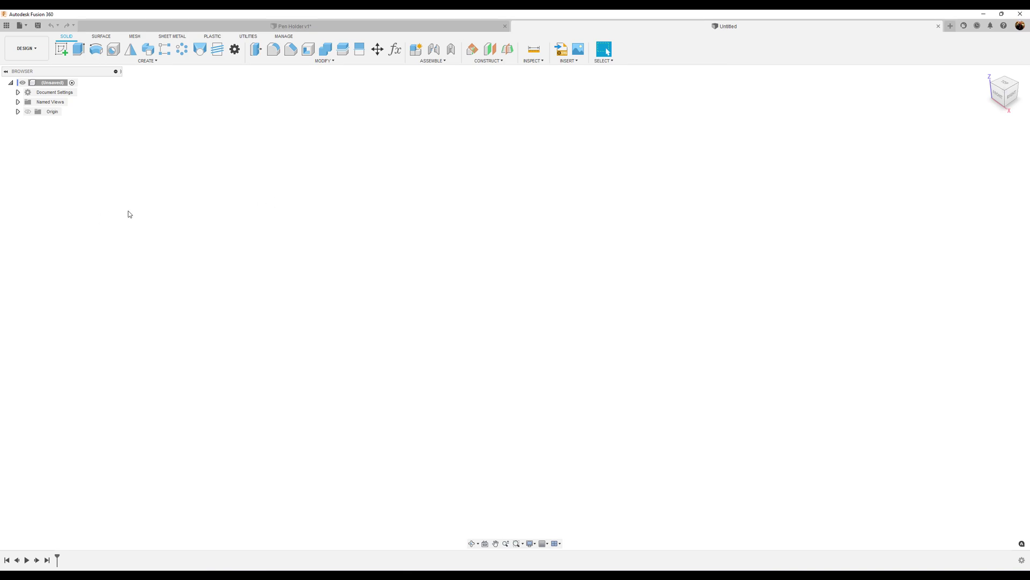
right_click(51, 84)
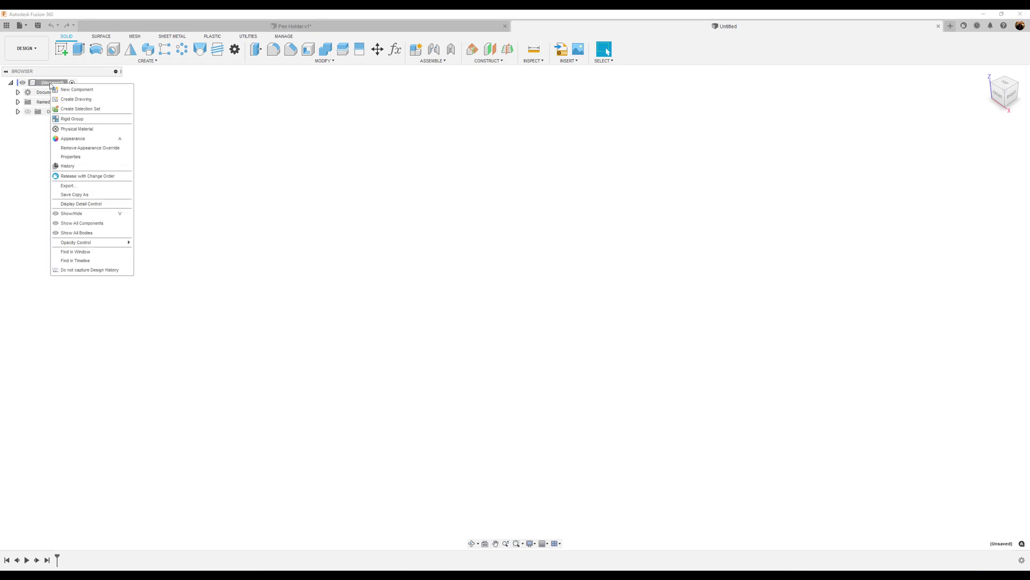
click(74, 93)
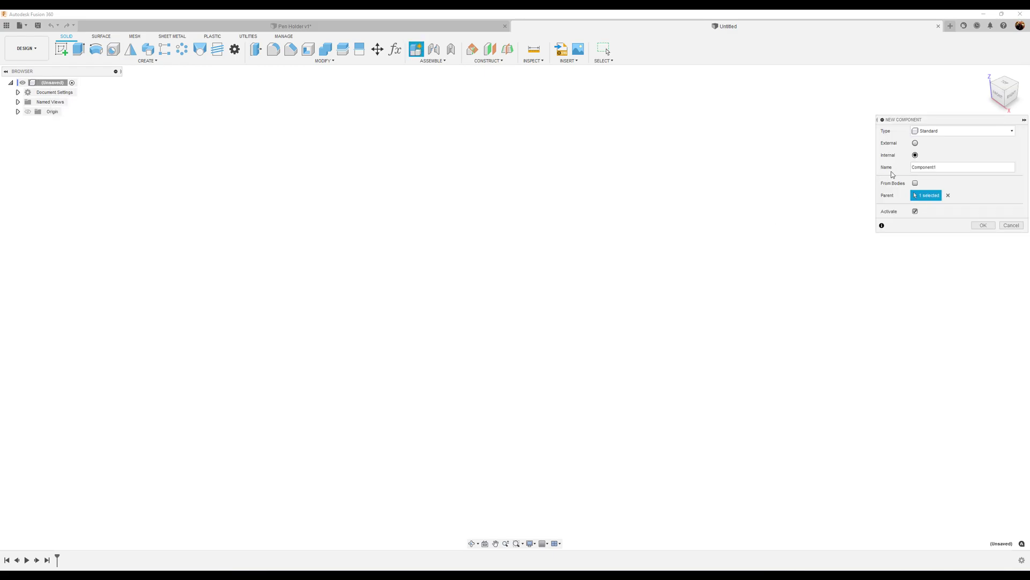
text(pE)
key(BackSpace)
key(BackSpace)
key(BackSpace)
key(BackSpace)
key(BackSpace)
key(BackSpace)
key(BackSpace)
key(BackSpace)
key(BackSpace)
click(983, 226)
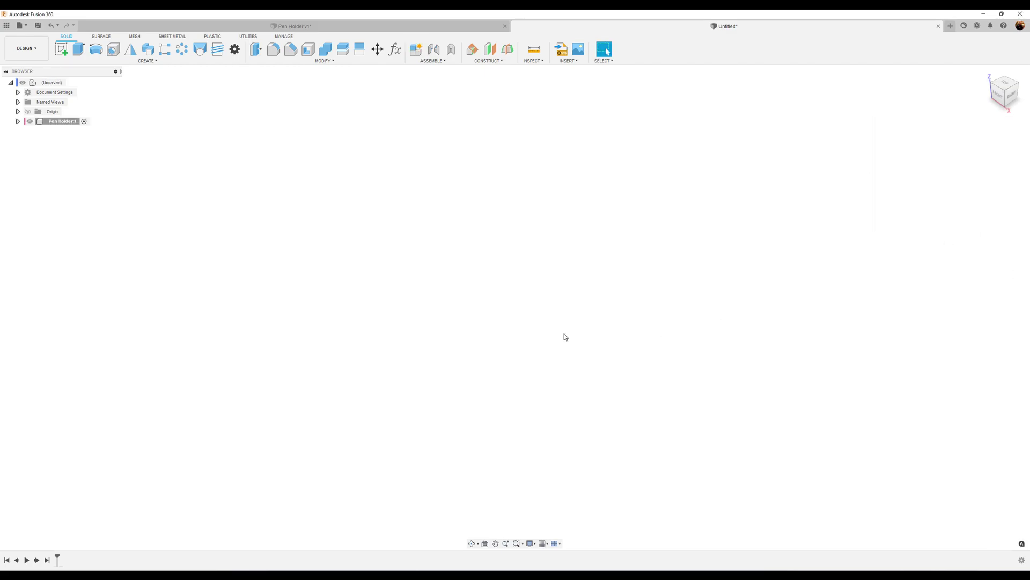
Create a cylinder centred on the origin of the ground plane, 50 mm in diameter and 70 mm high, as a new body
click(152, 62)
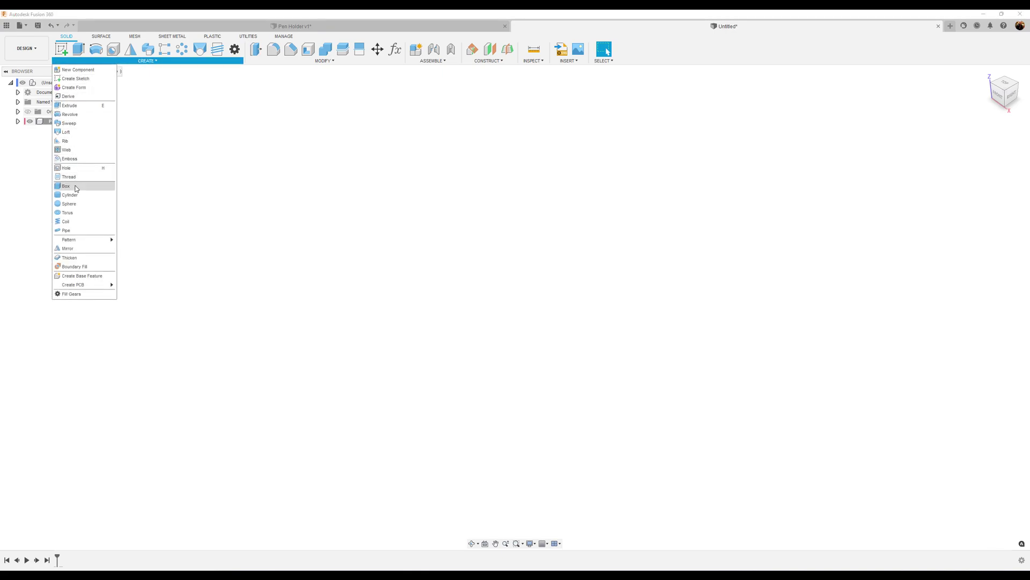
click(76, 195)
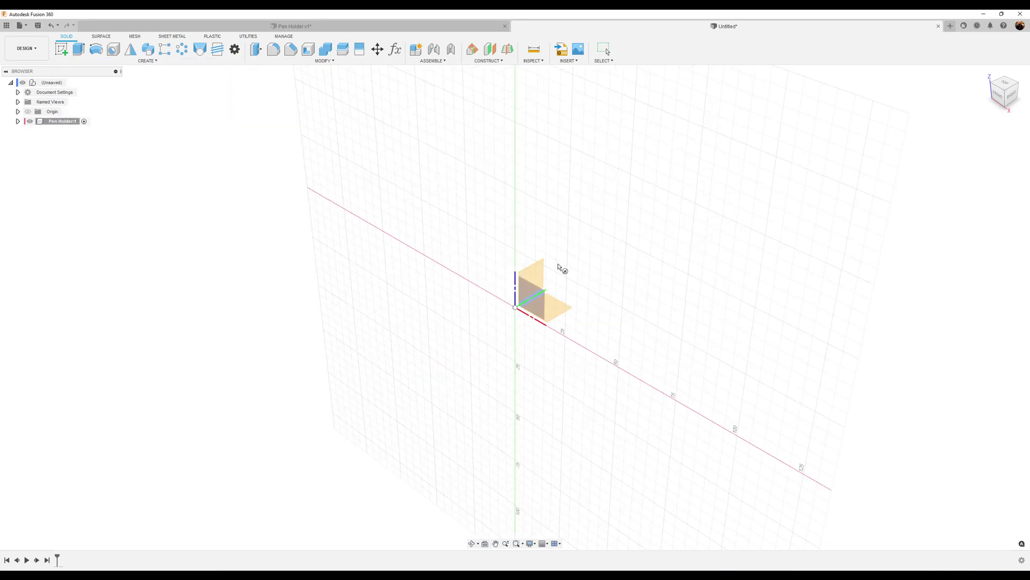
click(555, 310)
click(516, 309)
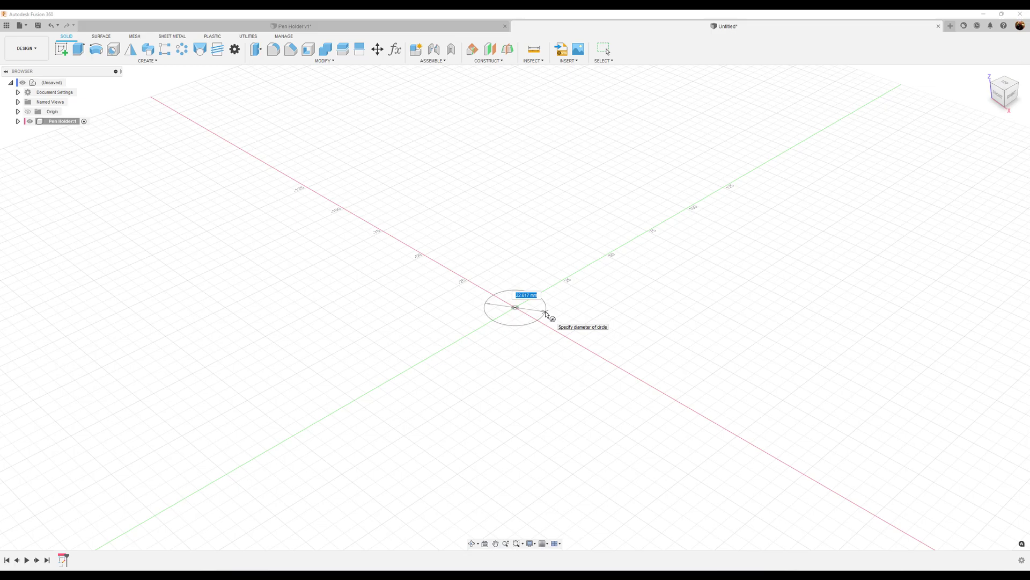
text(50)
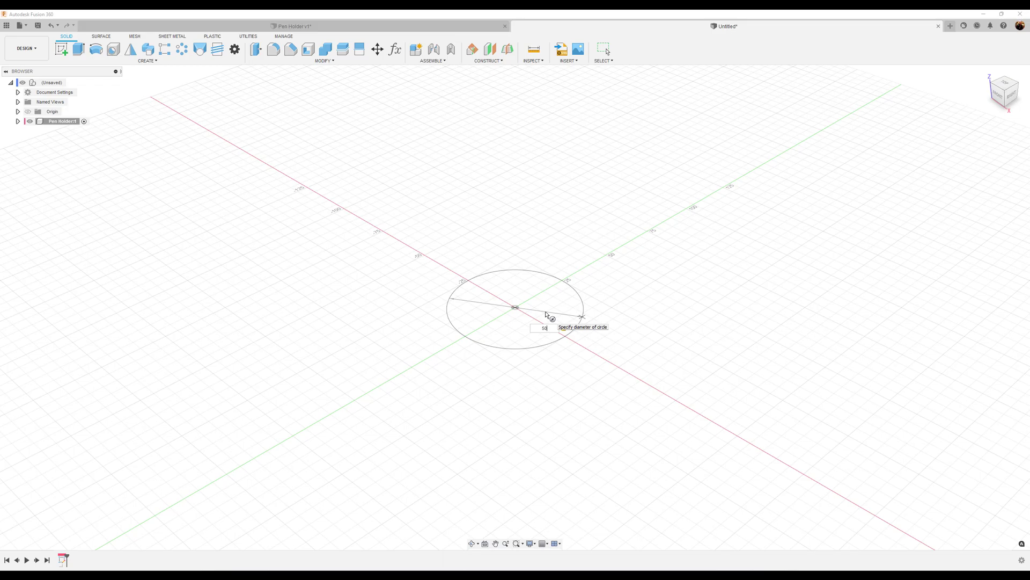
key(Return)
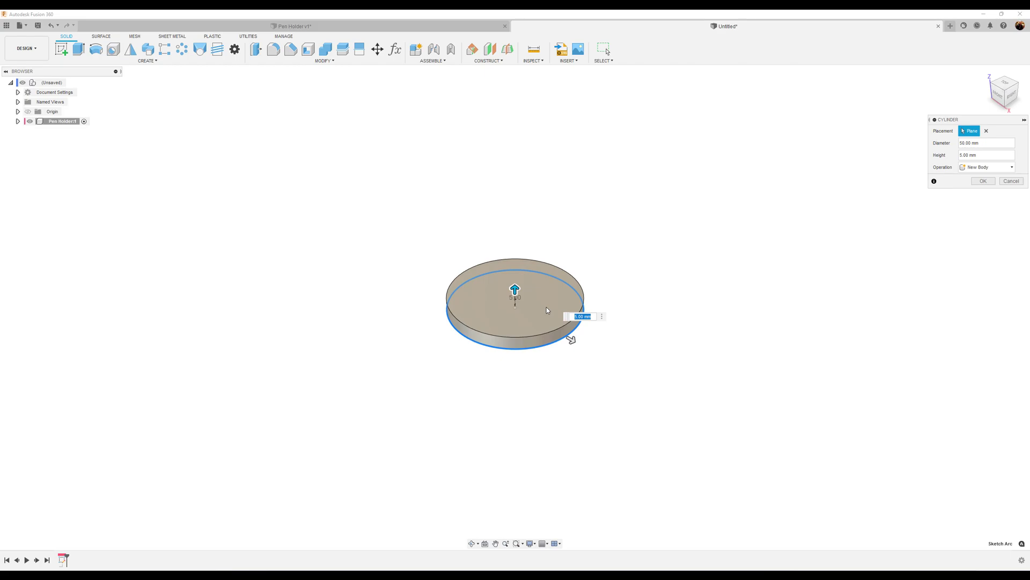
text(70)
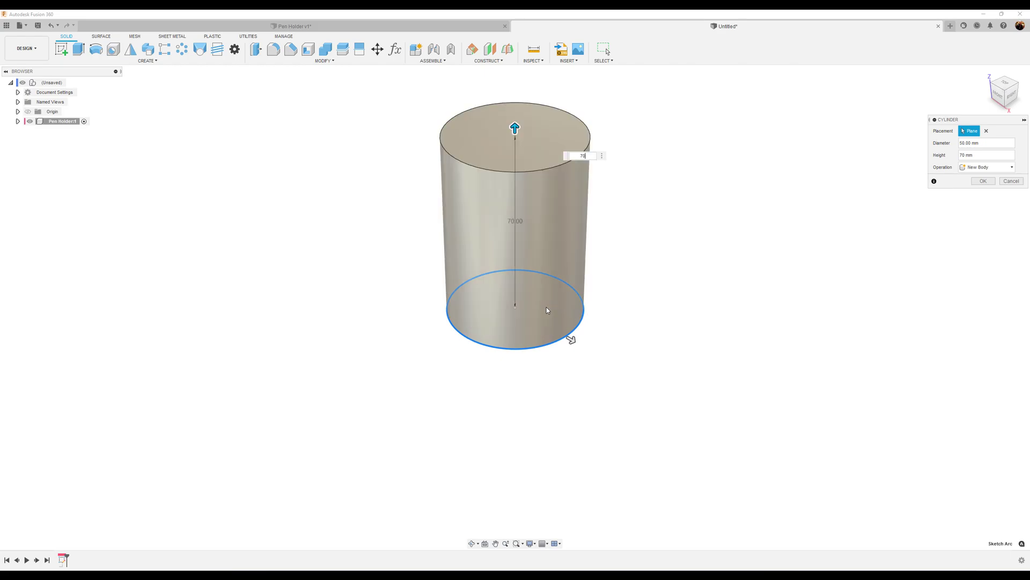
click(983, 181)
Fillet the cylinder's bottom face edge with a 3 mm radius
middle_drag(759, 300, 742, 359)
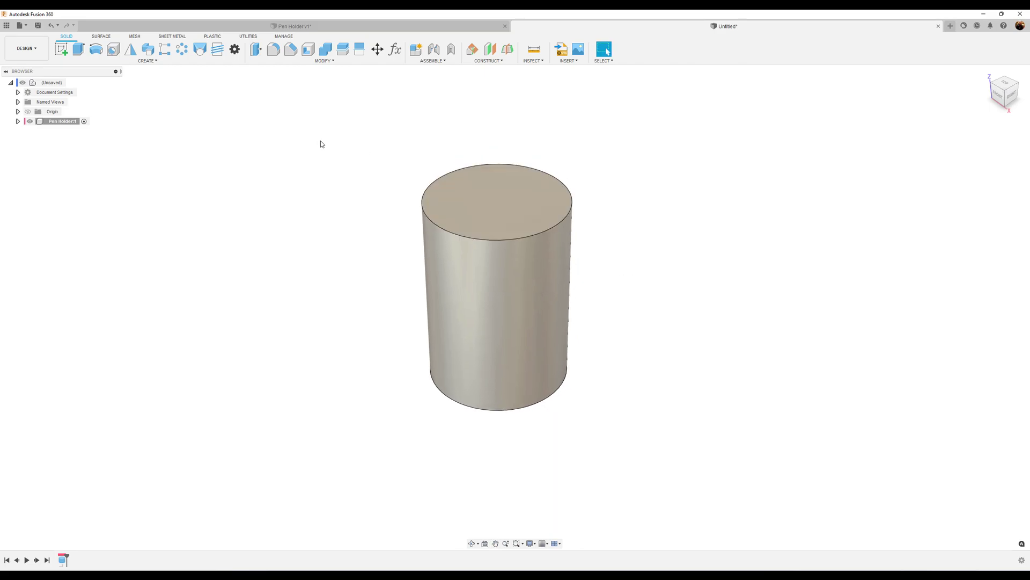
click(271, 51)
shift+middle_drag(633, 327, 516, 380)
click(515, 369)
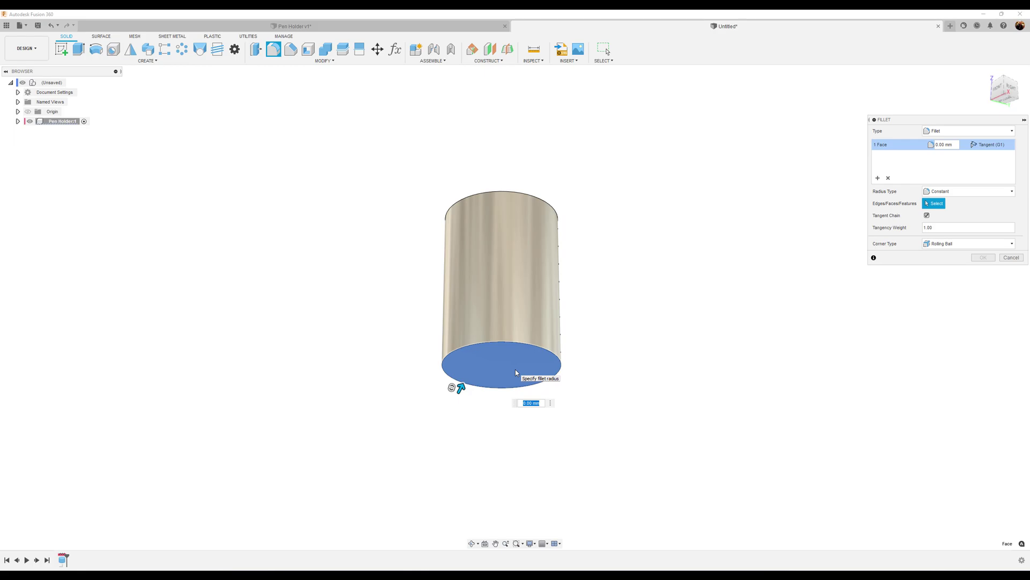
text(.3)
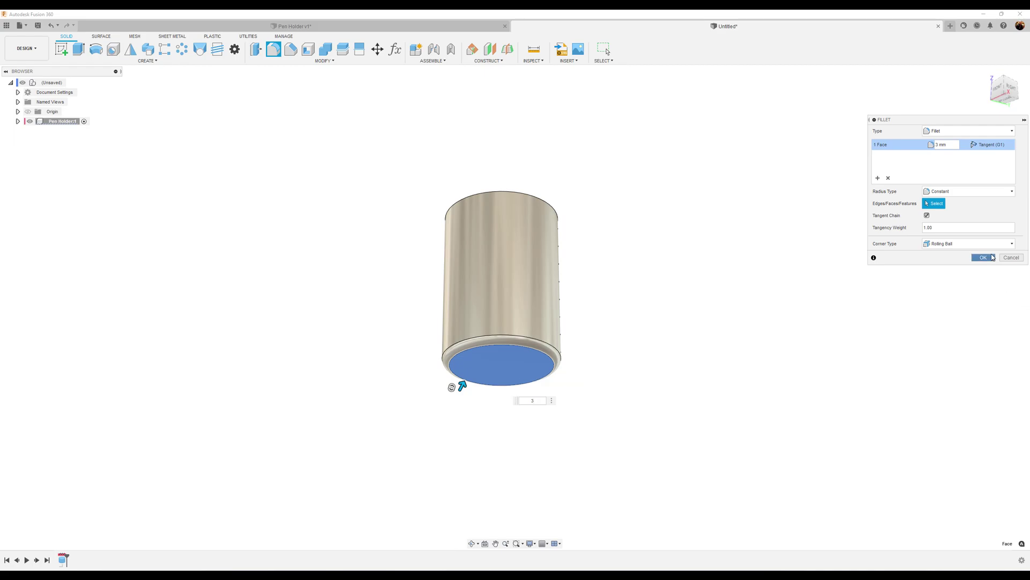
click(992, 257)
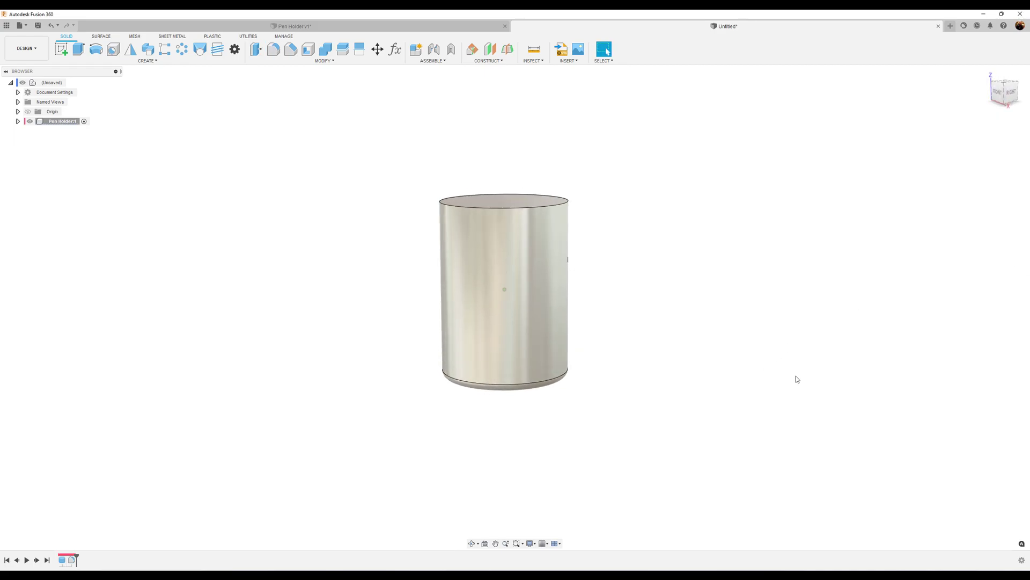
Shell the cylinder with its top face removed and an inside wall thickness of 0.5 mm
click(307, 51)
click(548, 217)
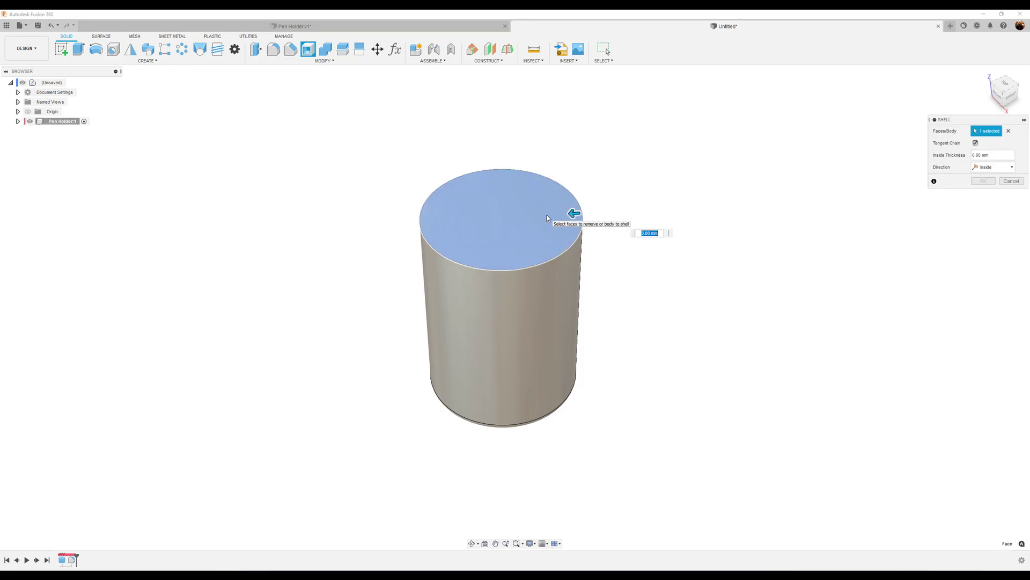
scroll(531, 224, up, 2)
text(.5)
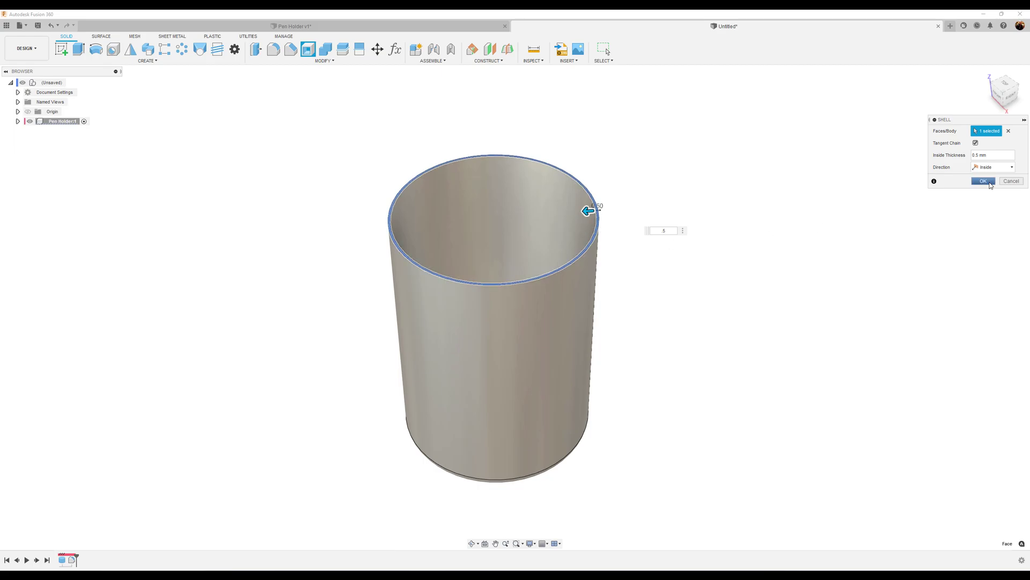
click(991, 183)
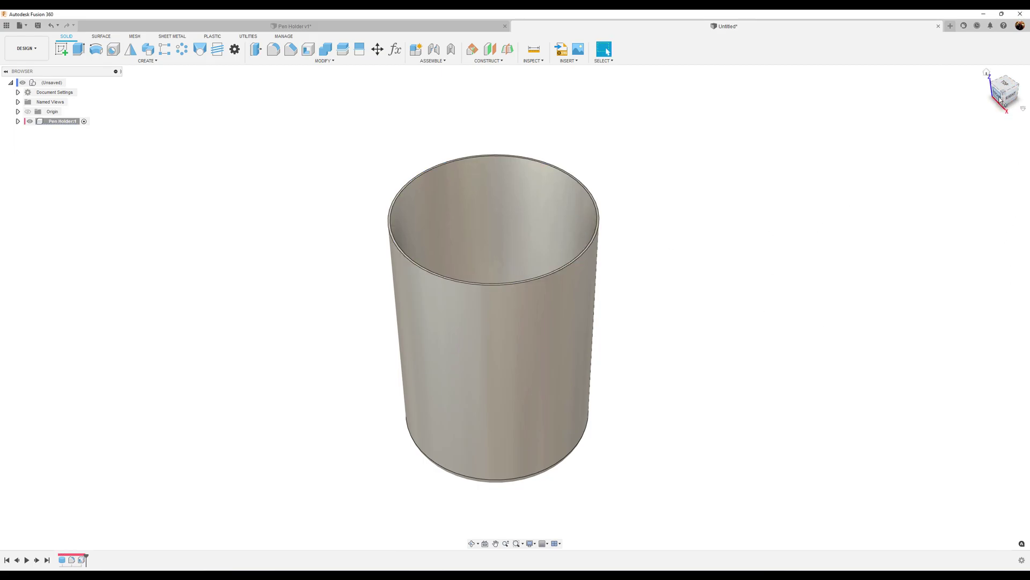
Look at the cup from the front and start a sketch on the XZ origin plane
click(988, 74)
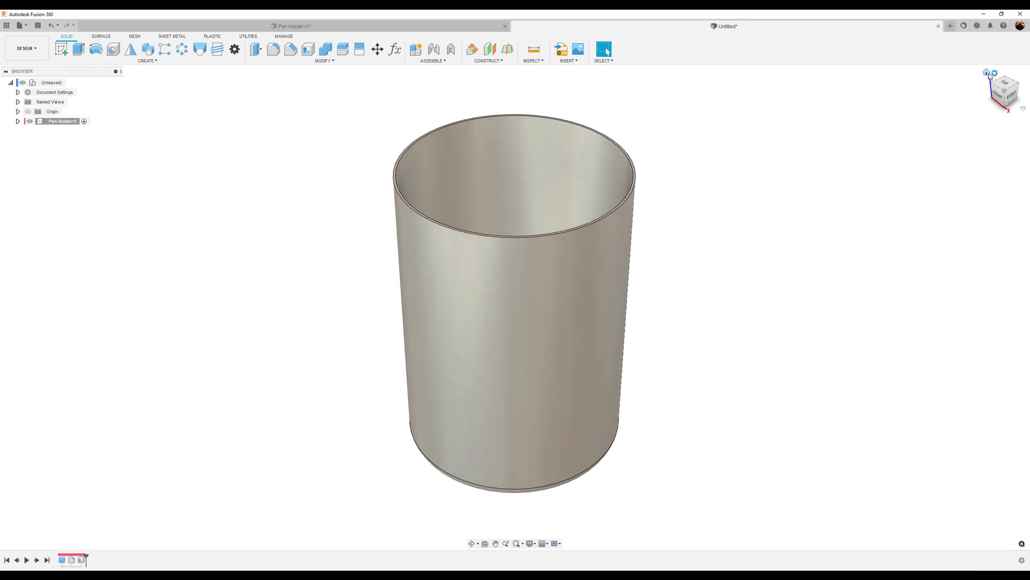
click(1001, 98)
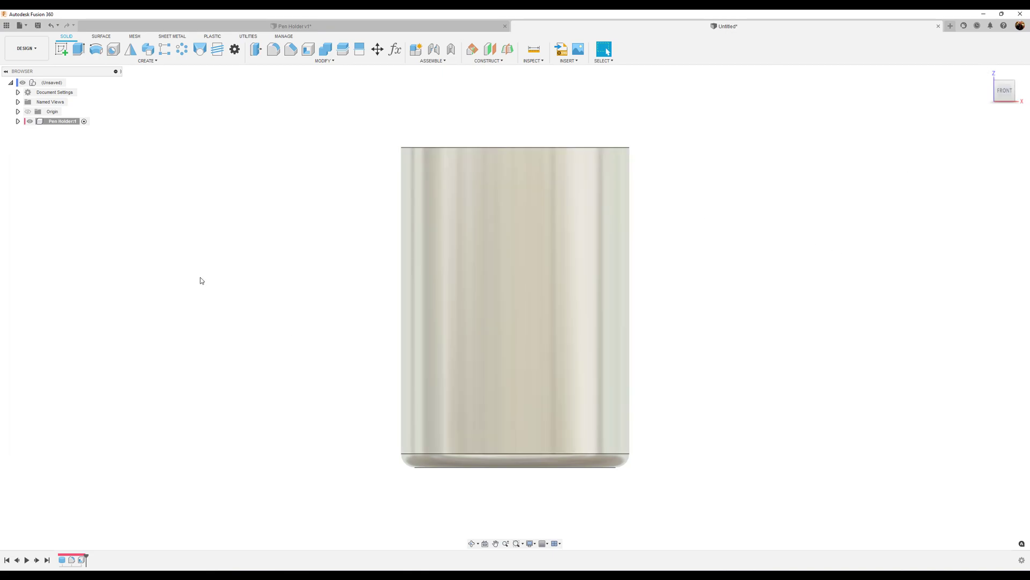
click(62, 49)
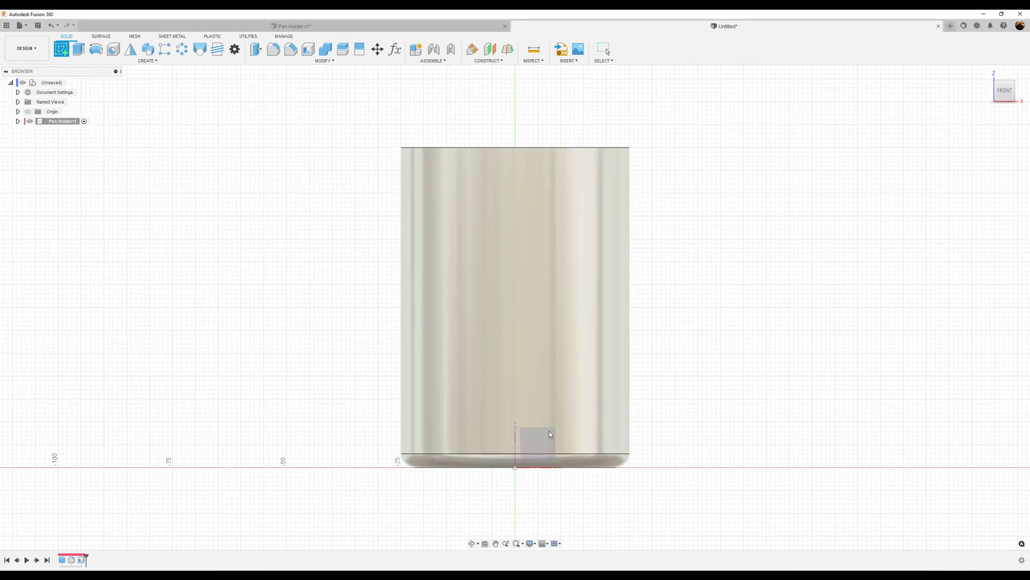
click(545, 446)
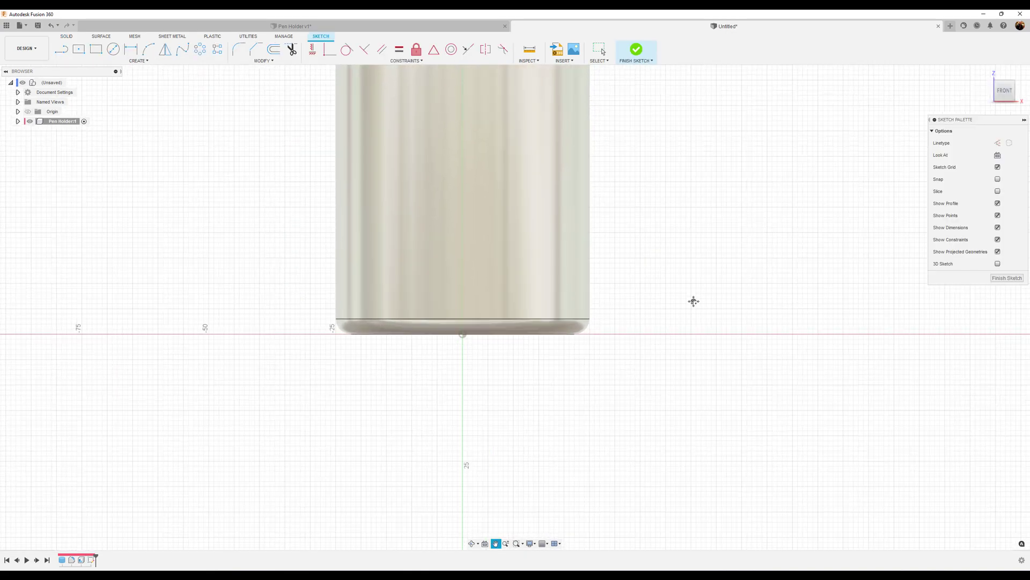
middle_drag(693, 292, 708, 451)
middle_drag(727, 334, 711, 374)
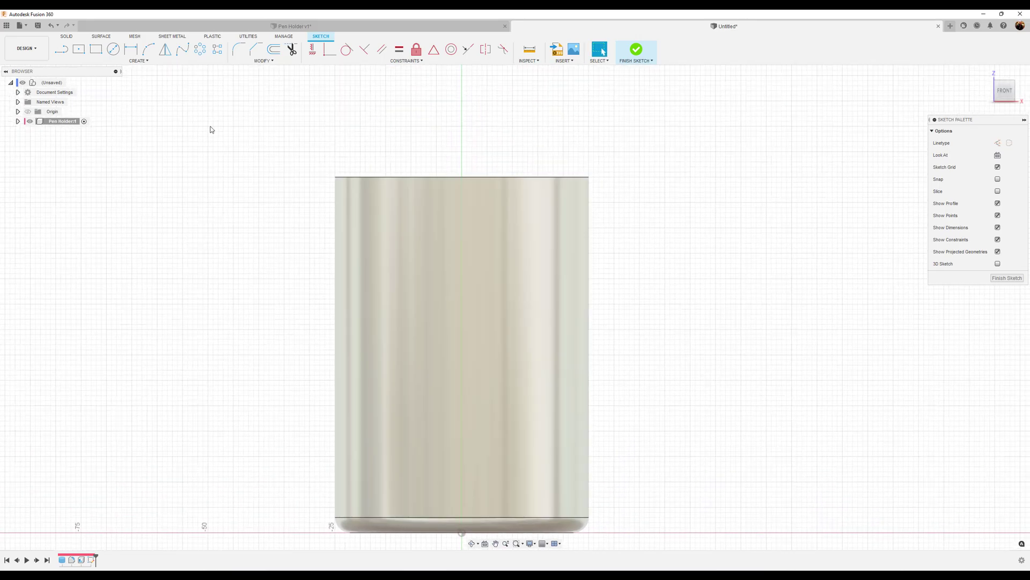
Draw a rectangle 3 mm wide and 2 mm high outward from the rim's outer corner, and place its dimensions close to it
click(96, 50)
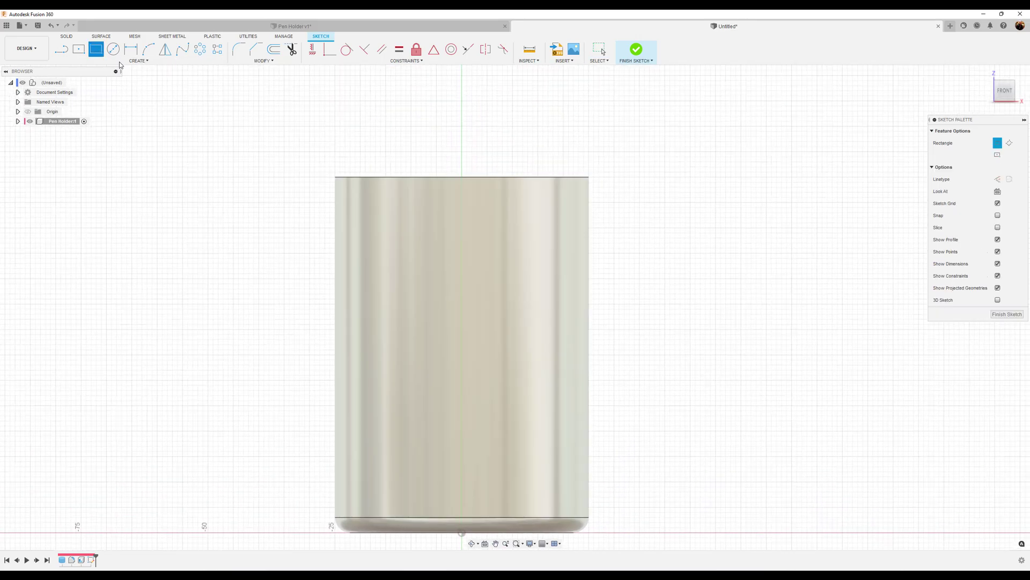
scroll(642, 201, up, 5)
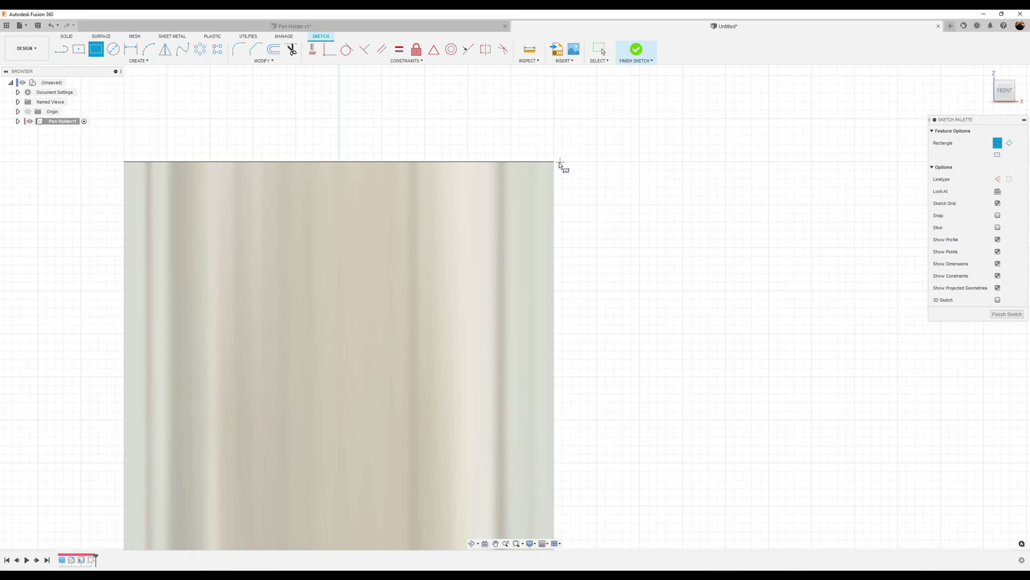
click(553, 161)
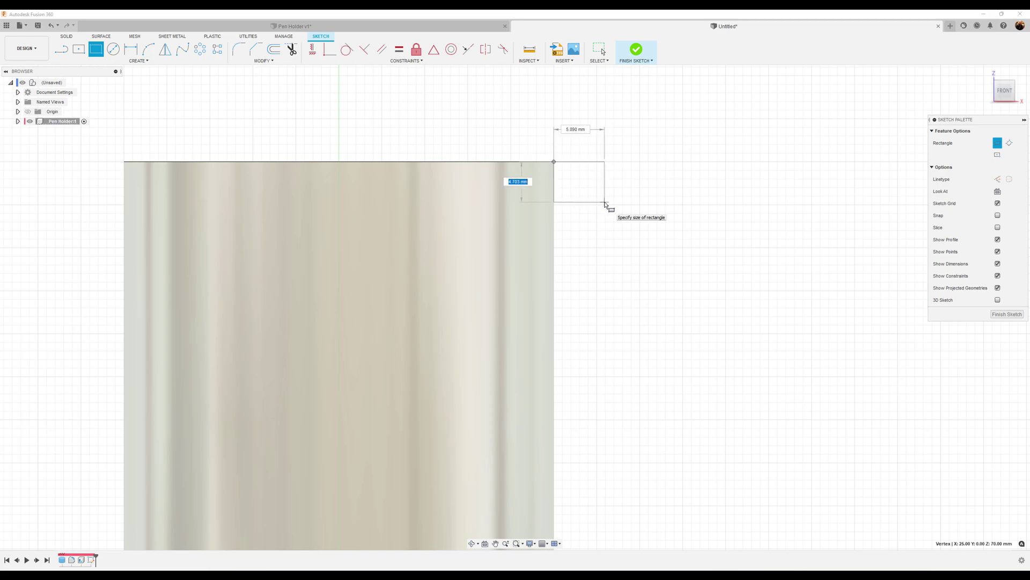
text(2)
key(Tab)
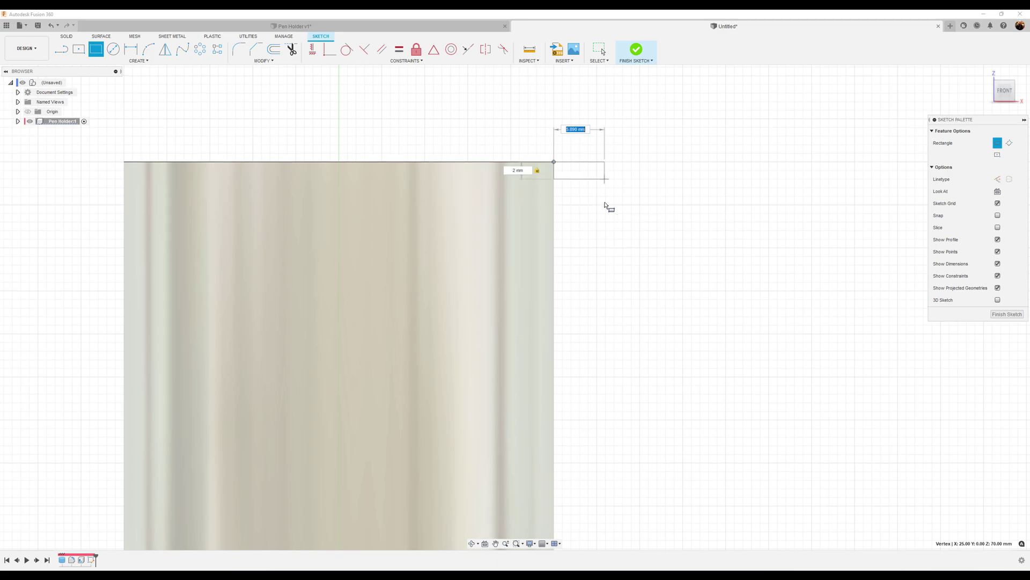
text(3)
key(Return)
key(Escape)
scroll(611, 122, up, 3)
drag(560, 132, 560, 170)
drag(478, 204, 516, 204)
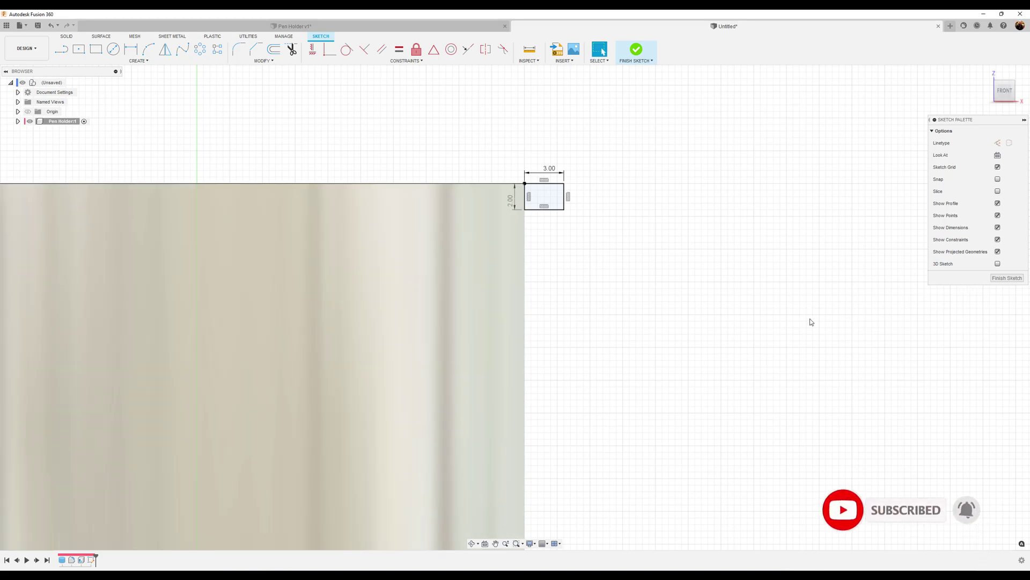
Enable 3D sketching, include the cup's outer rim edge as 3D geometry and finish the sketch
click(997, 264)
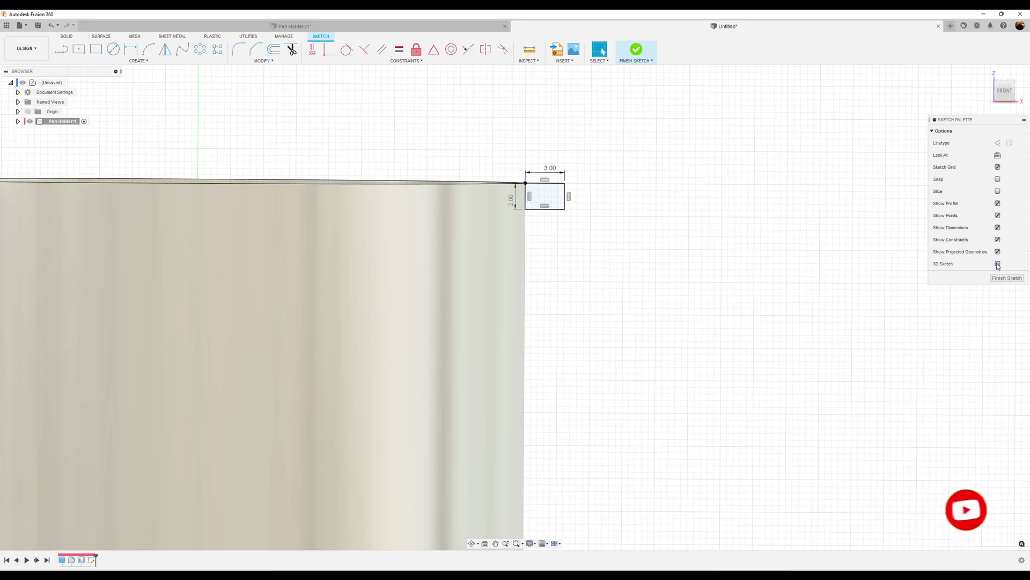
shift+middle_drag(809, 303, 775, 304)
scroll(775, 304, down, 5)
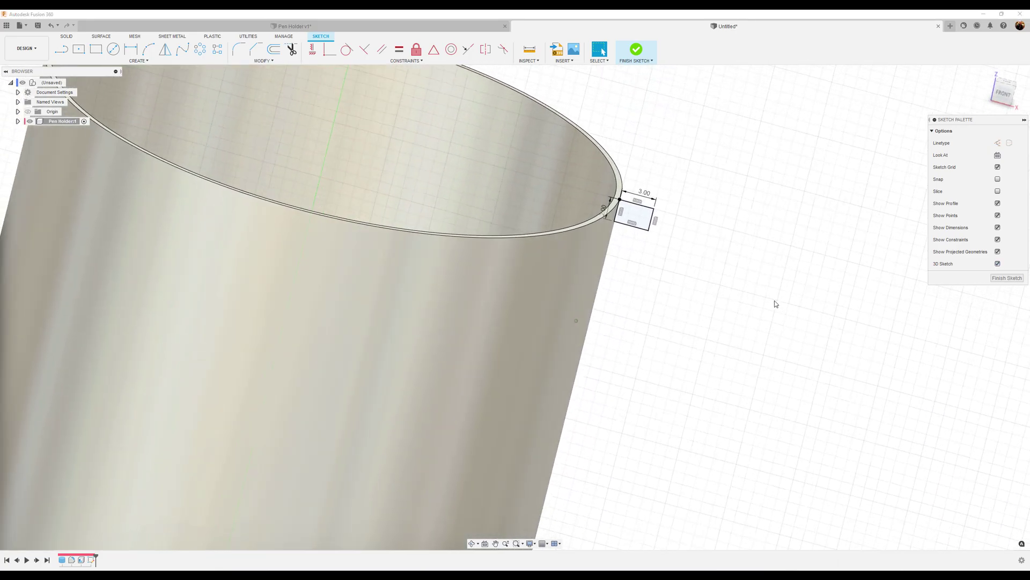
click(139, 61)
mouse_move(89, 196)
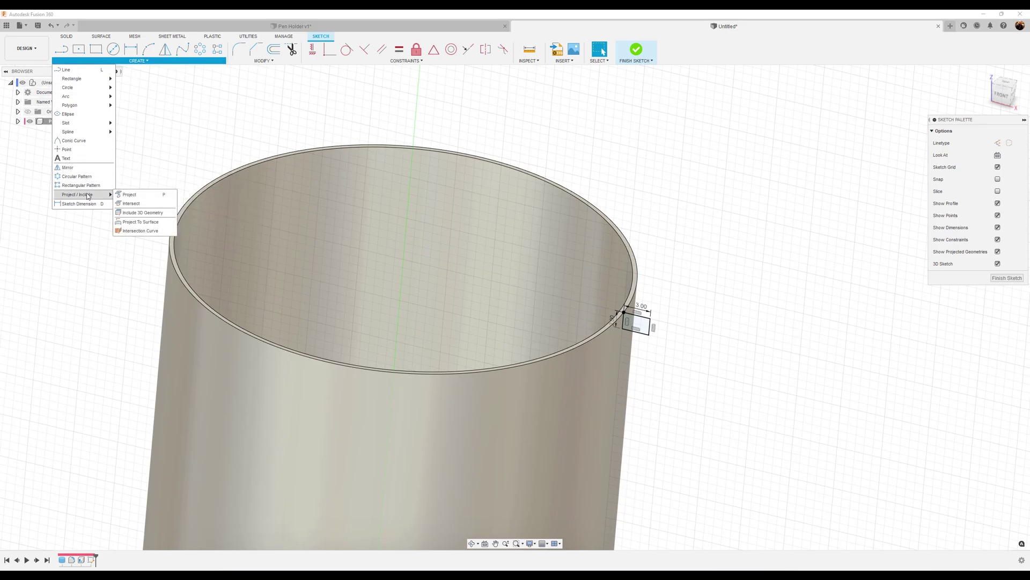
click(148, 217)
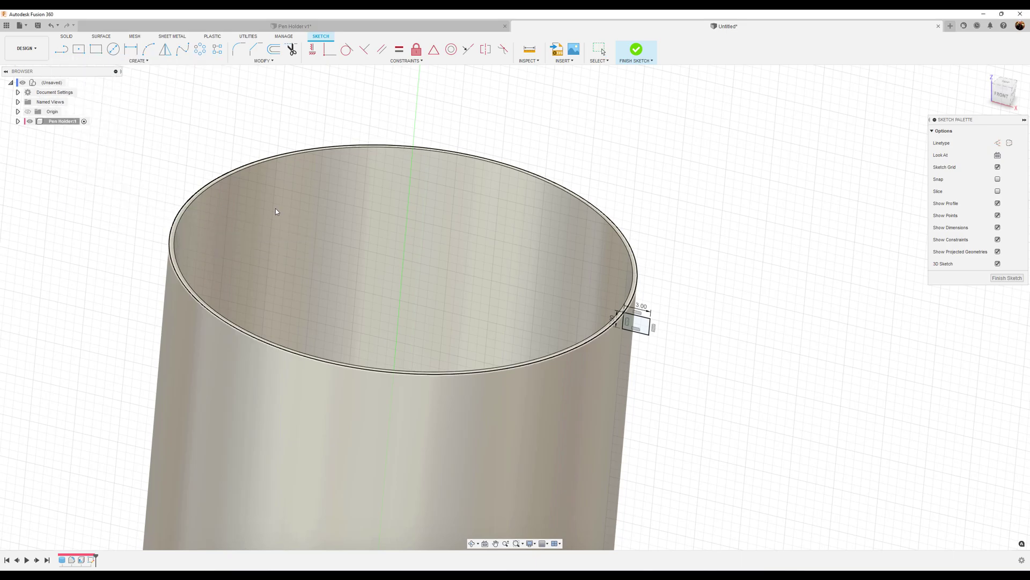
click(638, 278)
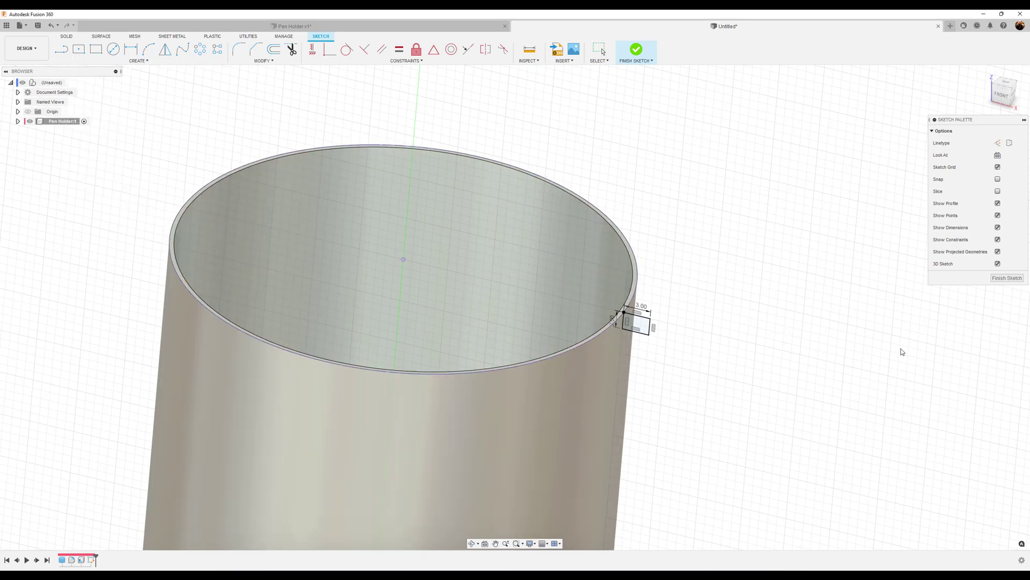
click(1003, 280)
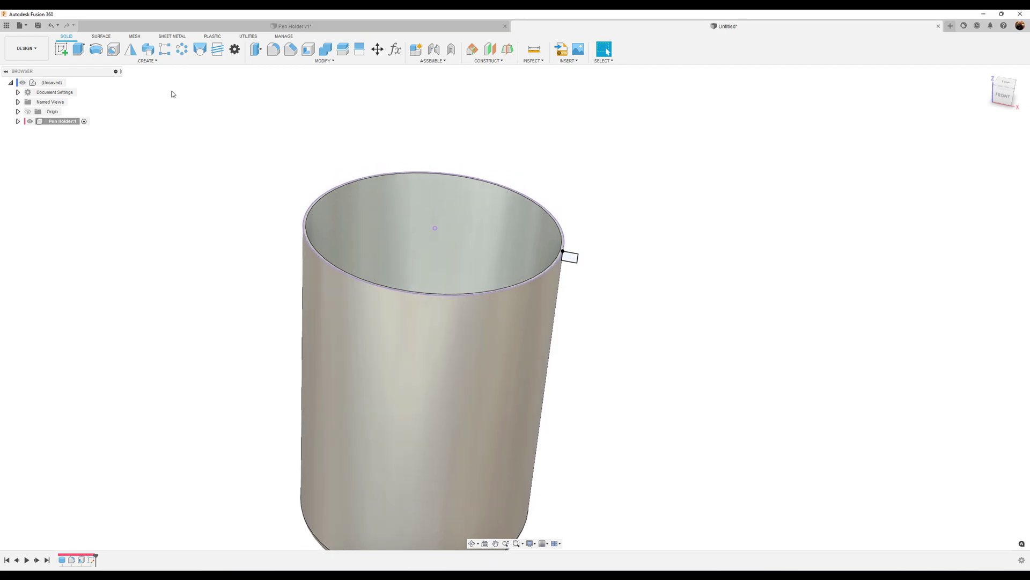
Sweep the small rectangle along the circular outer rim edge as a Single Path, with Perpendicular orientation and the Join operation
click(153, 64)
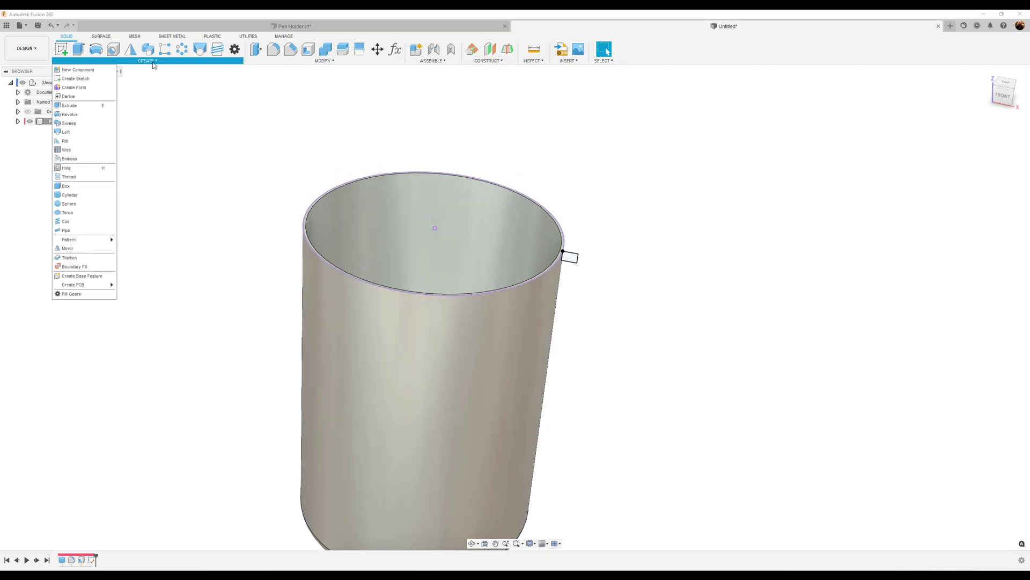
click(69, 123)
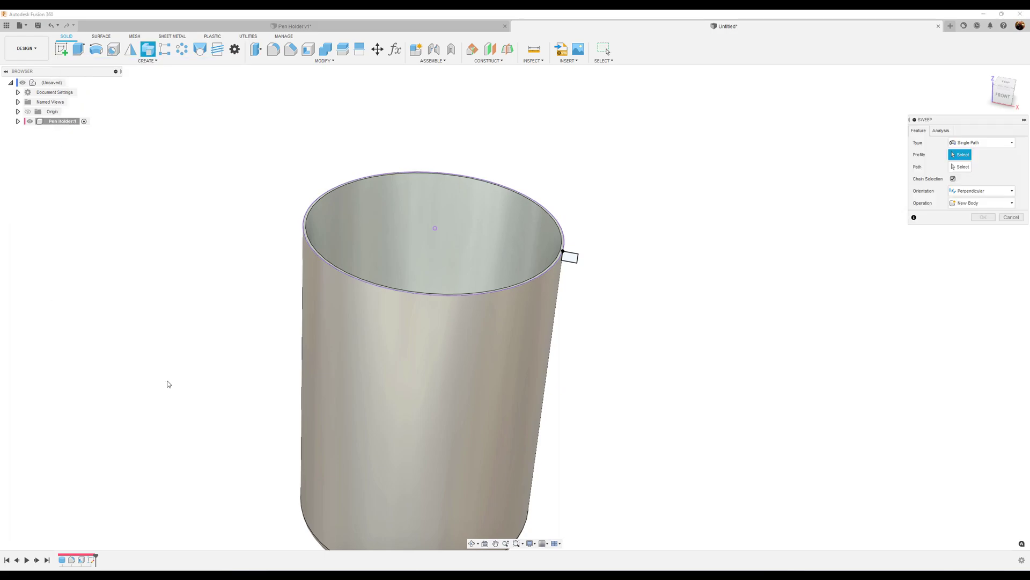
click(574, 262)
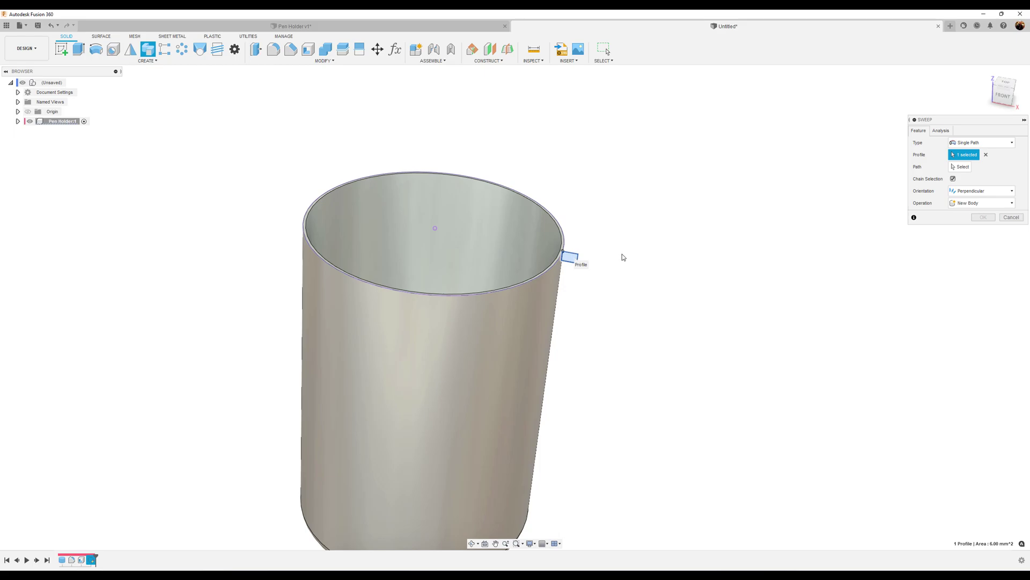
click(963, 169)
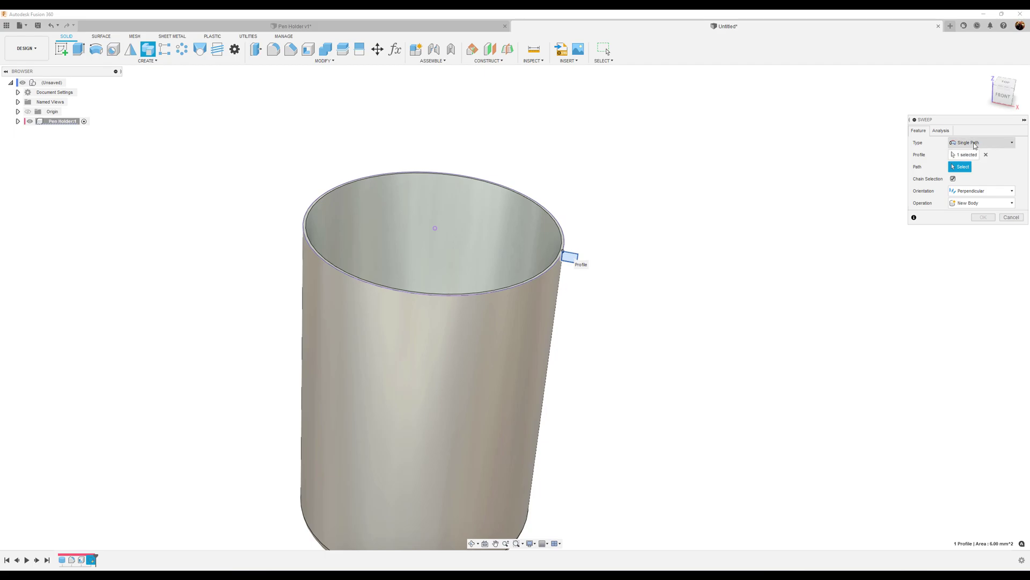
click(975, 146)
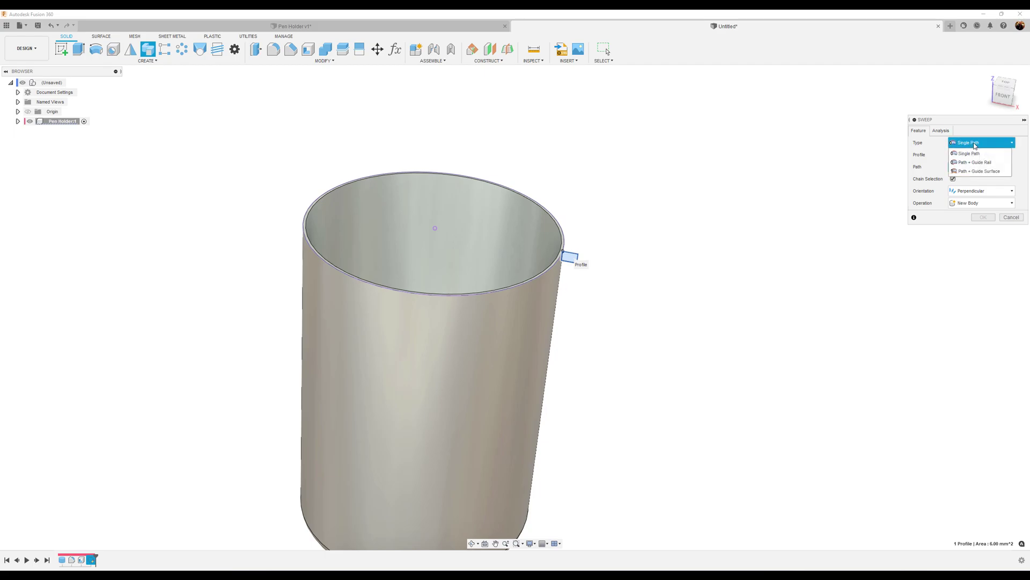
click(976, 146)
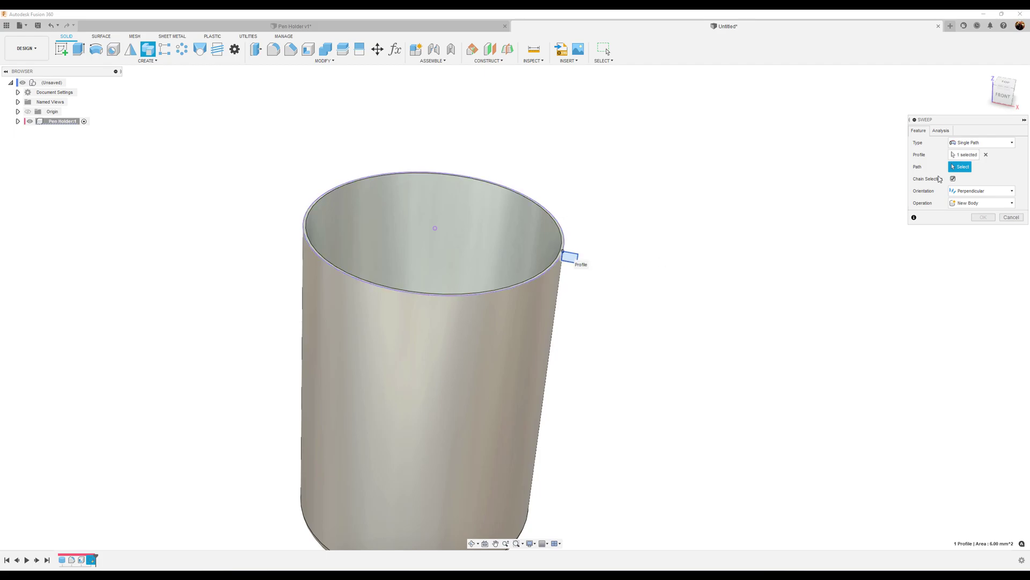
scroll(571, 225, up, 5)
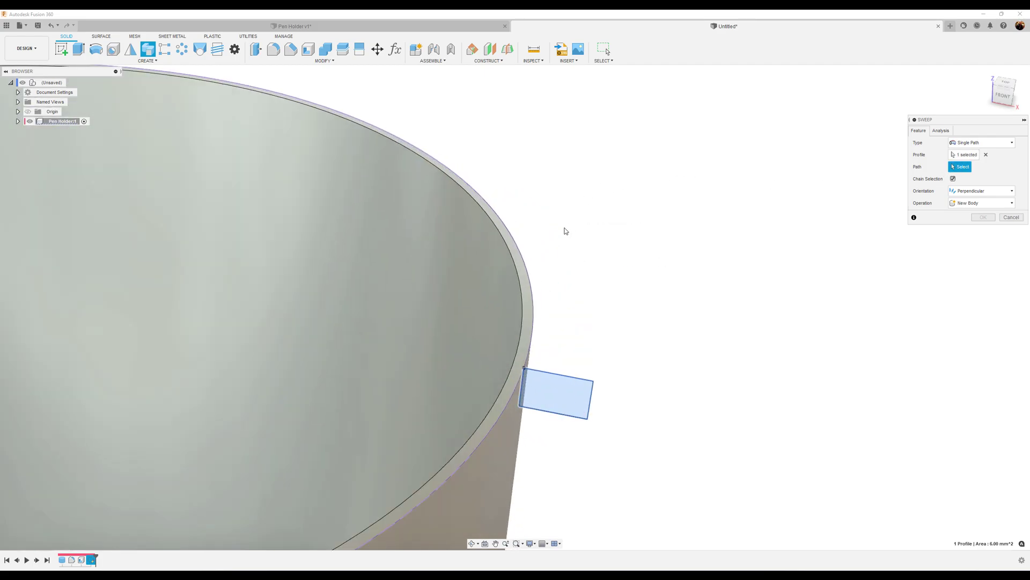
click(533, 274)
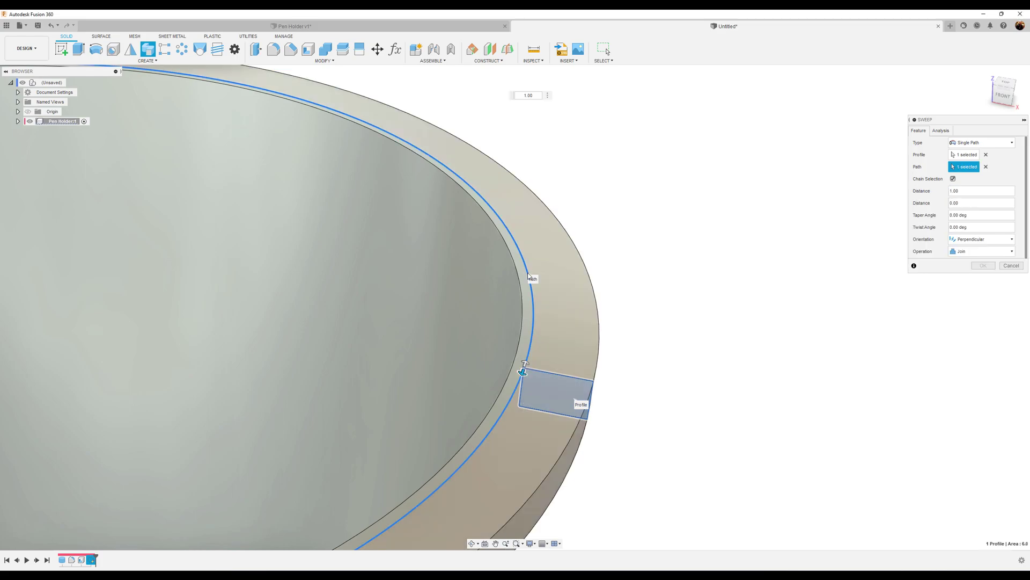
scroll(762, 293, down, 6)
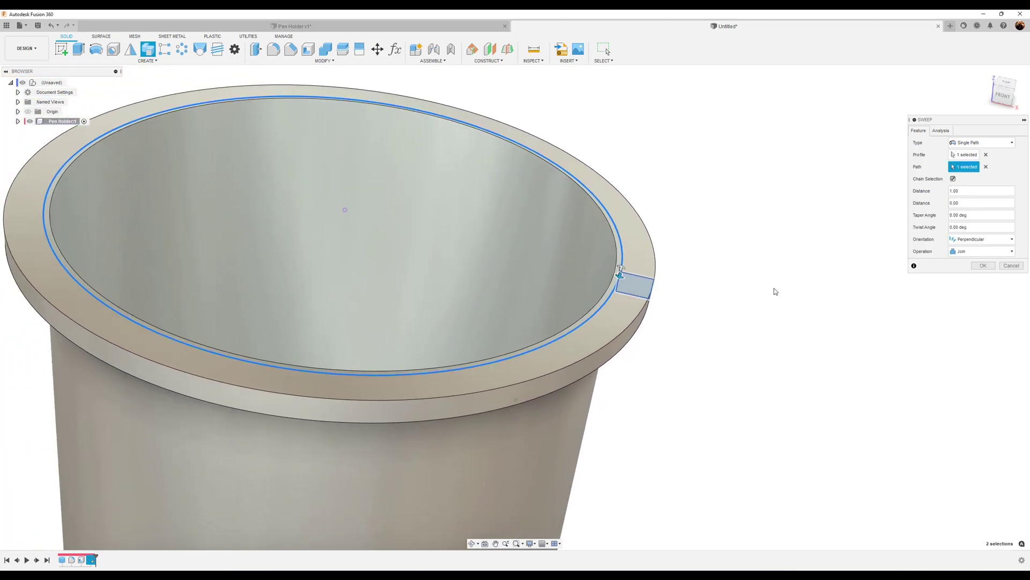
scroll(819, 281, down, 2)
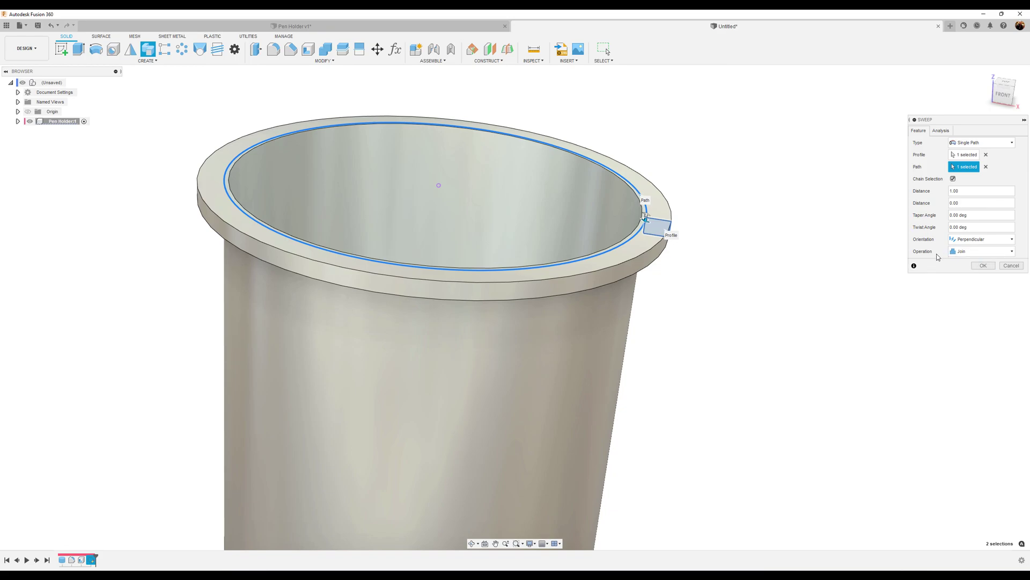
click(984, 266)
Start a fillet and give a 1 mm radius to the rim's inner top edge and the edge where the lip's underside meets the wall
scroll(676, 433, down, 5)
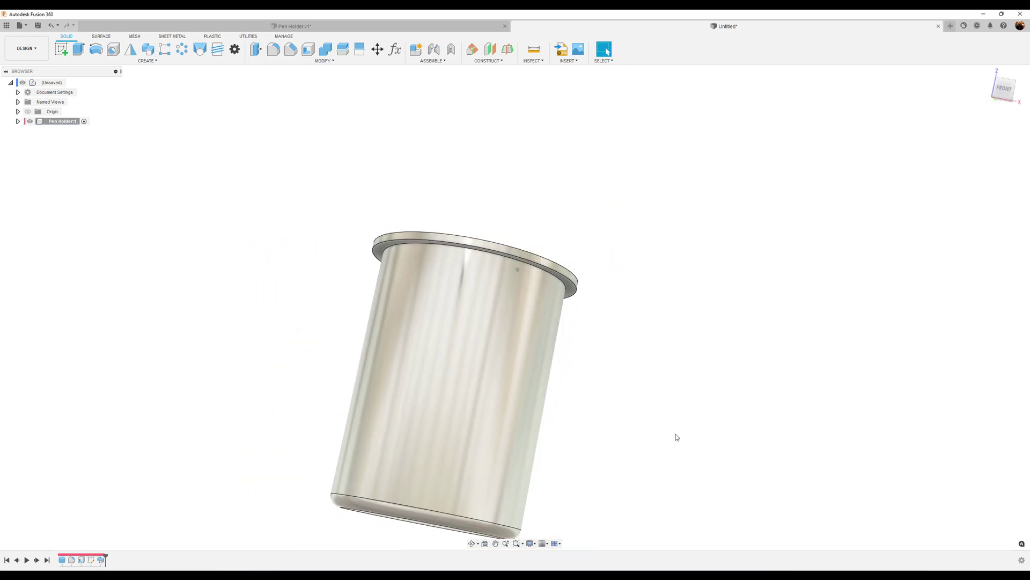
shift+middle_drag(674, 435, 669, 207)
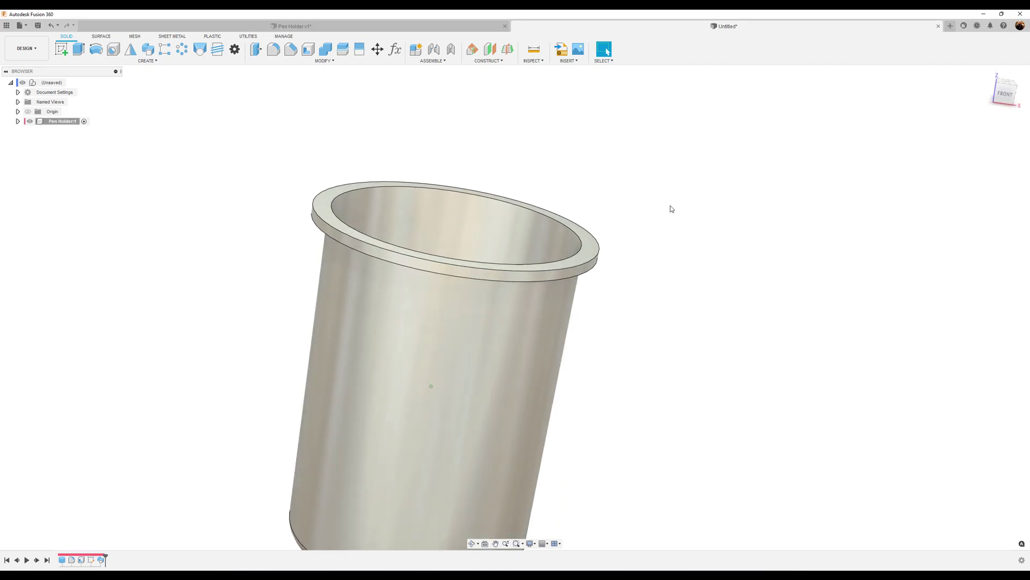
click(274, 50)
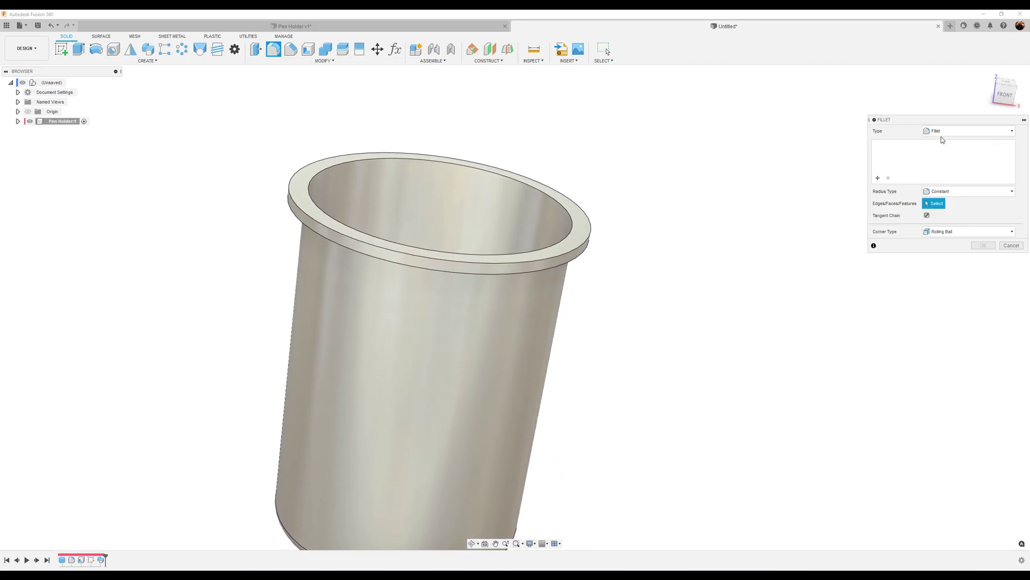
click(549, 199)
shift+middle_drag(595, 203, 572, 314)
scroll(601, 293, up, 4)
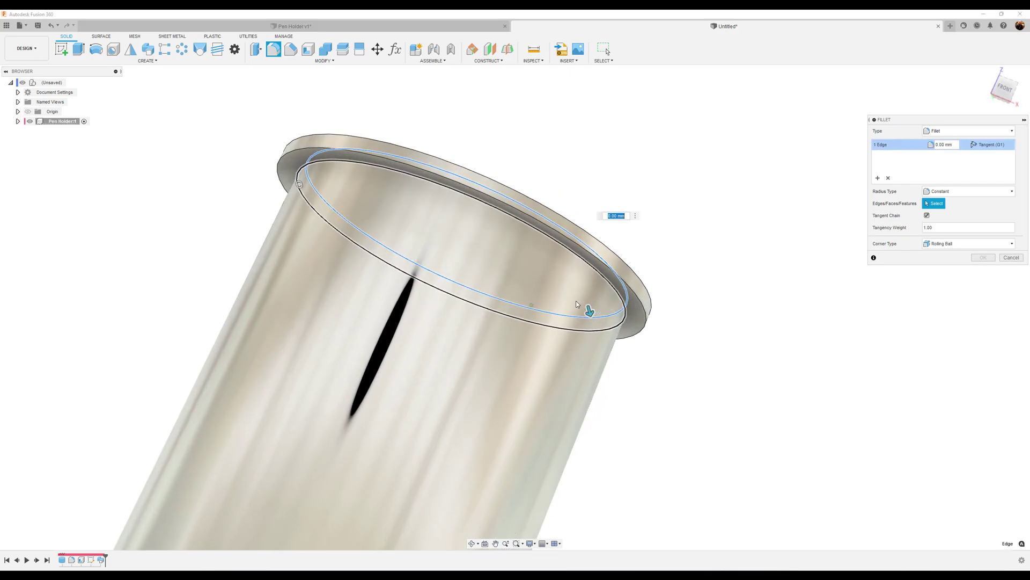
click(624, 278)
text(1)
scroll(792, 379, down, 3)
shift+middle_drag(792, 379, 835, 350)
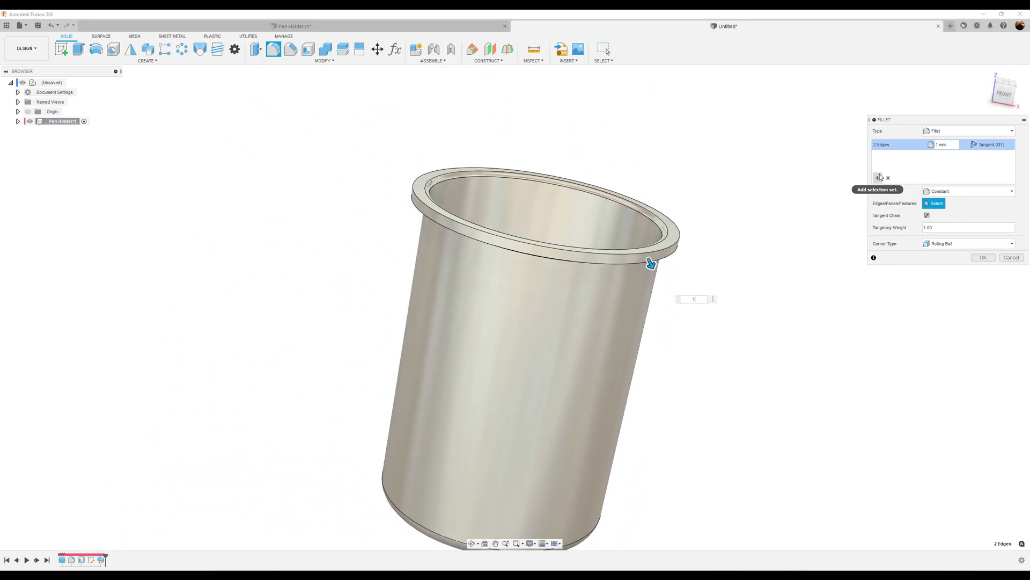
Add a second fillet selection set with a 0.5 mm radius on the lip's outer side face and apply the fillets
click(878, 178)
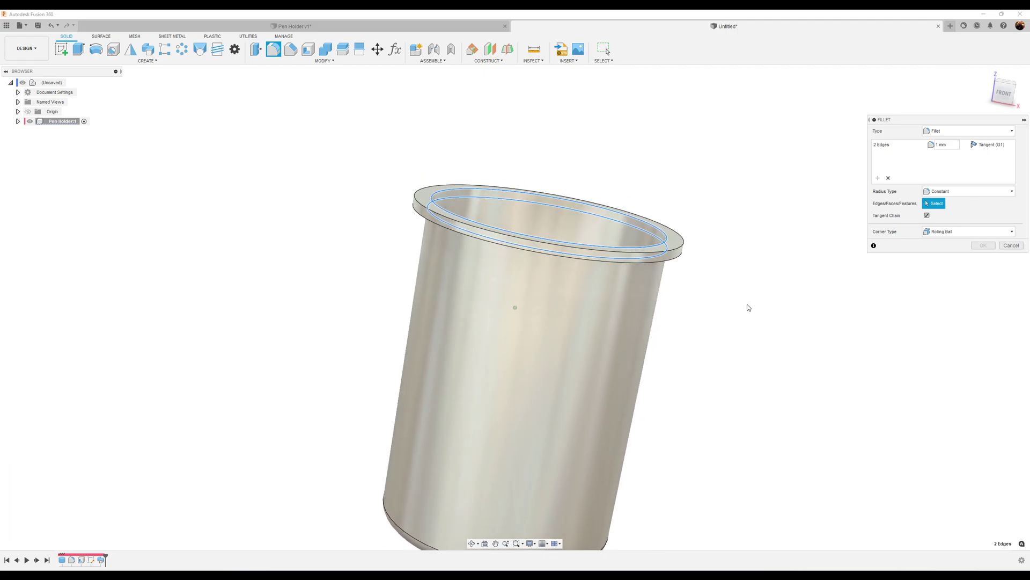
scroll(748, 306, up, 4)
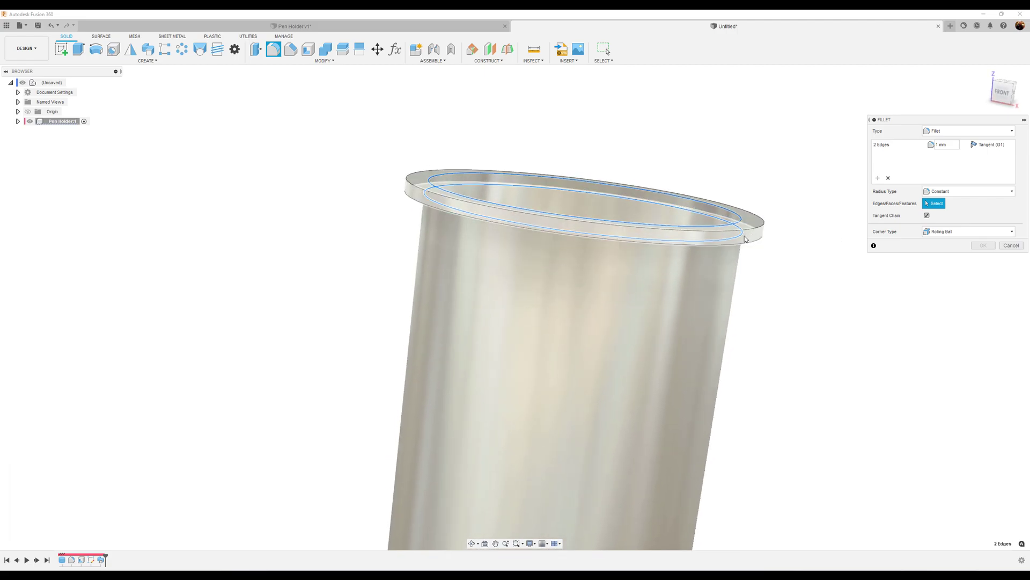
click(745, 238)
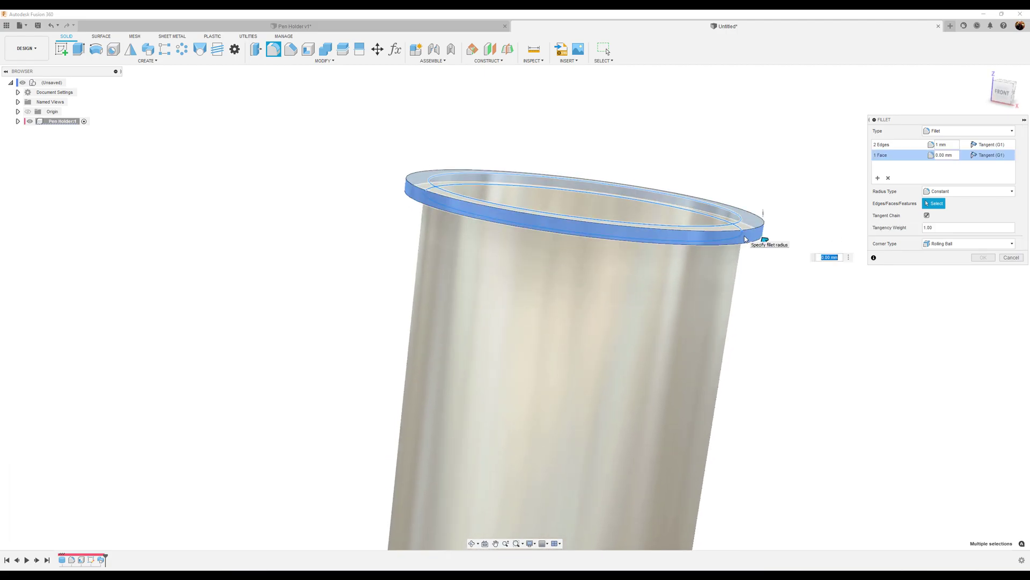
key(BackSpace)
text(.5)
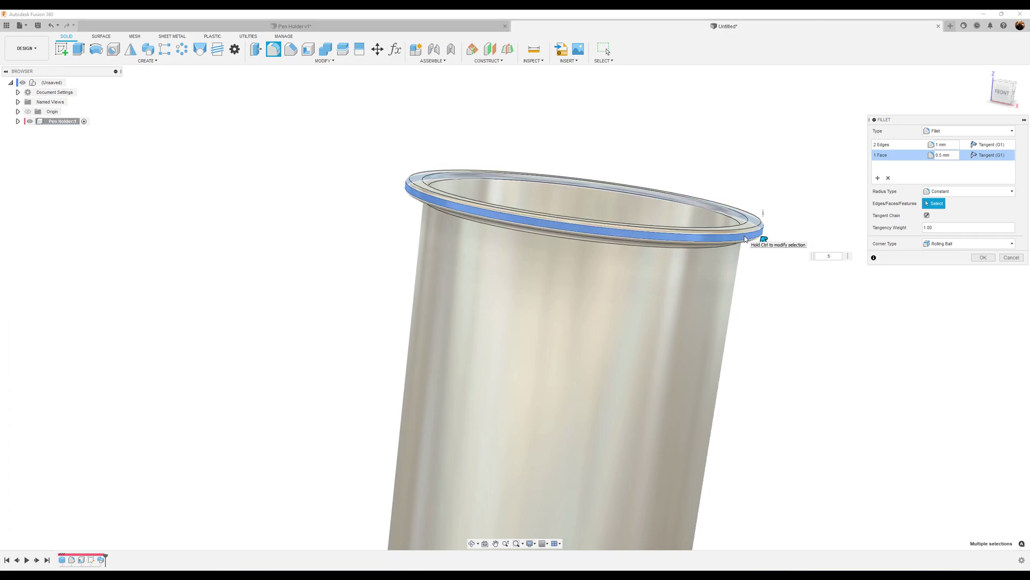
click(984, 258)
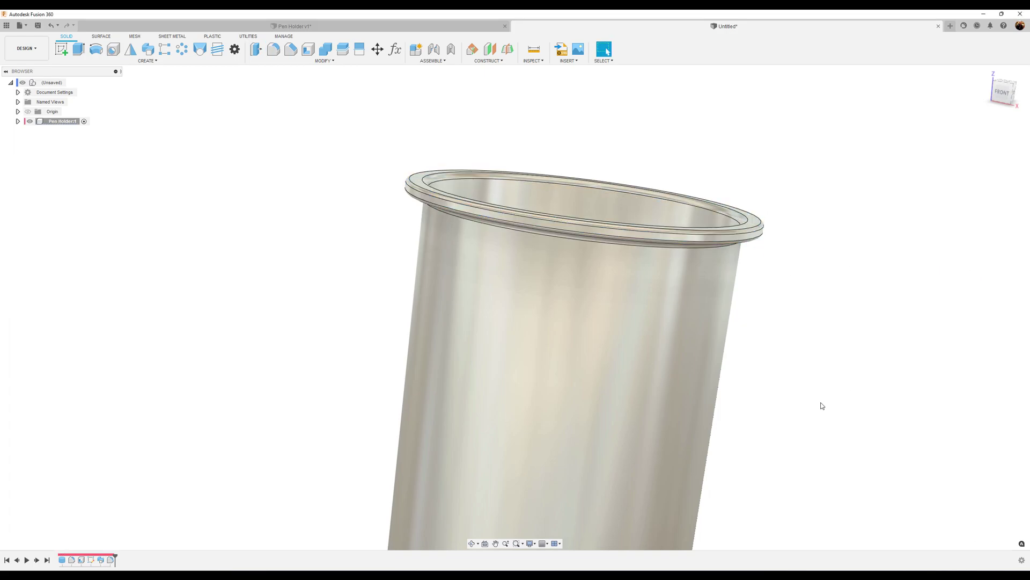
Look at the holder from the front and start a sketch on the XZ origin plane
scroll(822, 406, down, 5)
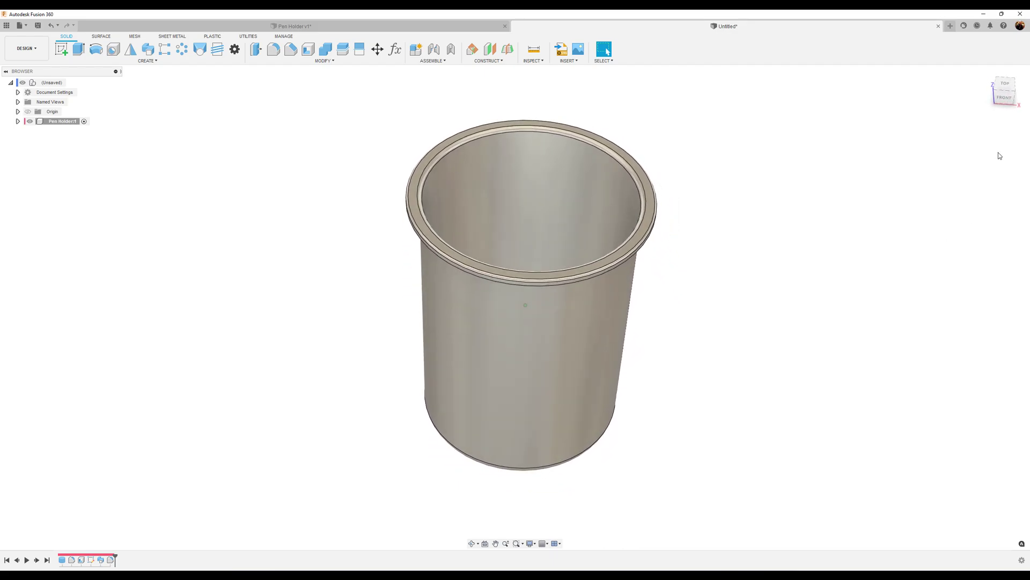
click(1001, 99)
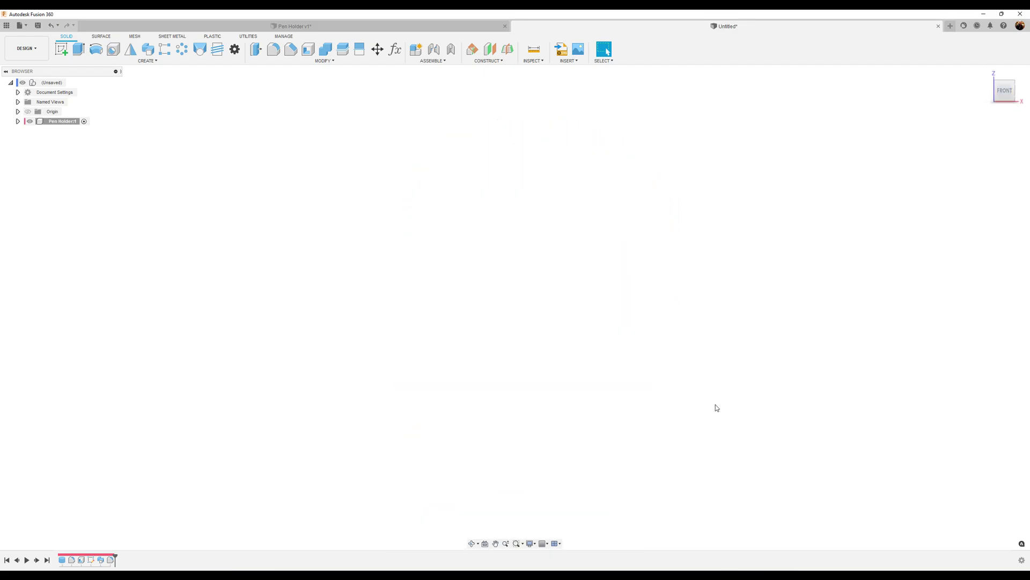
click(987, 76)
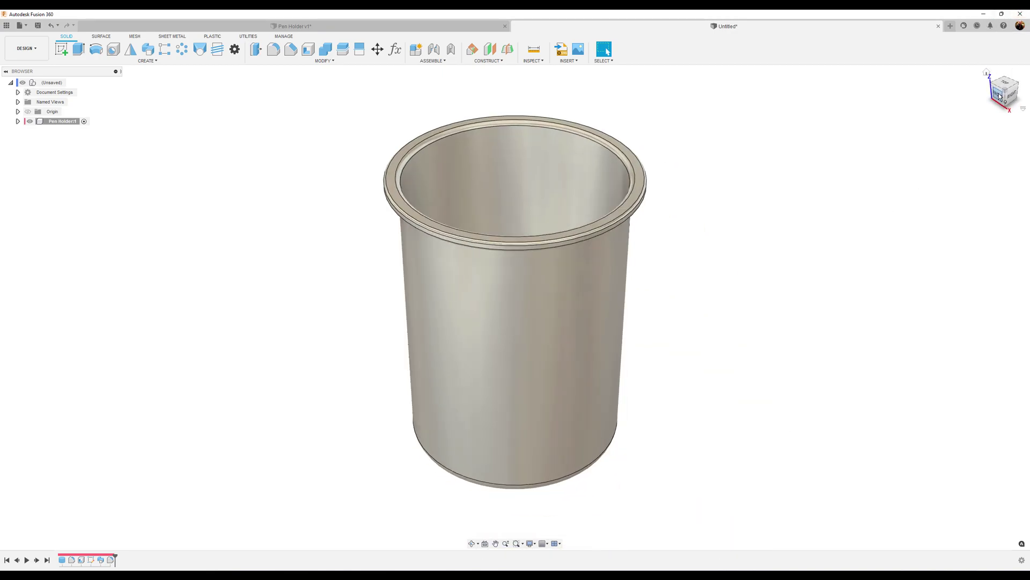
click(1000, 92)
click(61, 50)
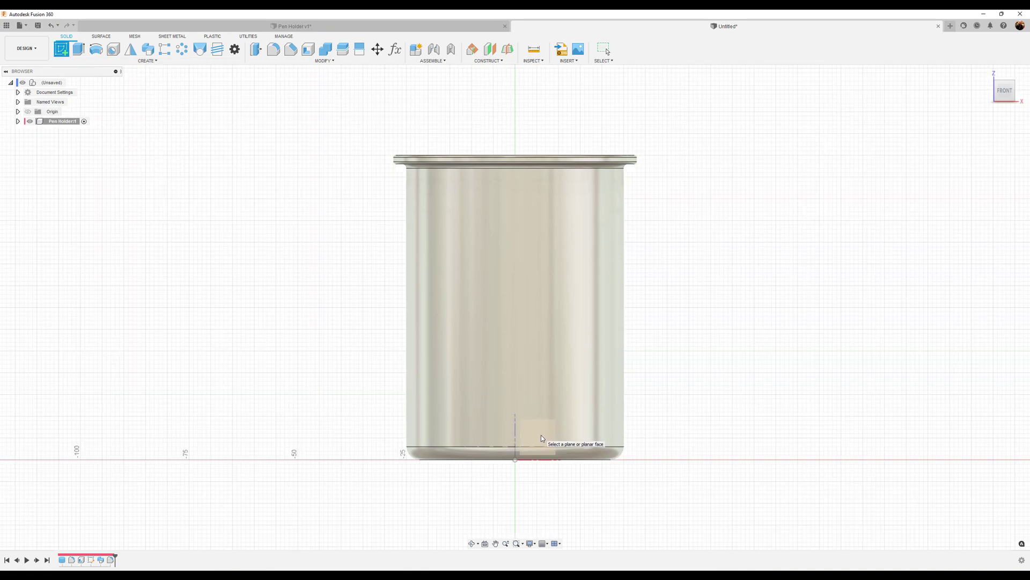
click(541, 435)
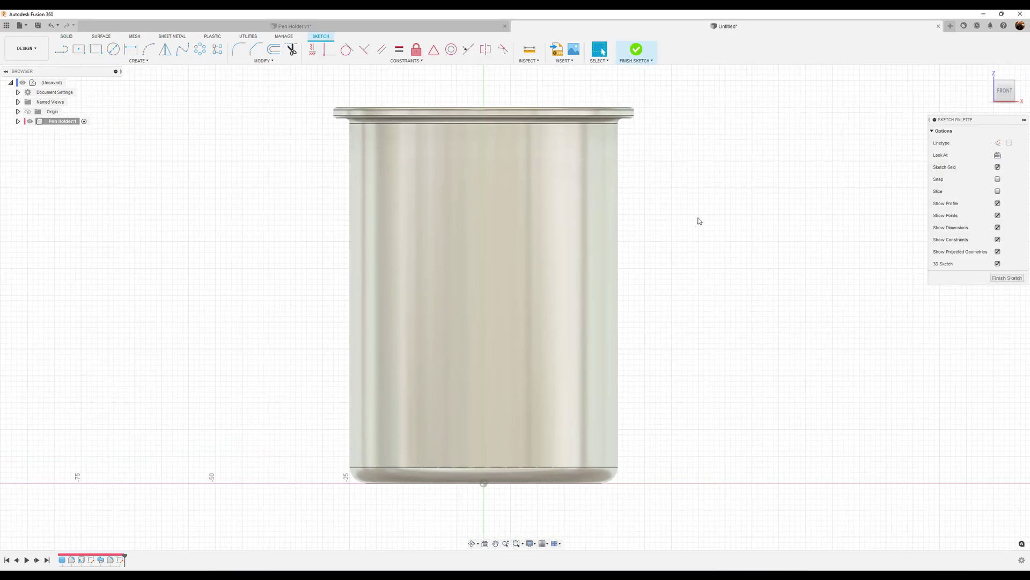
Draw a vertical construction line from the center of the rim's top down to the origin at the base
click(61, 49)
click(484, 483)
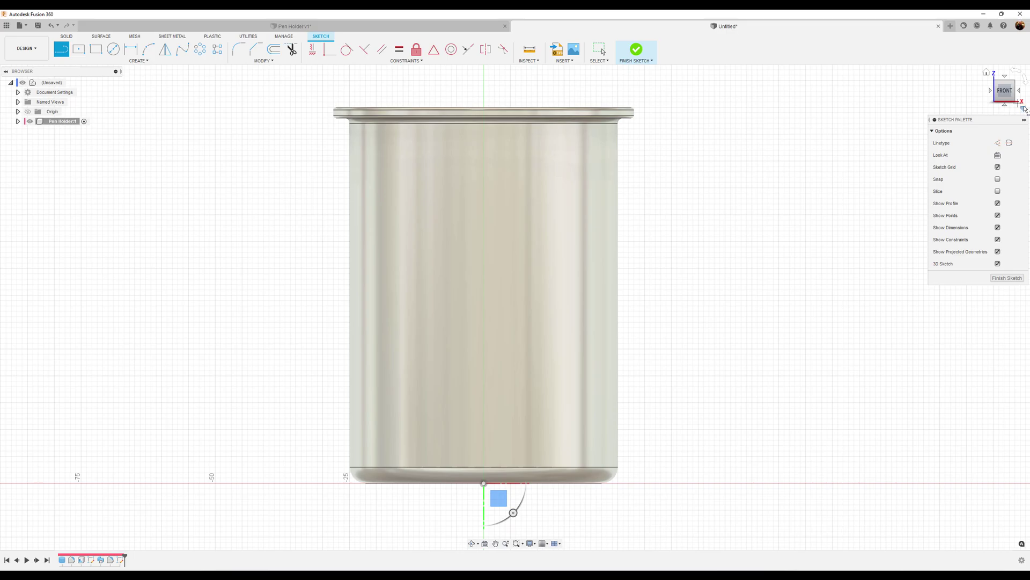
click(998, 144)
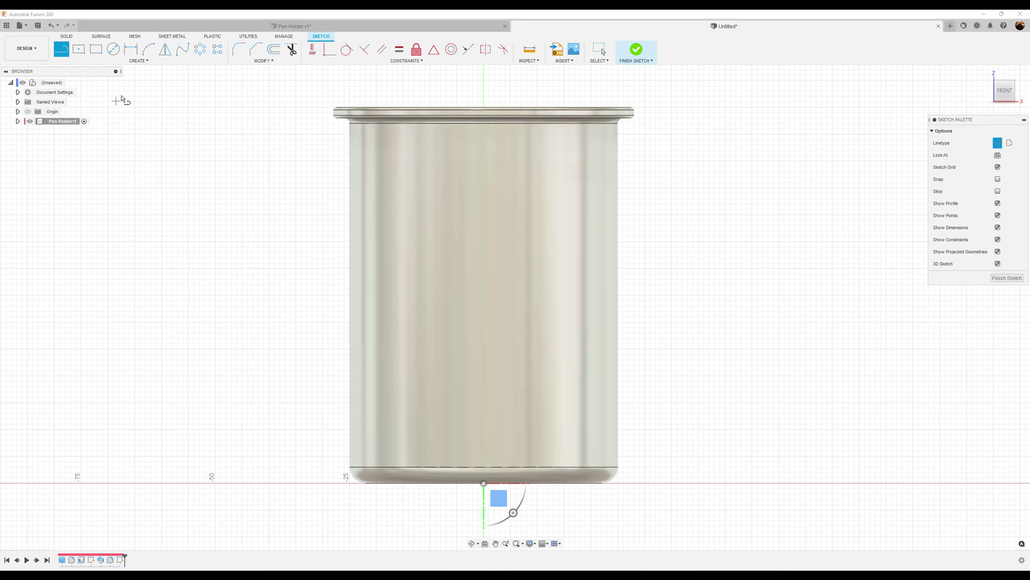
click(148, 63)
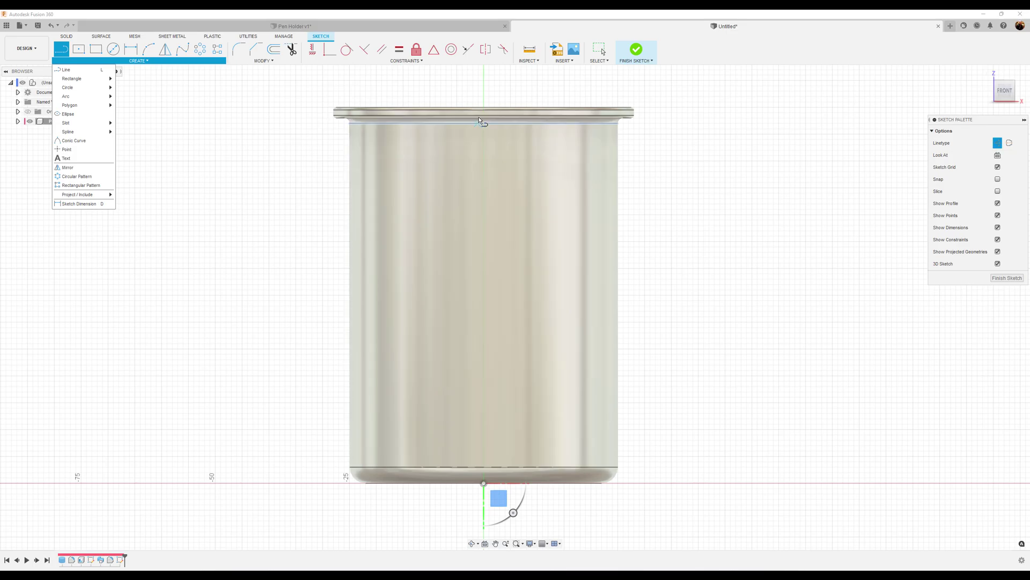
scroll(485, 108, up, 5)
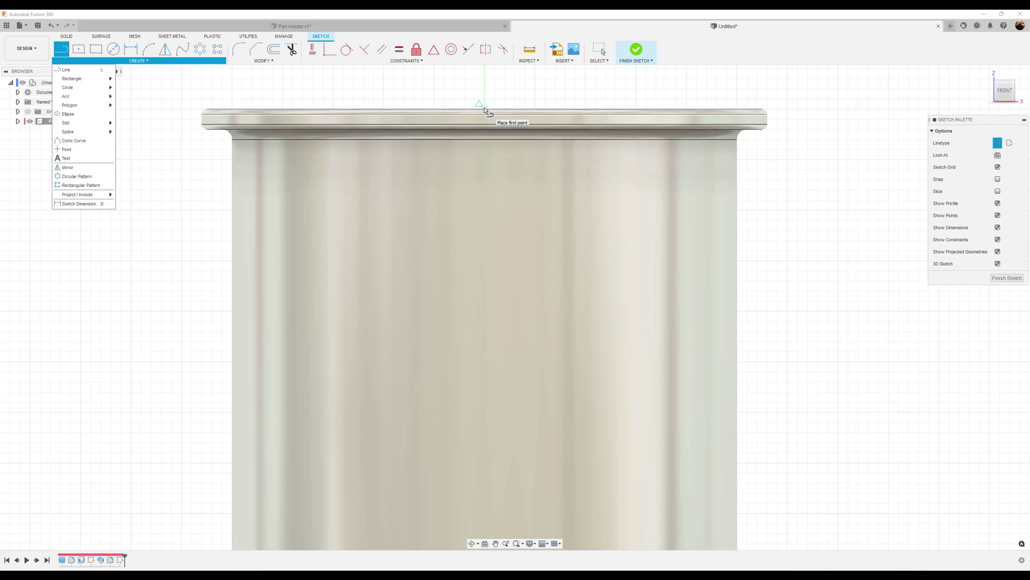
click(485, 109)
scroll(491, 424, down, 5)
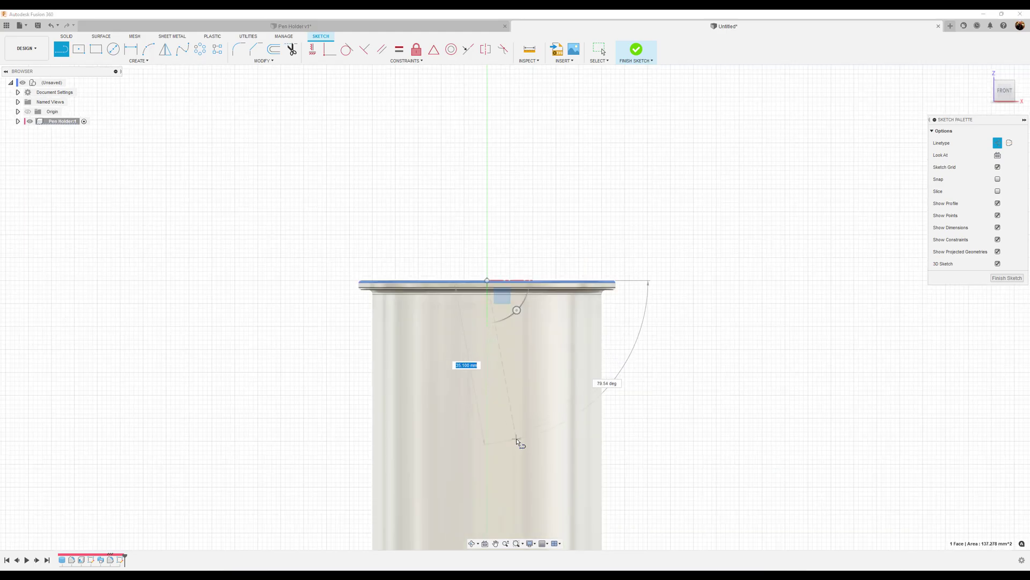
scroll(517, 438, down, 3)
scroll(501, 380, up, 5)
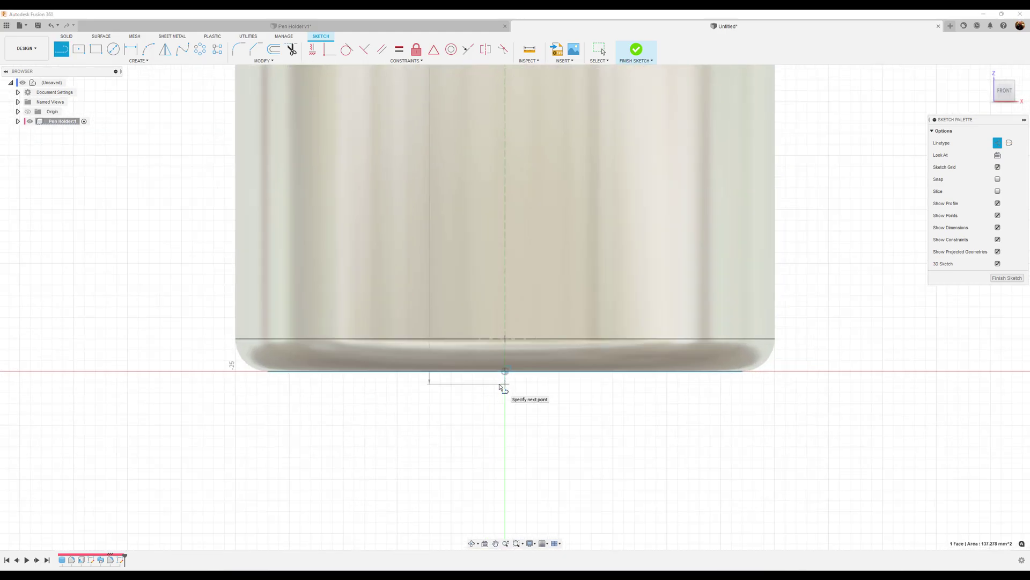
scroll(499, 387, up, 2)
click(511, 364)
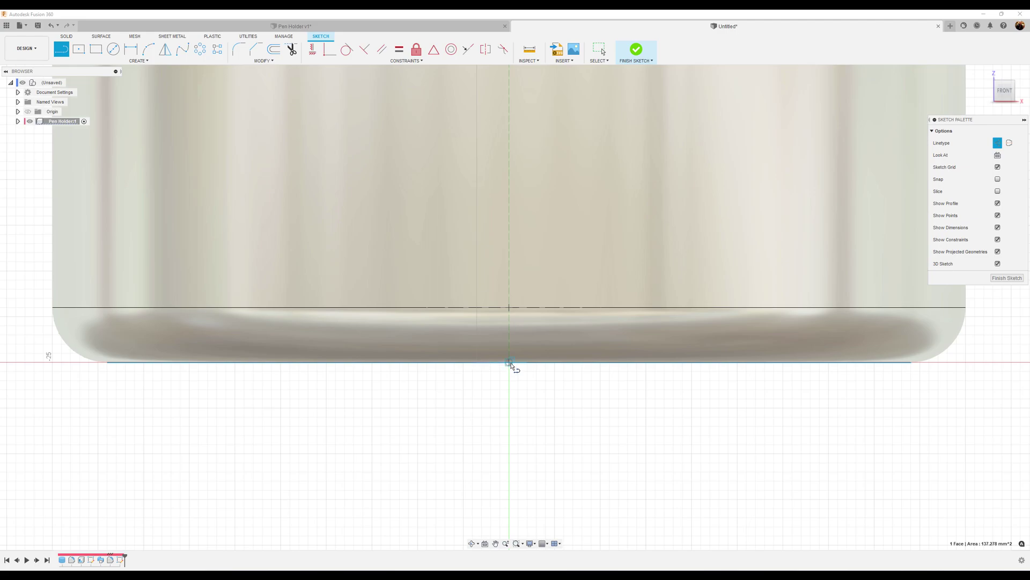
drag(511, 365, 545, 398)
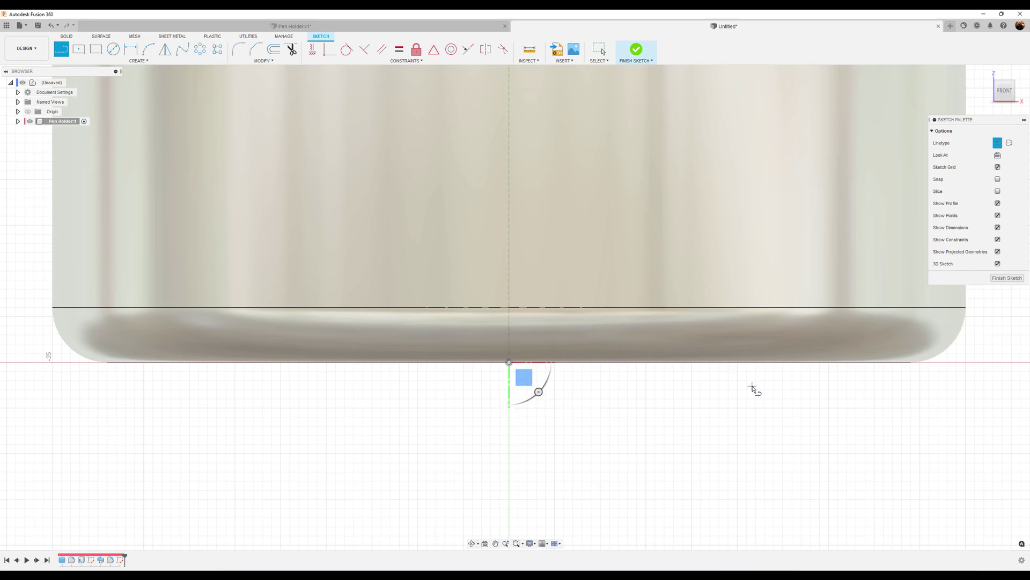
scroll(750, 397, down, 2)
scroll(750, 397, down, 3)
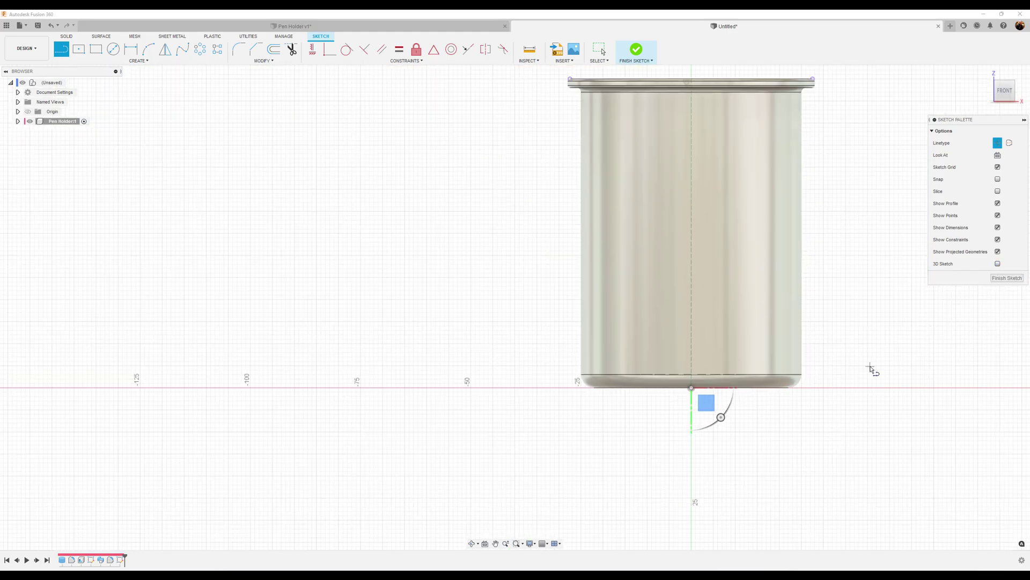
middle_drag(930, 333, 709, 358)
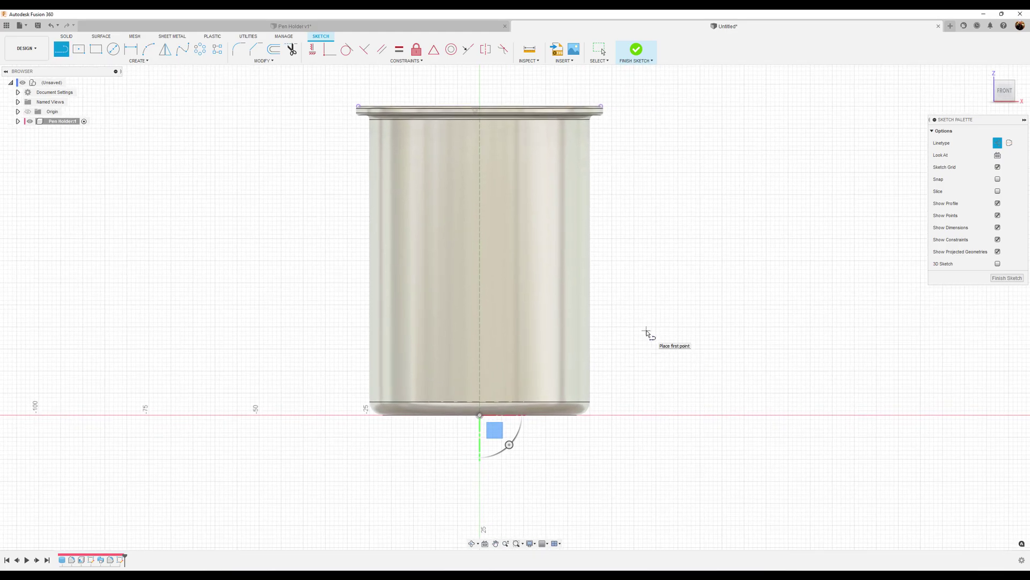
Inspect the construction line inside the holder from an angle, then return to the front view
key(Escape)
shift+middle_drag(720, 313, 720, 313)
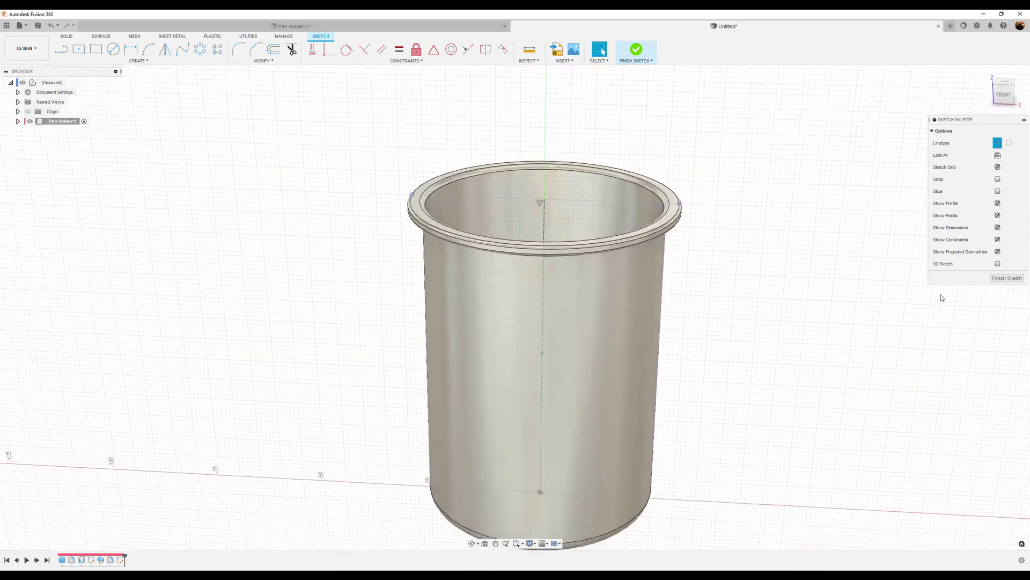
click(1009, 97)
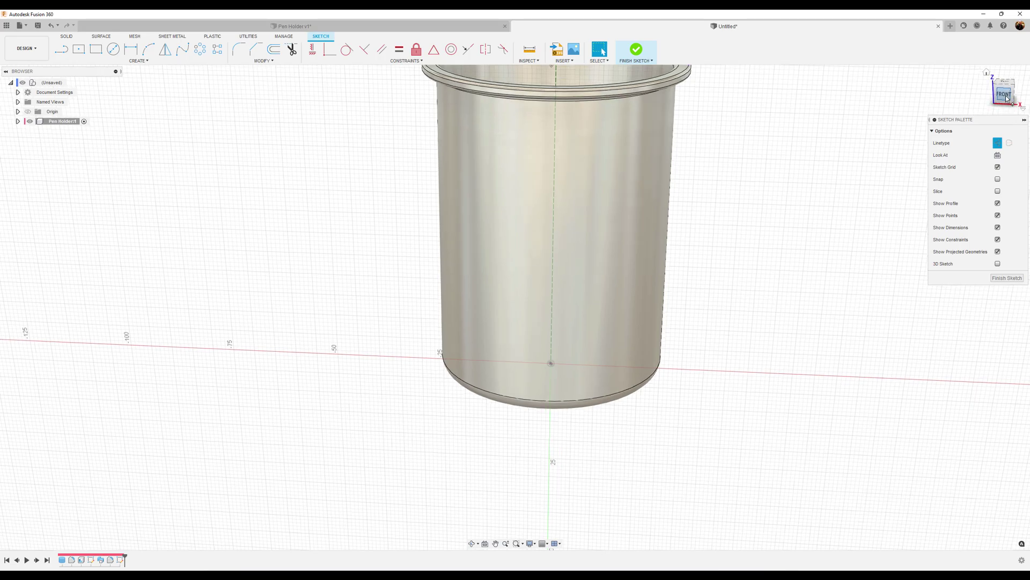
click(1007, 99)
middle_drag(794, 218, 767, 342)
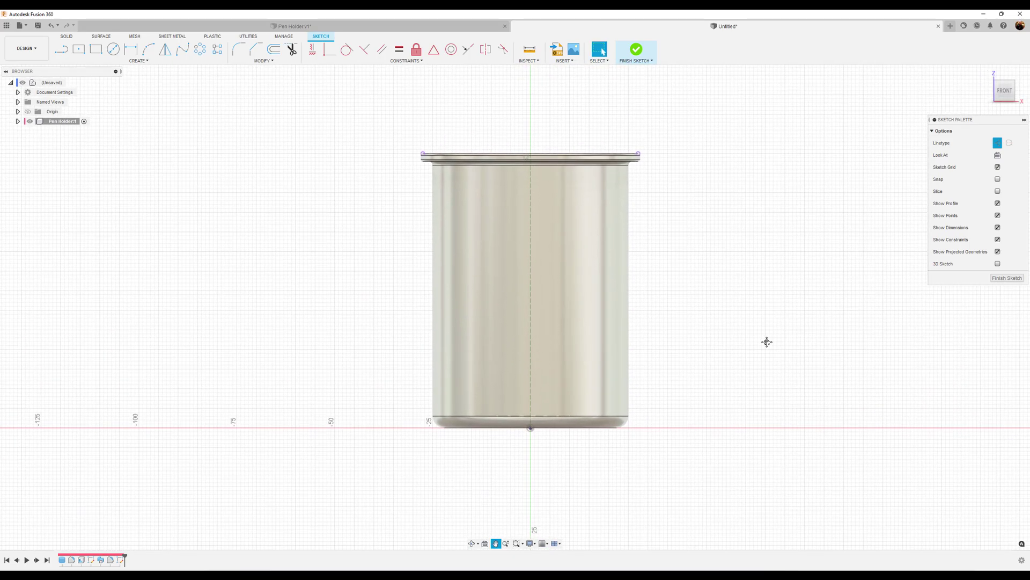
scroll(651, 329, up, 3)
scroll(724, 299, up, 2)
middle_drag(725, 299, 768, 354)
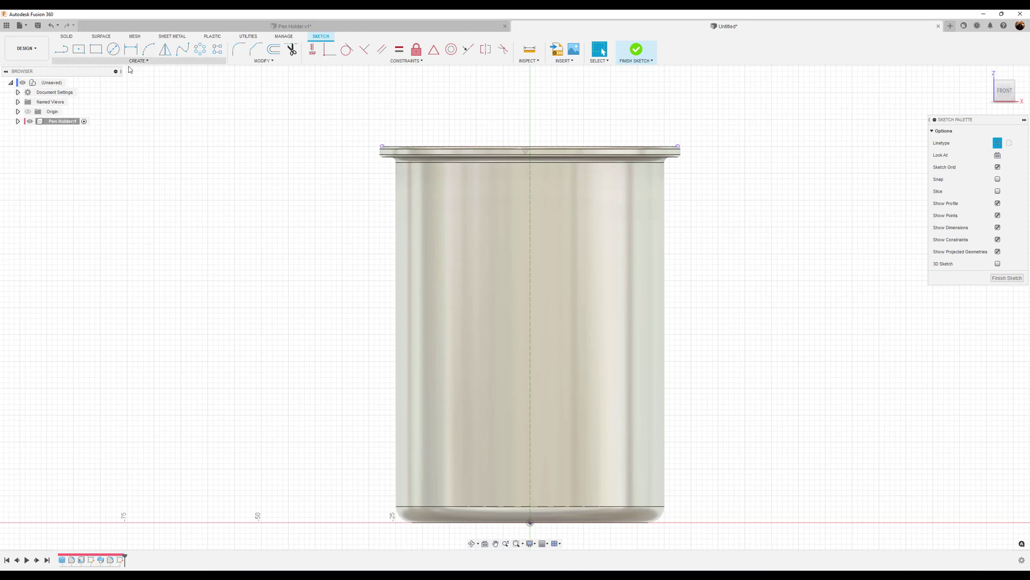
click(145, 63)
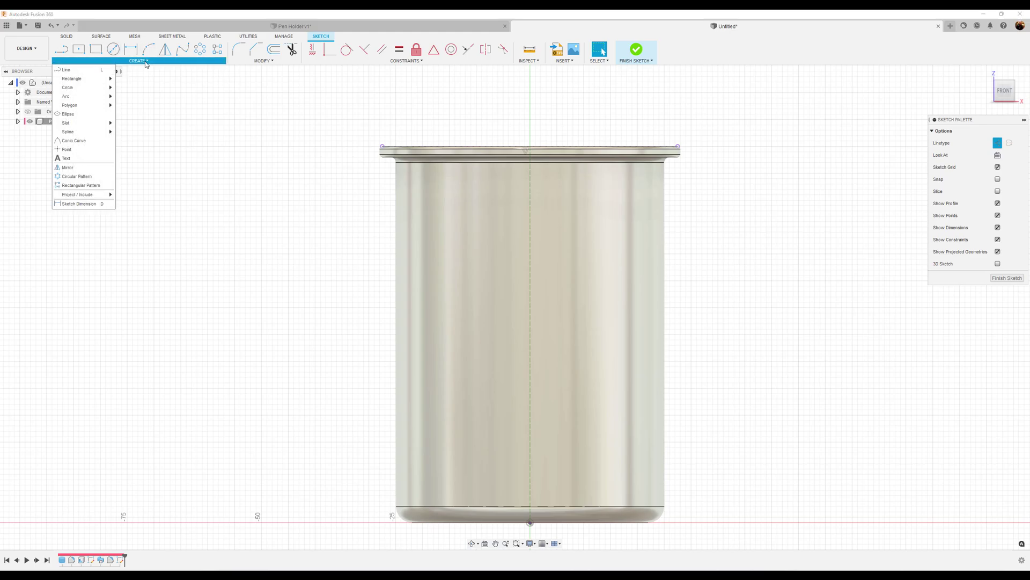
mouse_move(89, 109)
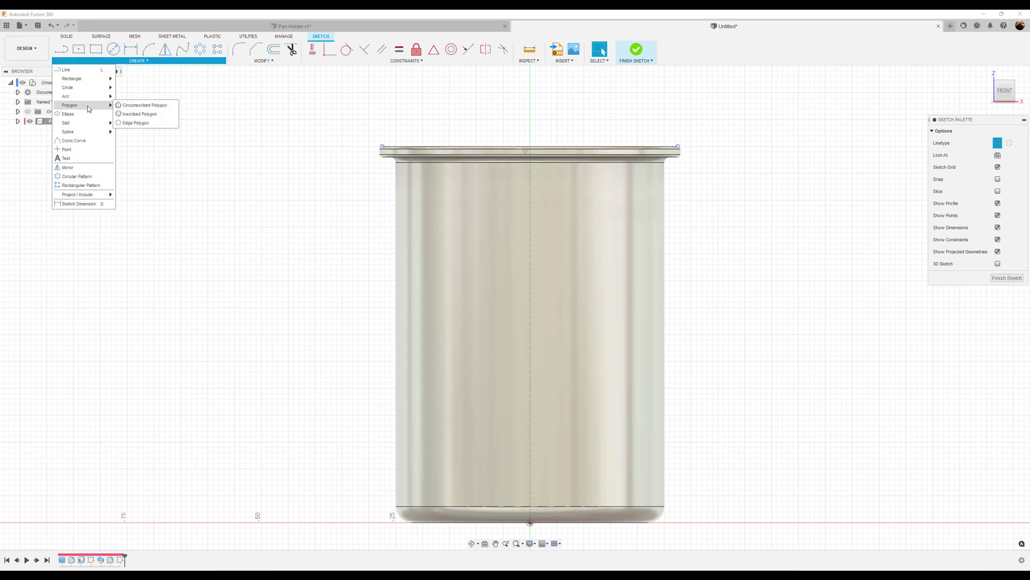
click(149, 107)
scroll(515, 188, up, 3)
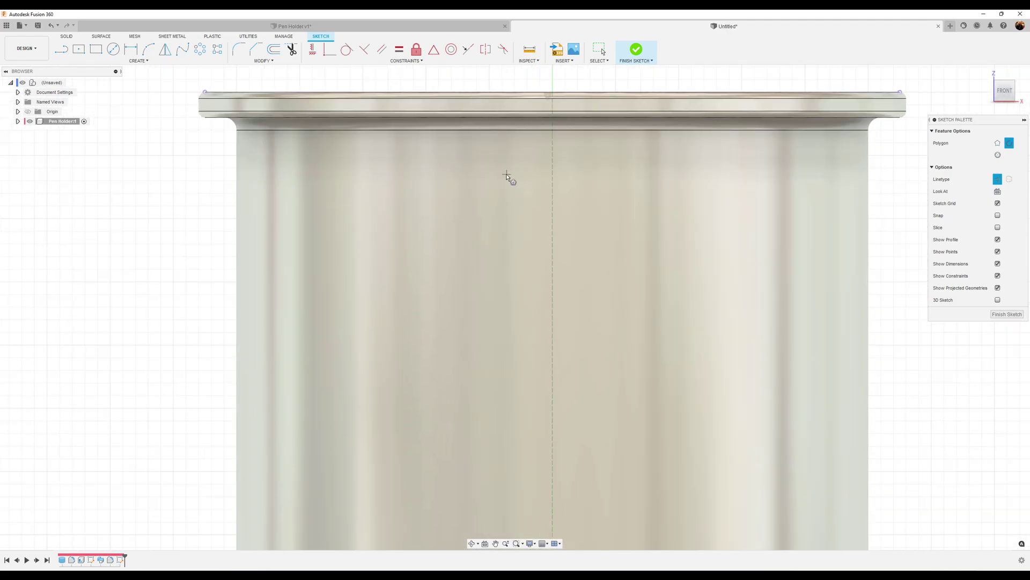
click(505, 173)
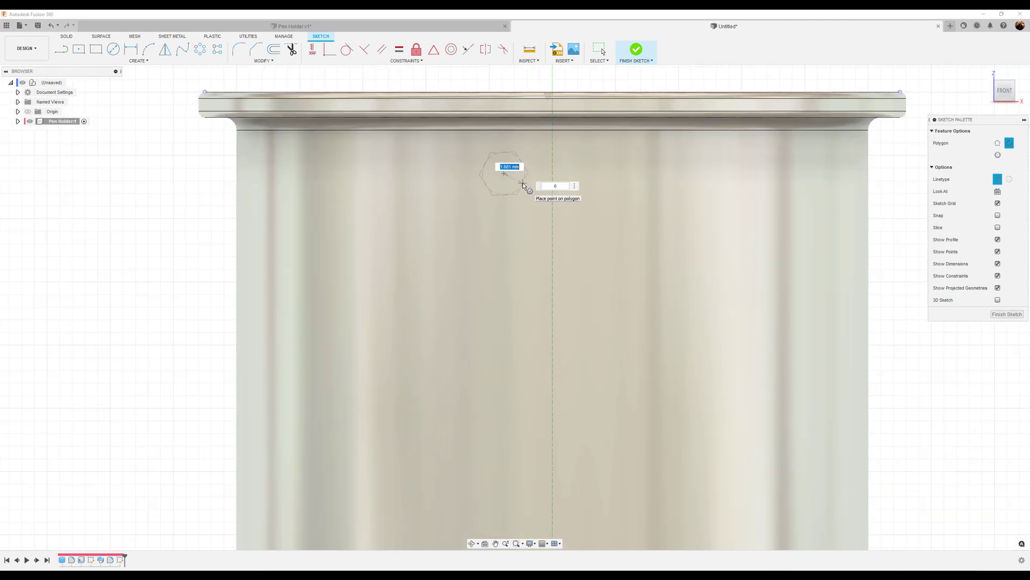
key(Escape)
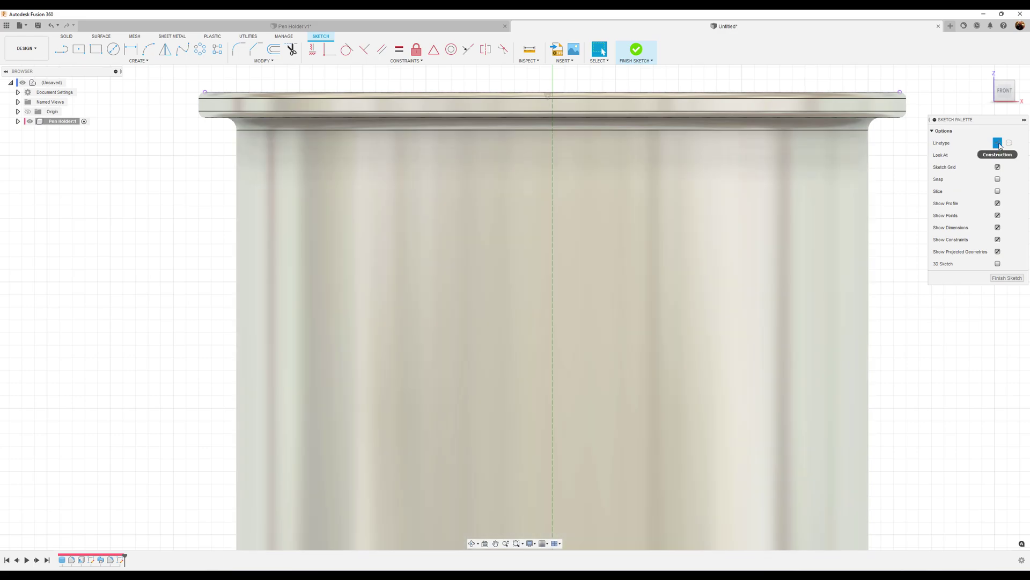
Switch off the construction linetype and draw a circumscribed hexagon of about 2 mm radius on the upper wall, beside the vertical construction line
click(998, 143)
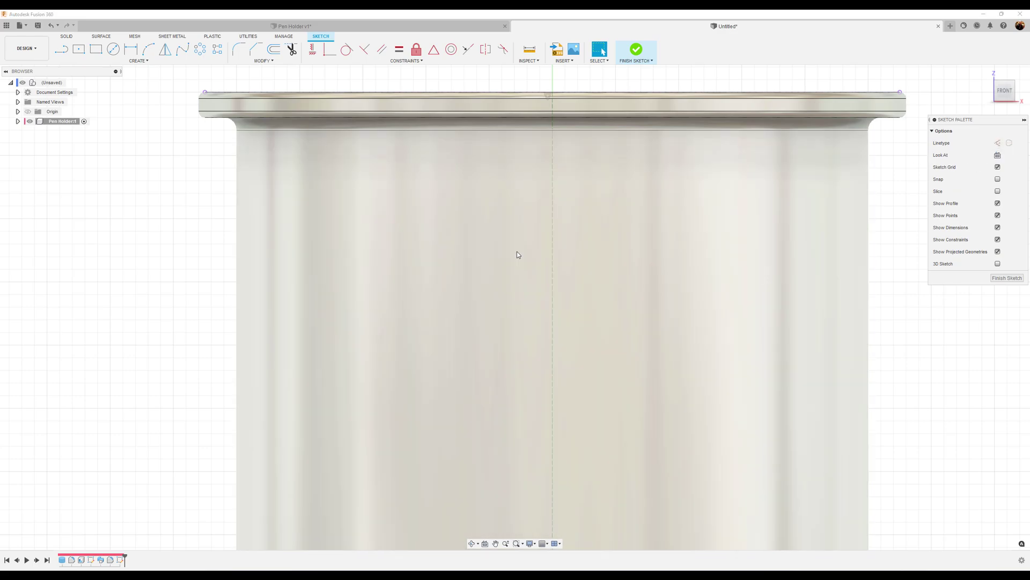
click(139, 60)
mouse_move(89, 105)
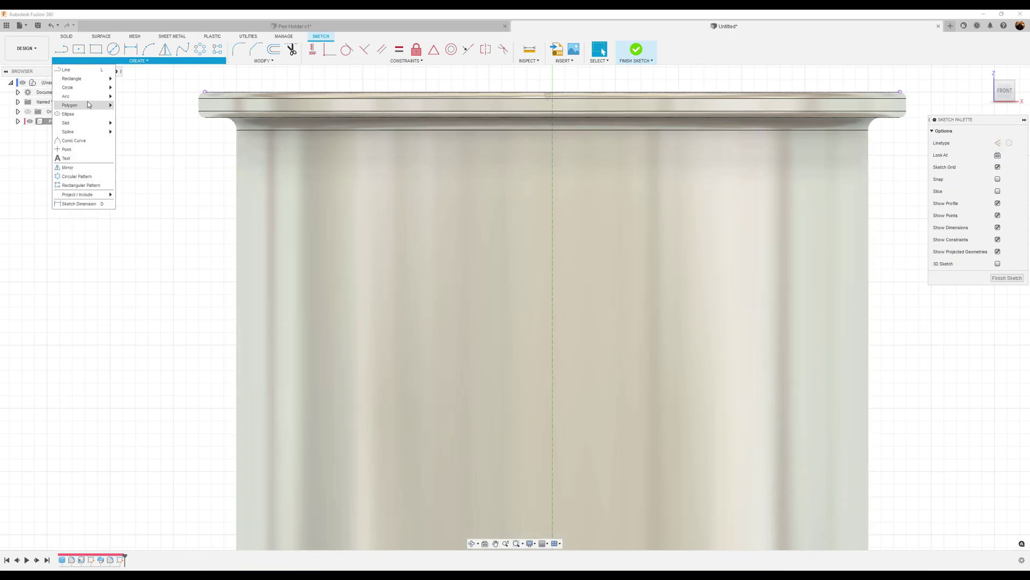
click(134, 105)
click(497, 204)
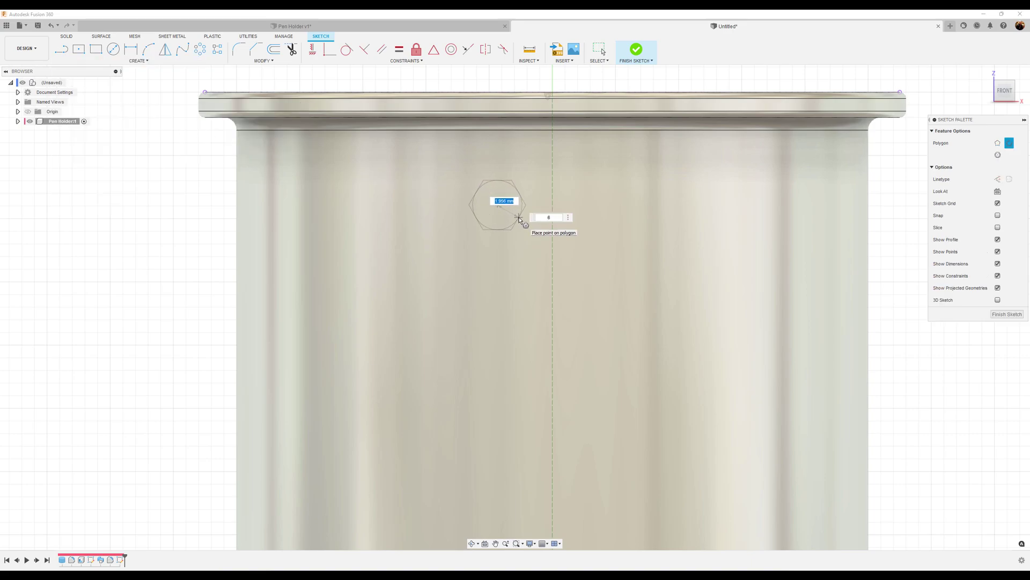
click(519, 219)
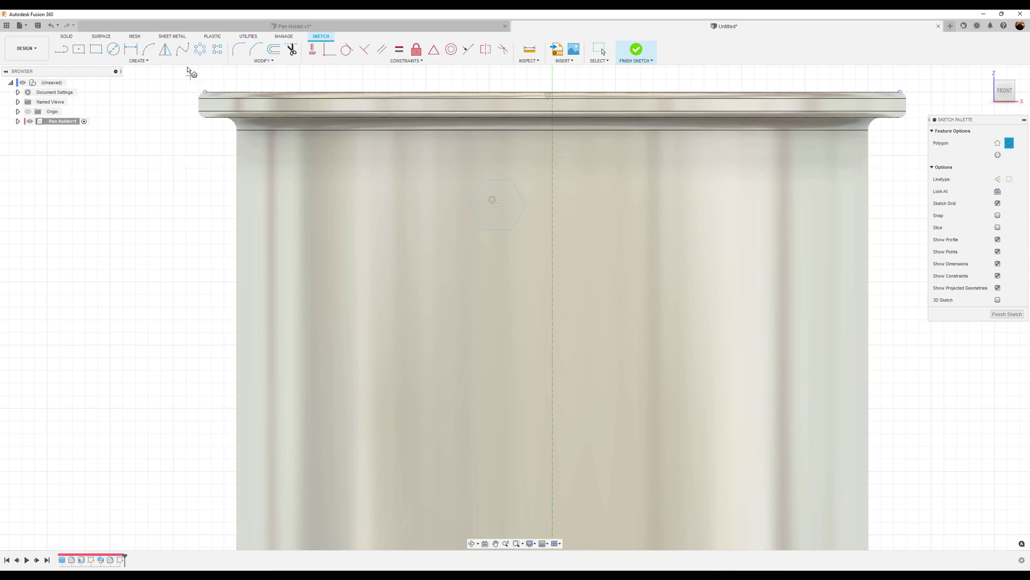
Apply a Horizontal/Vertical constraint to the hexagon's upper side
click(131, 49)
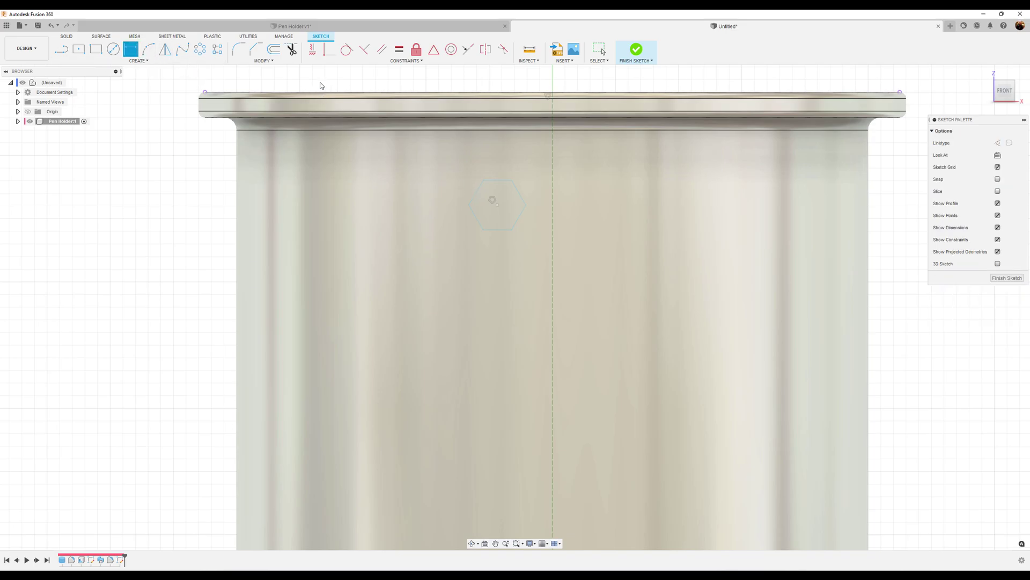
click(313, 48)
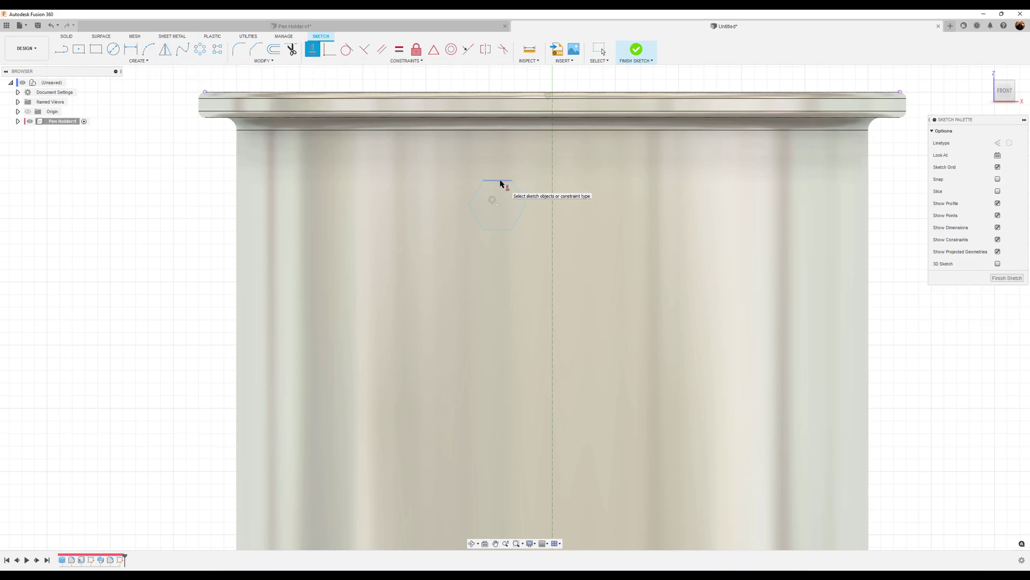
scroll(500, 182, up, 3)
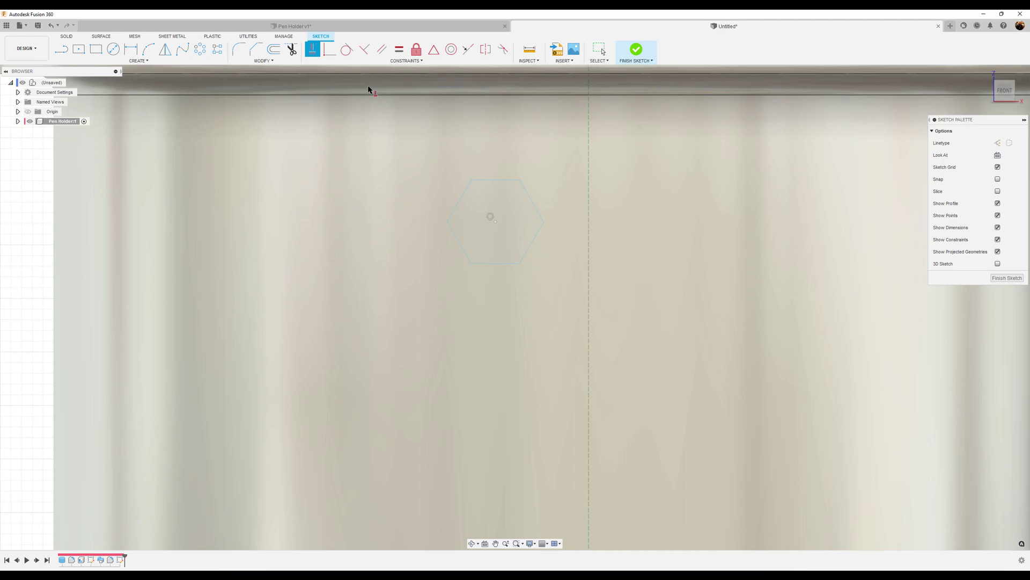
click(388, 61)
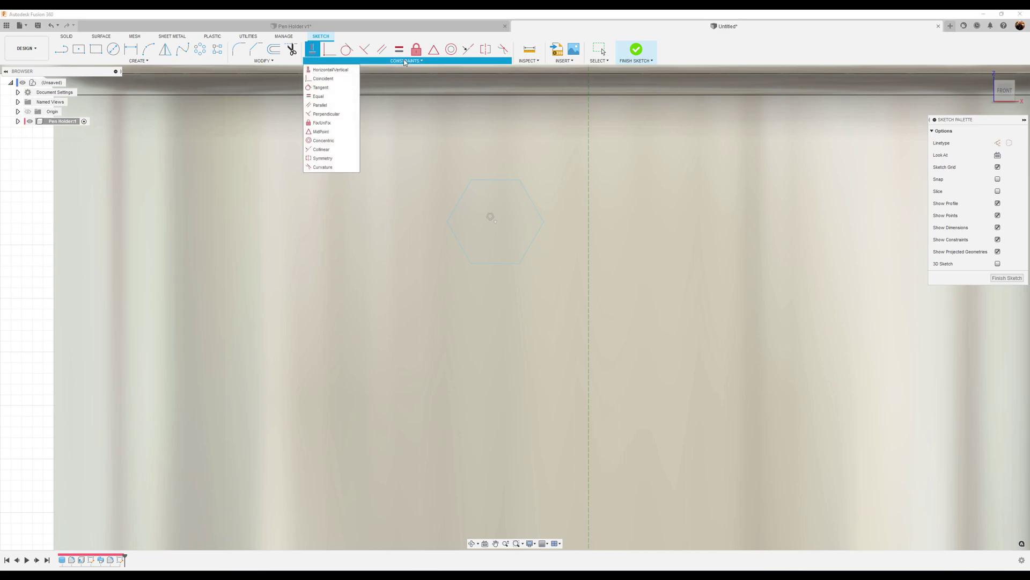
click(332, 73)
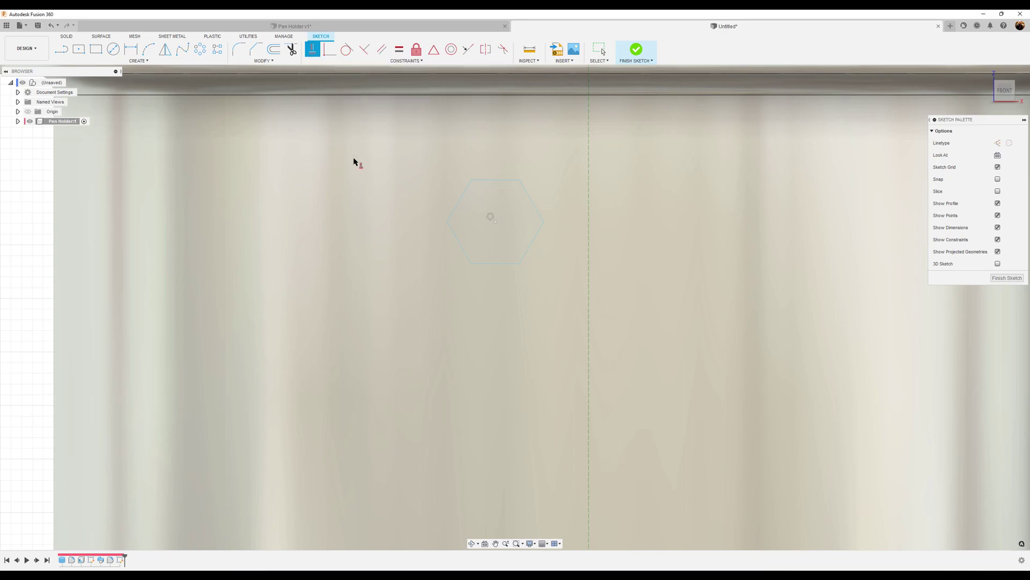
click(498, 180)
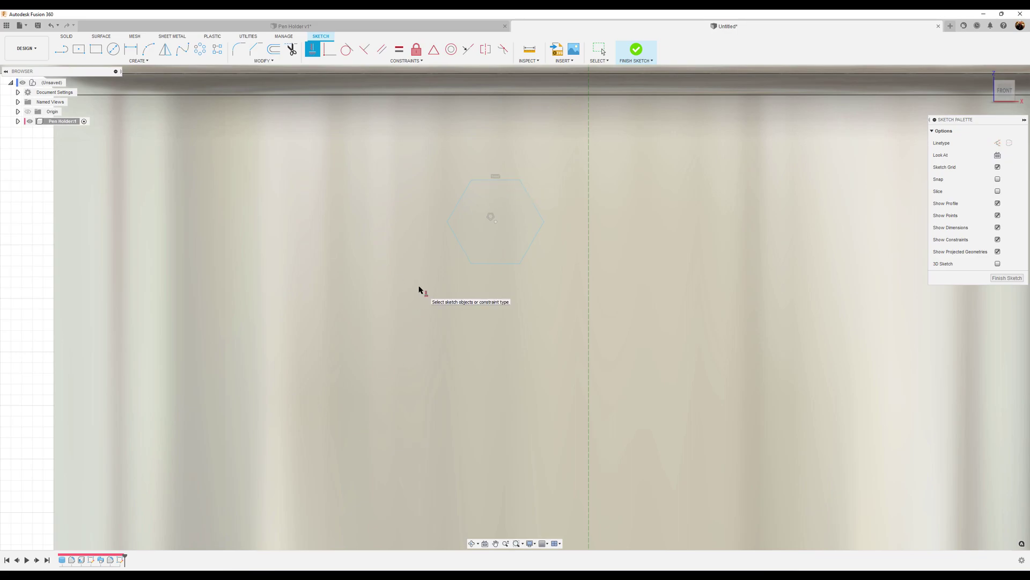
Dimension the distance between the hexagon's upper and lower sides to 3 mm
scroll(464, 258, up, 2)
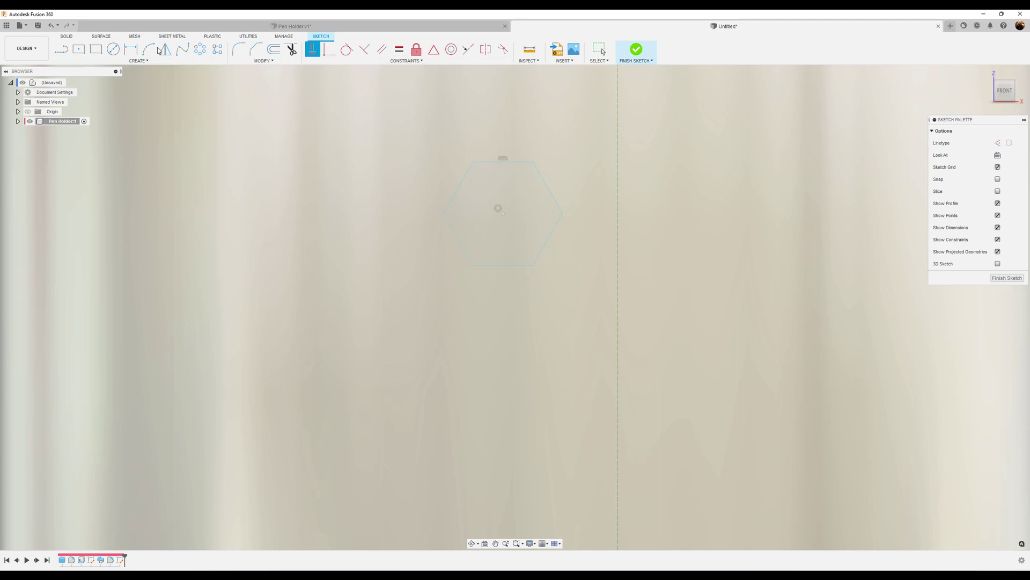
click(131, 49)
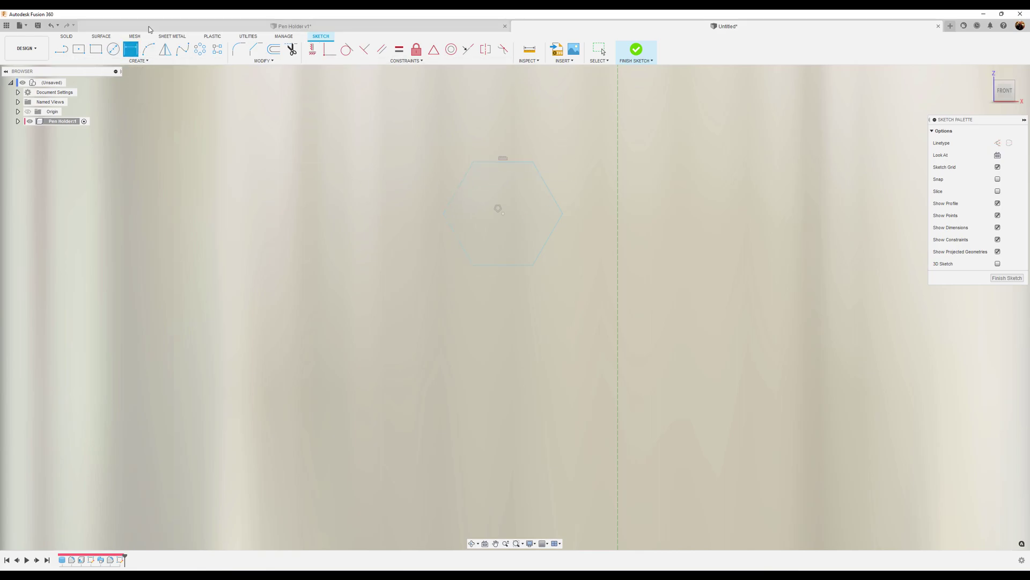
click(146, 60)
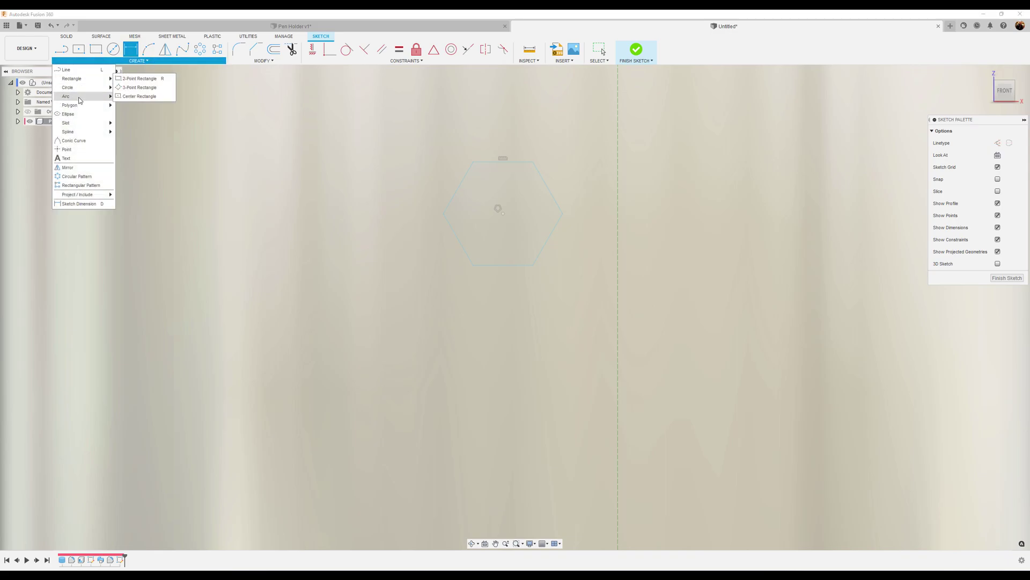
mouse_move(84, 136)
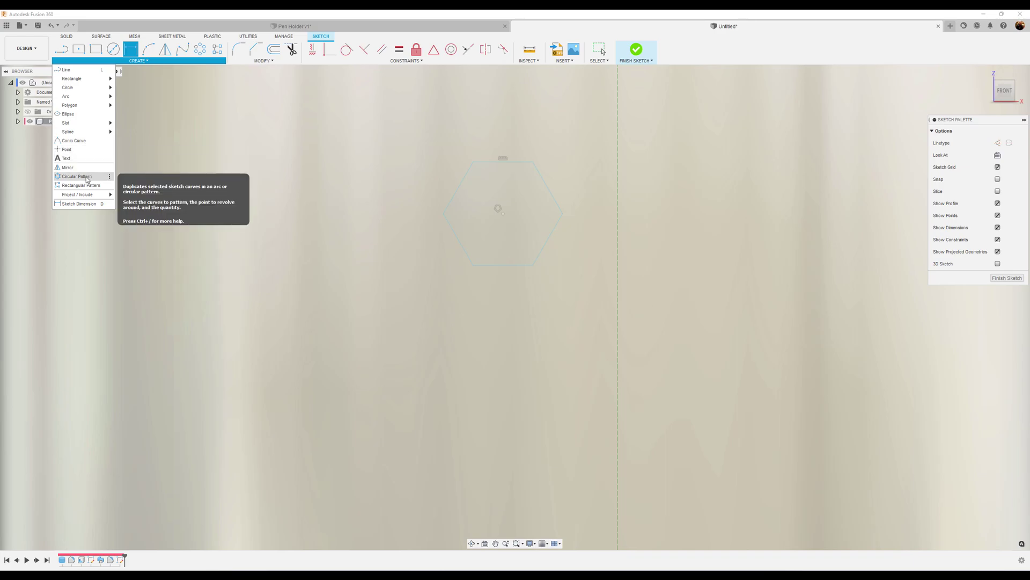
click(87, 207)
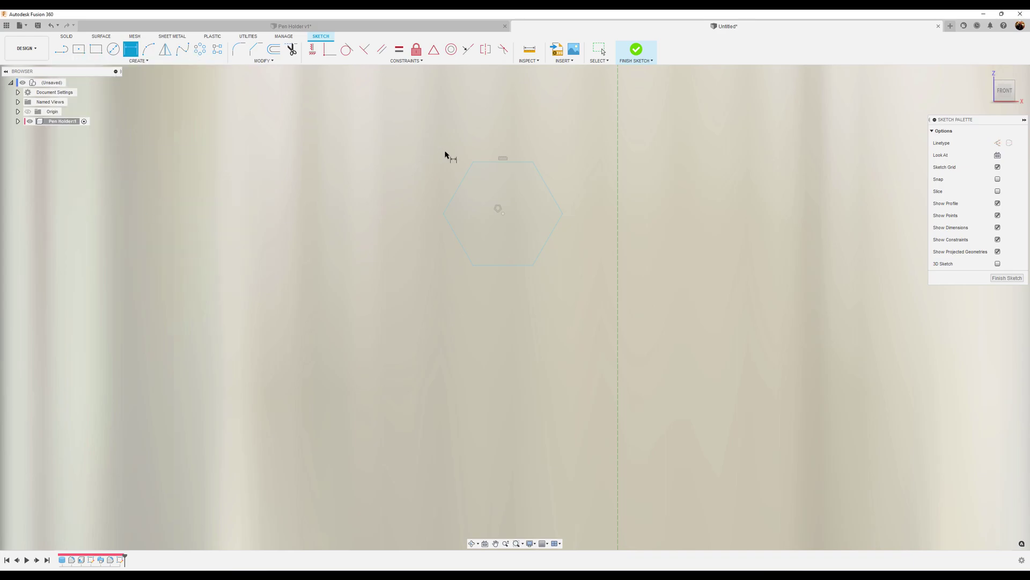
click(492, 162)
click(507, 267)
click(425, 219)
text(3)
key(Return)
Dimension the hexagon's upper side 1 mm below the edge where the lip's fillet meets the wall
scroll(424, 218, down, 8)
middle_drag(508, 156, 505, 219)
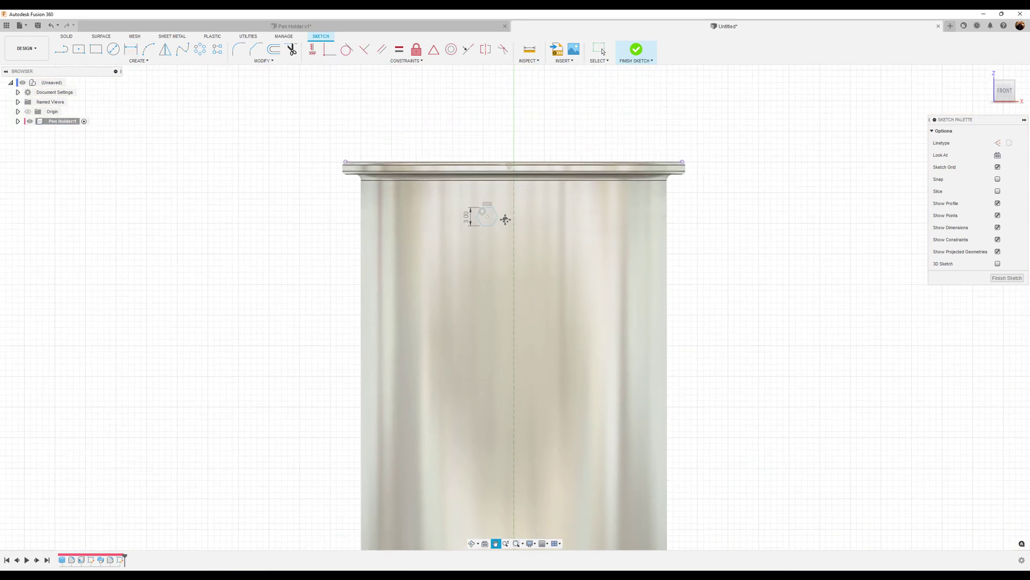
key(d)
scroll(499, 224, up, 5)
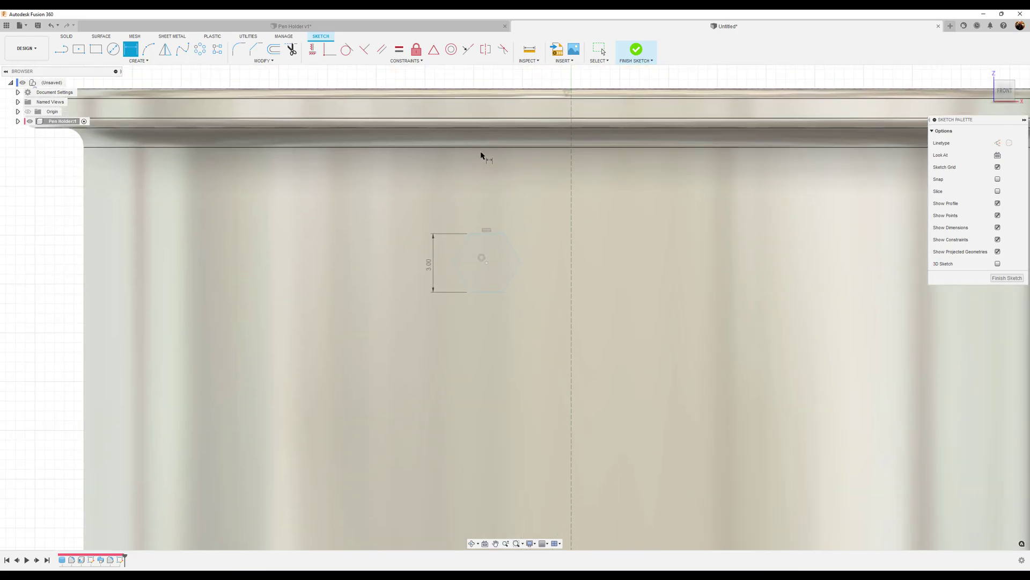
click(485, 148)
click(481, 232)
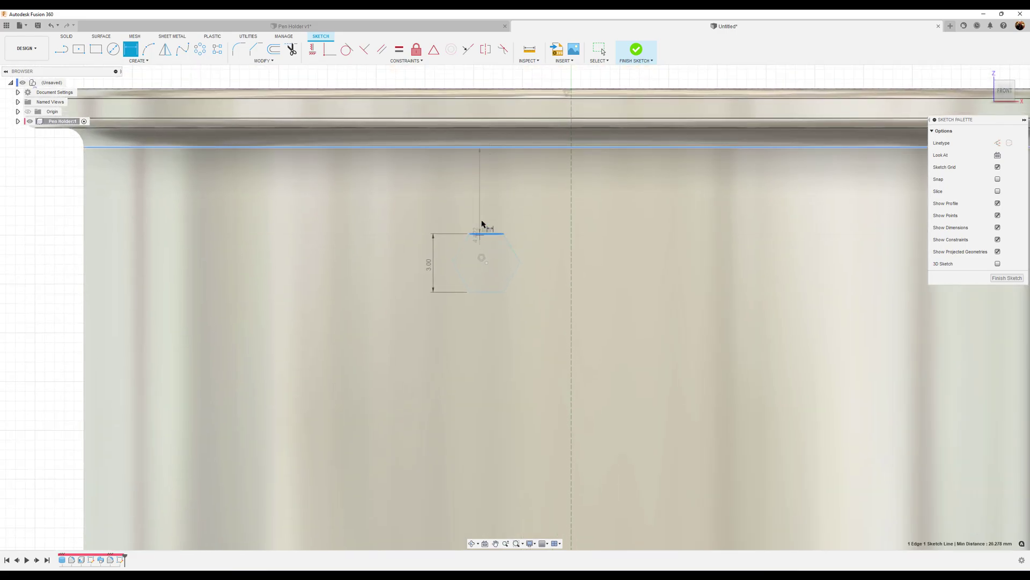
click(492, 189)
text(1)
key(Return)
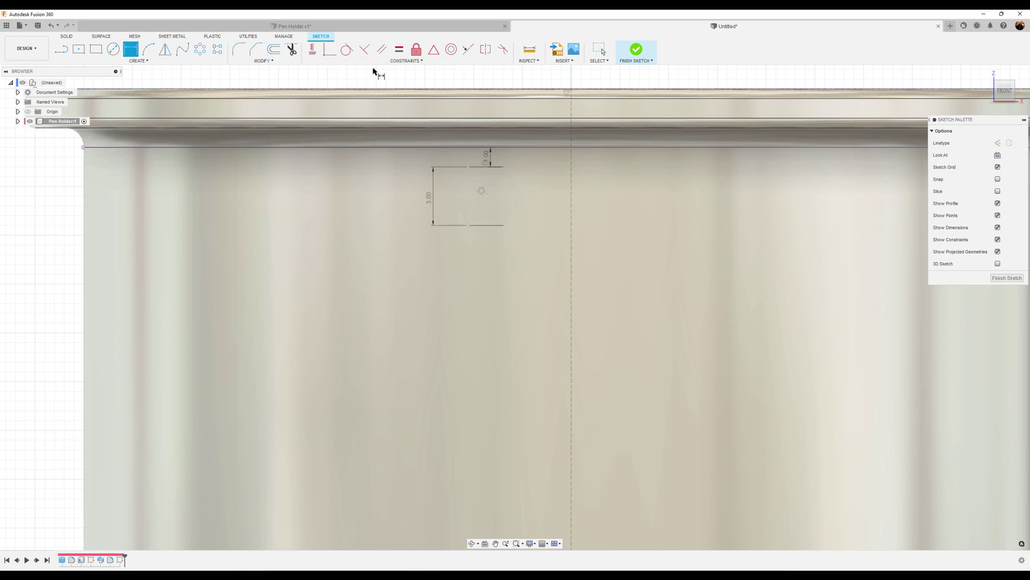
Make the hexagon's corner nearest the vertical construction line coincident with that line
click(402, 62)
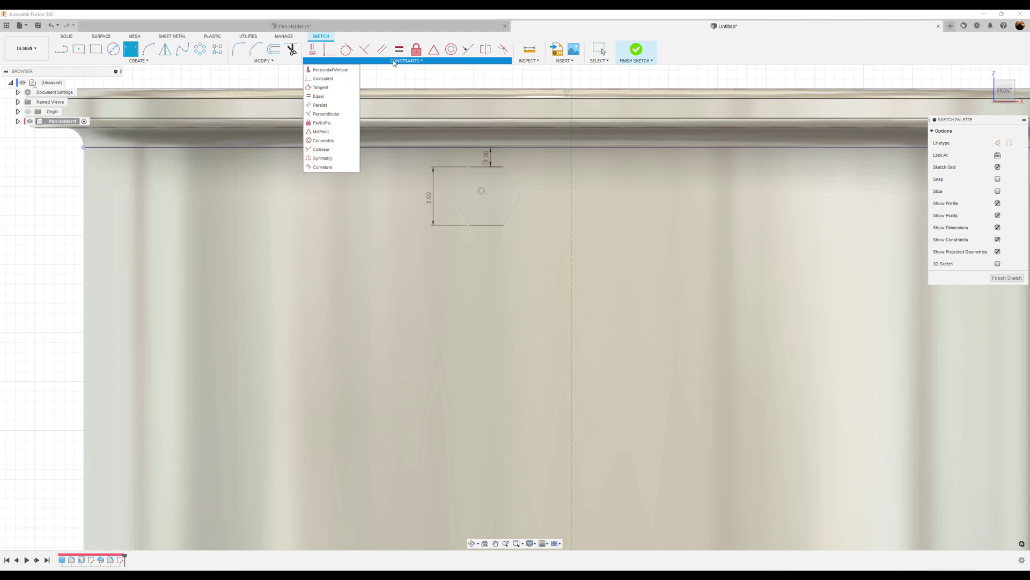
click(329, 79)
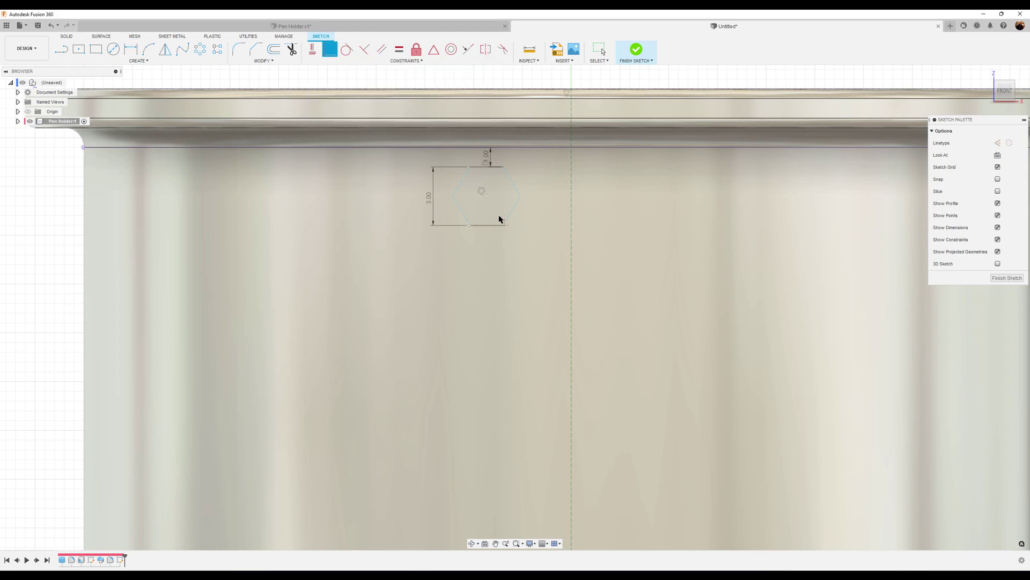
click(520, 196)
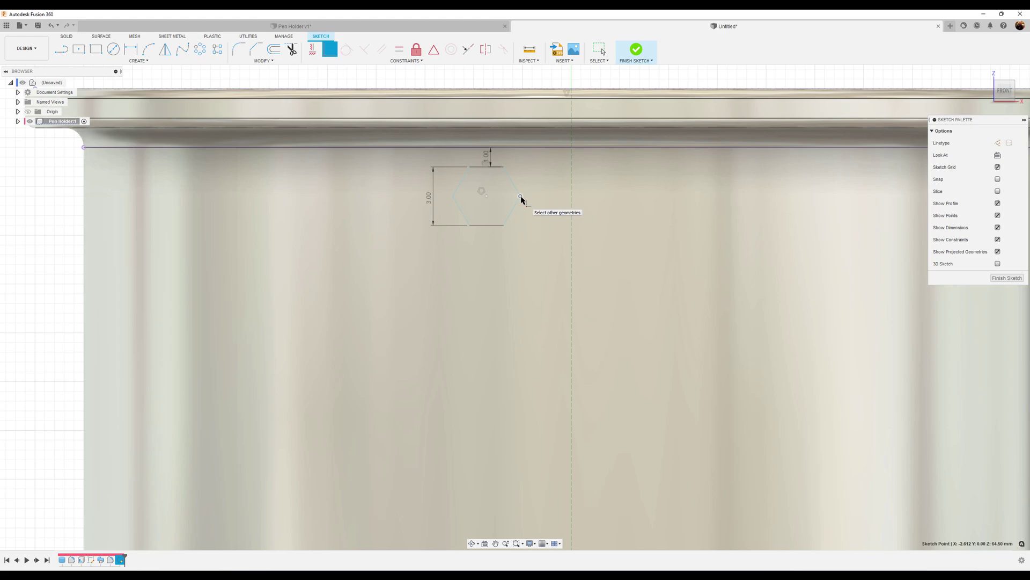
click(571, 200)
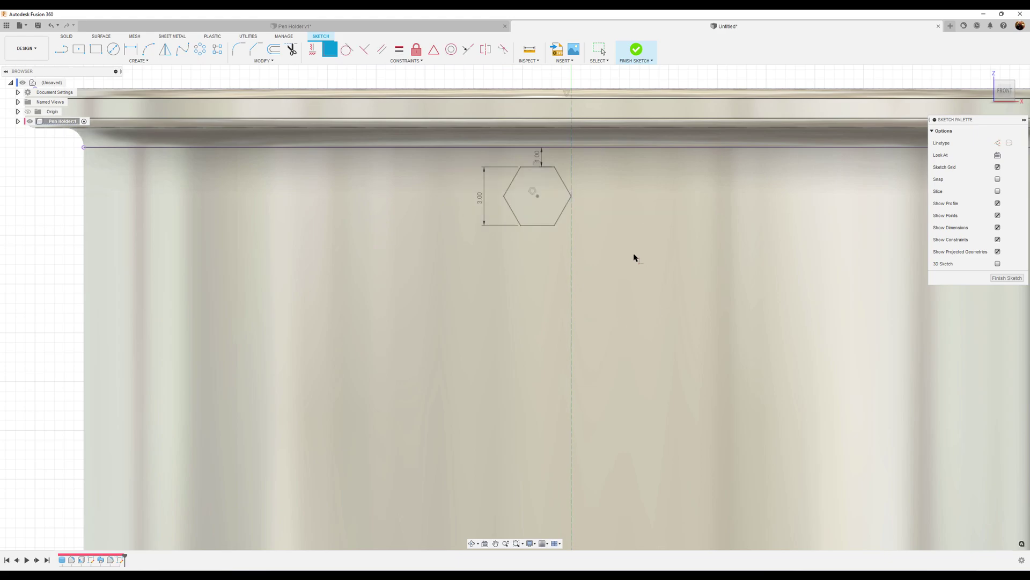
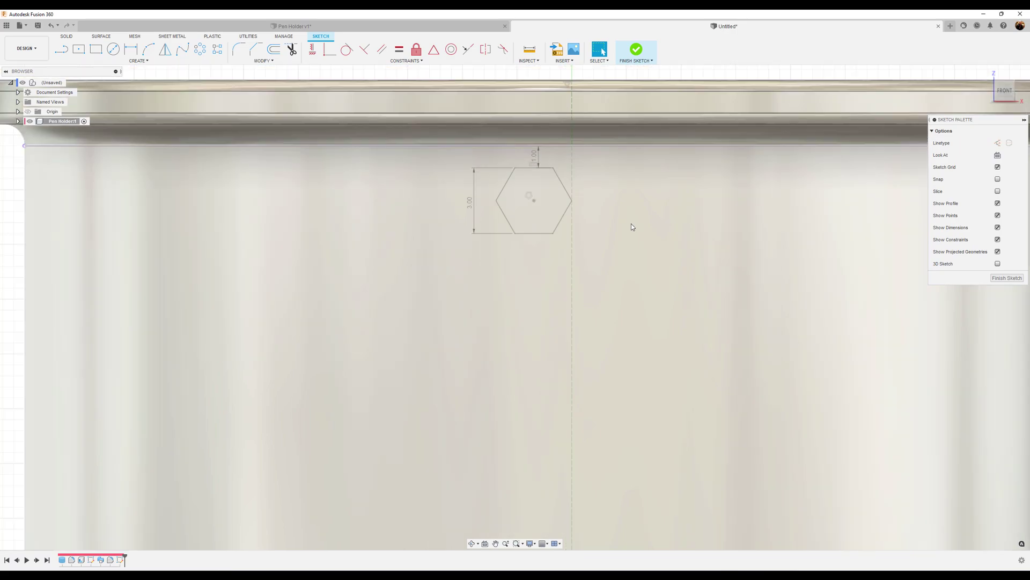
Sketch a second six-sided circumscribed polygon of about 1.4 mm radius below the first hexagon, on the vertical construction line's other side
click(147, 61)
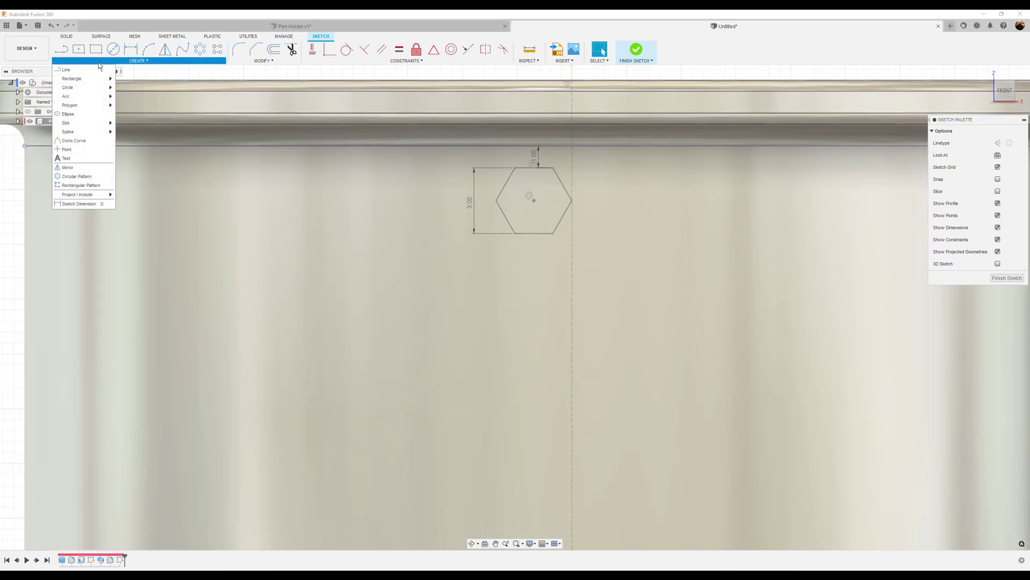
mouse_move(86, 105)
click(142, 105)
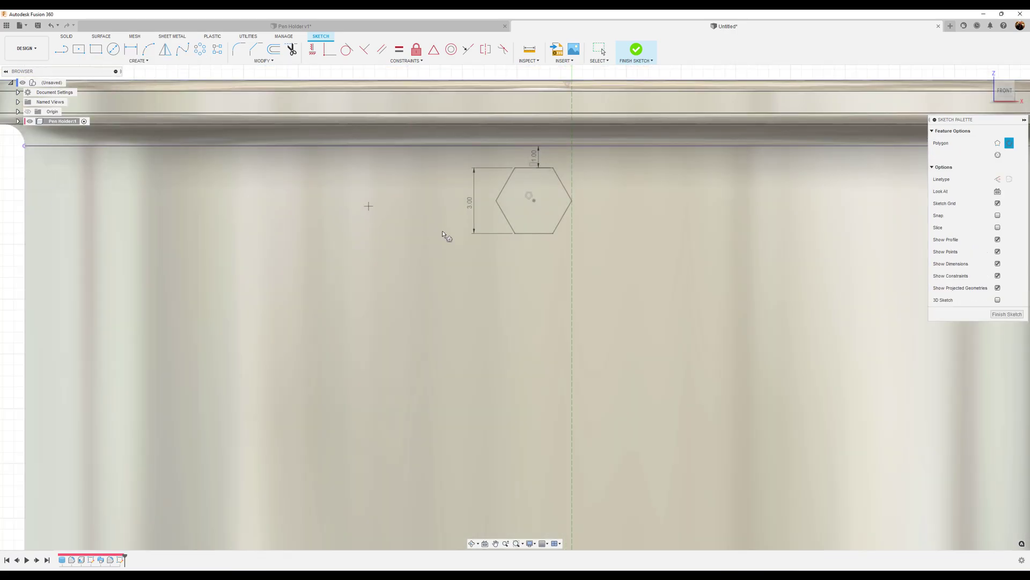
click(597, 246)
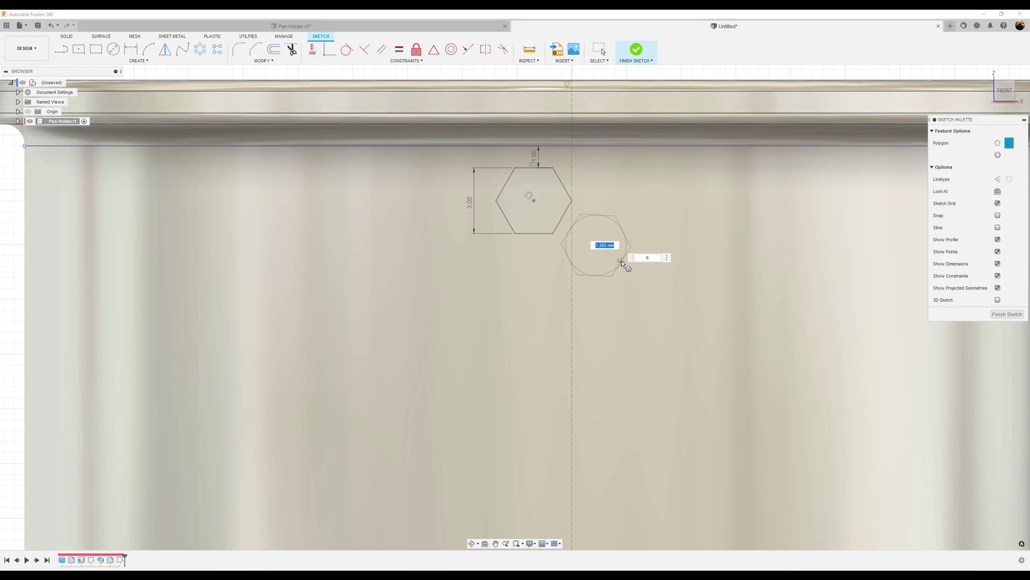
click(622, 259)
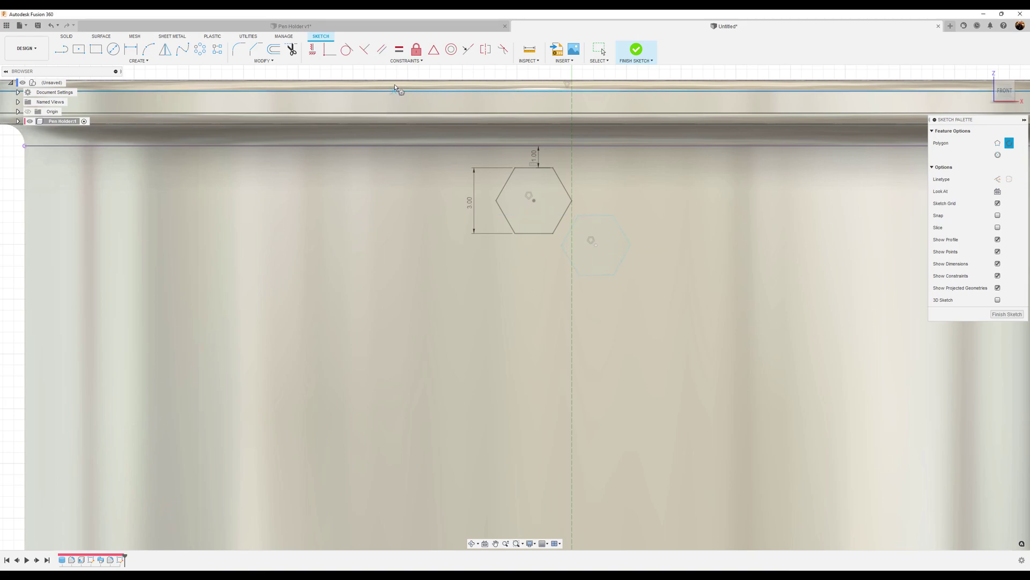
Apply a Horizontal/Vertical constraint to the second hexagon's upper side
click(406, 61)
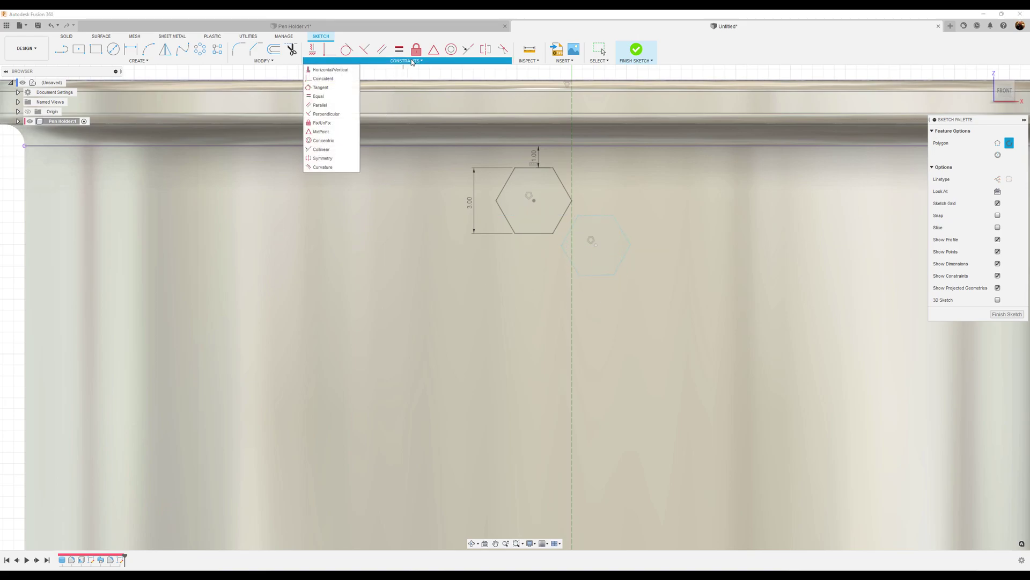
click(331, 70)
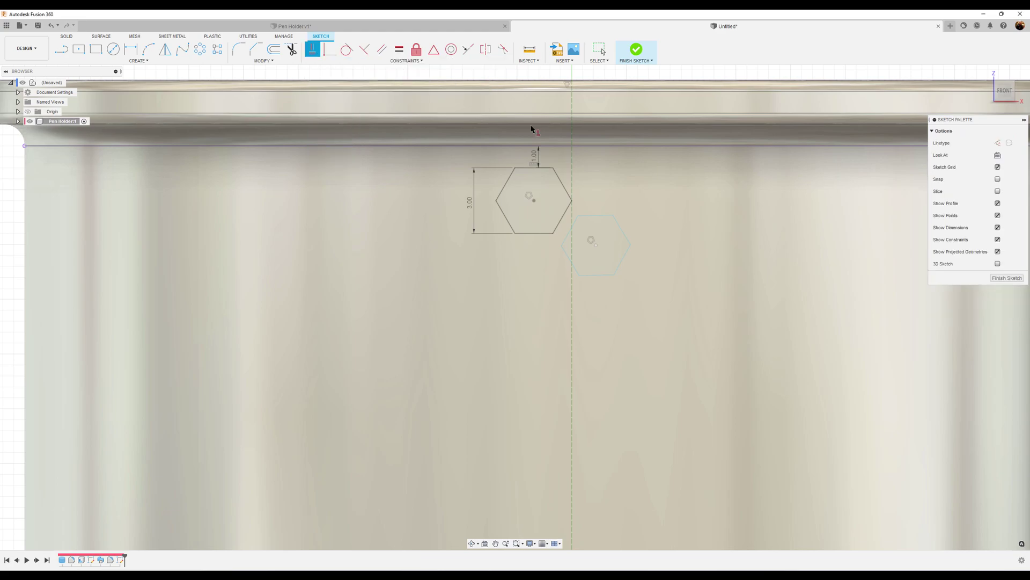
click(603, 216)
scroll(594, 204, up, 2)
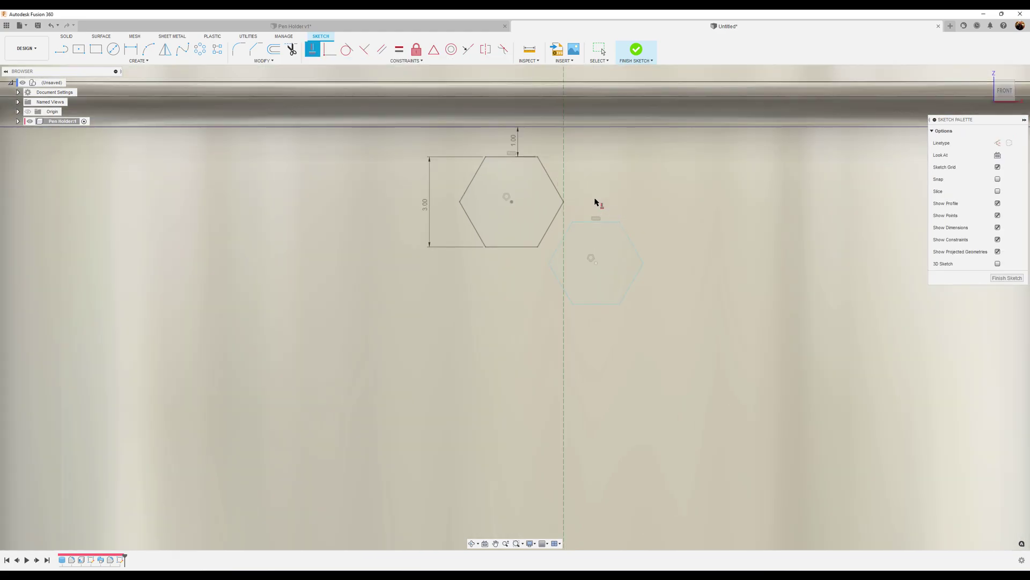
Make the second hexagon's corner nearest the vertical construction line coincident with that line
click(361, 60)
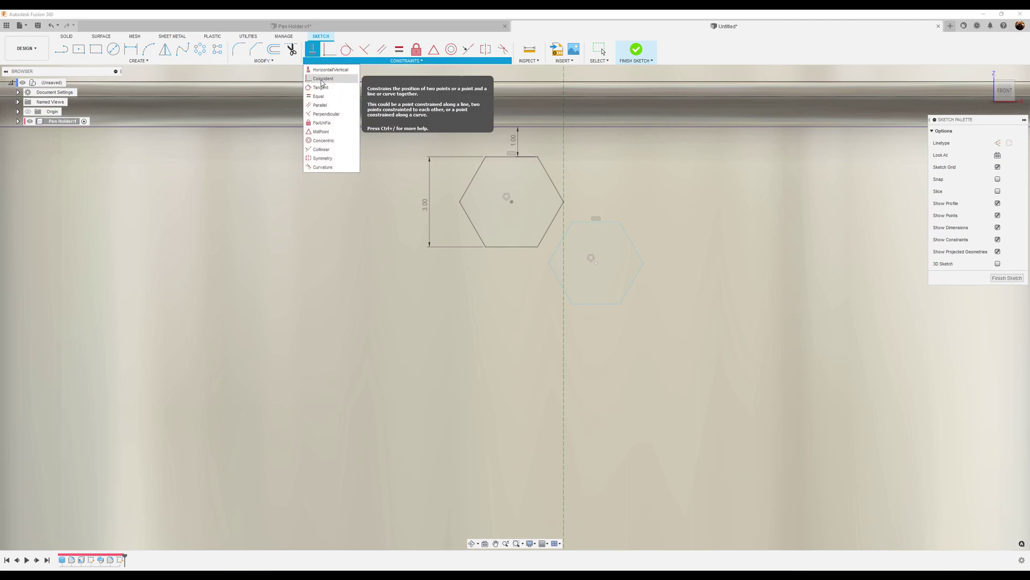
click(323, 79)
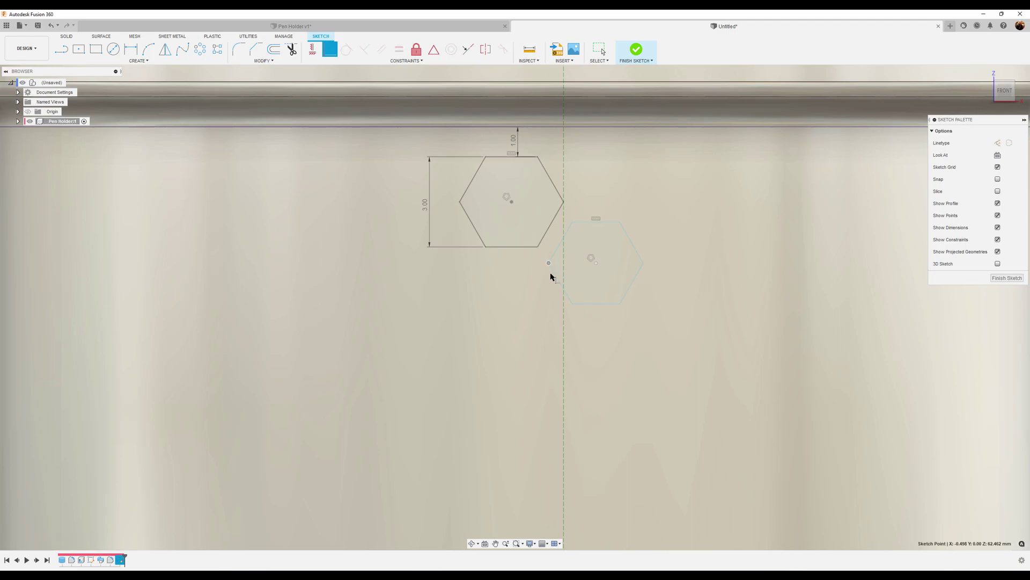
click(564, 311)
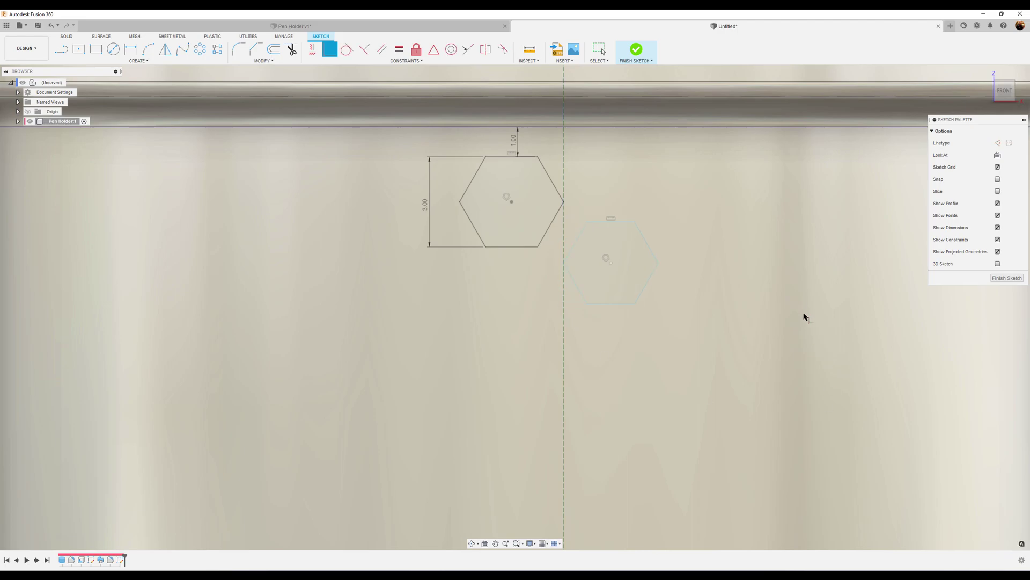
Dimension the distance between the second hexagon's upper and lower sides to 3 mm
click(131, 49)
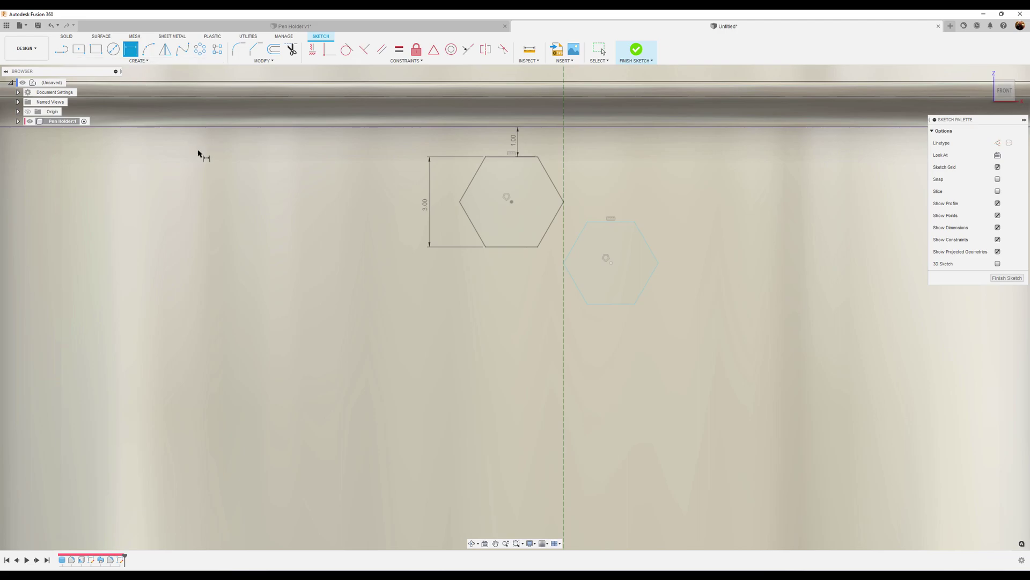
click(621, 224)
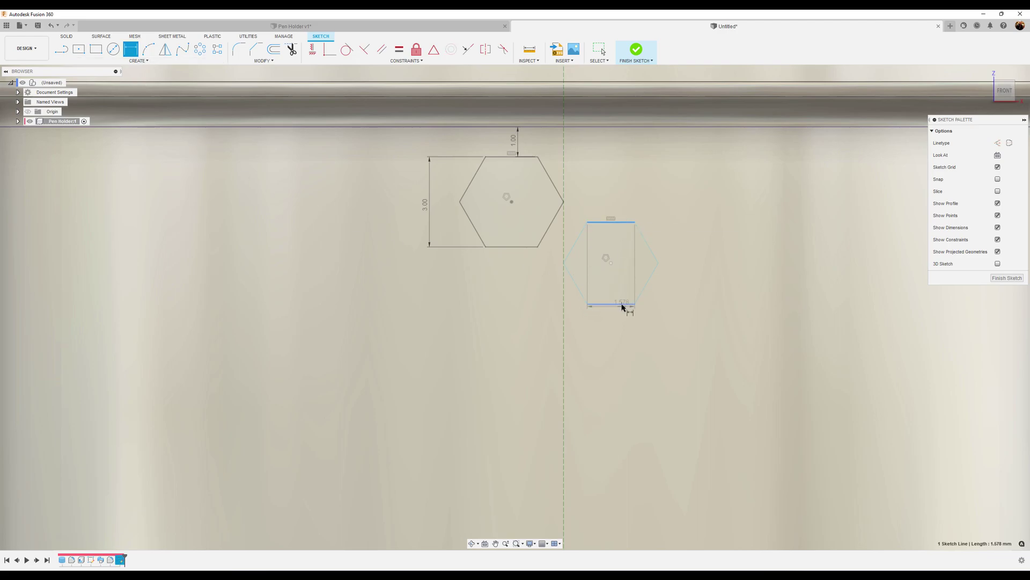
click(626, 304)
click(681, 270)
key(Return)
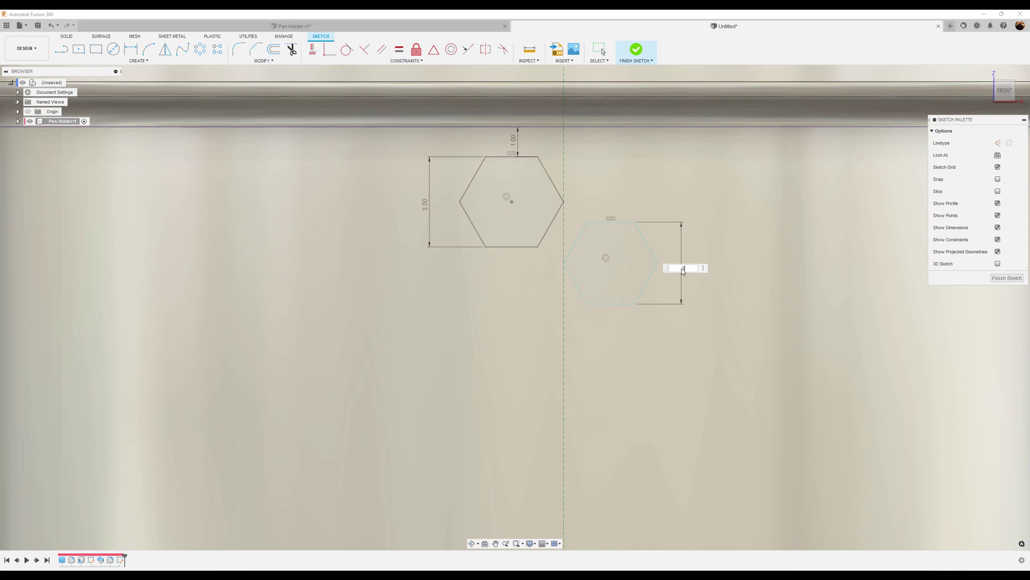
Unpin the Line command from the sketch toolbar
click(147, 60)
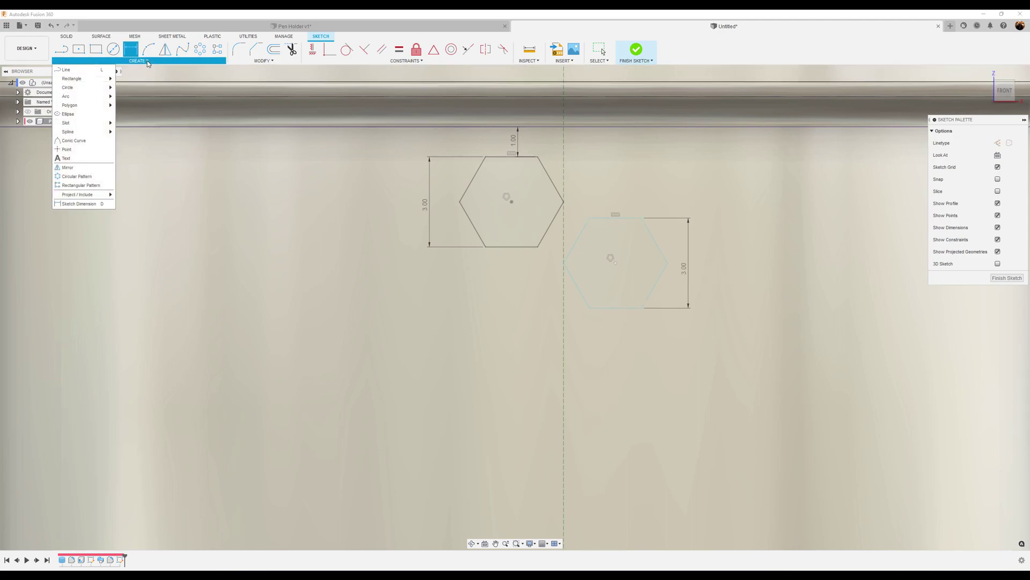
click(263, 61)
click(143, 62)
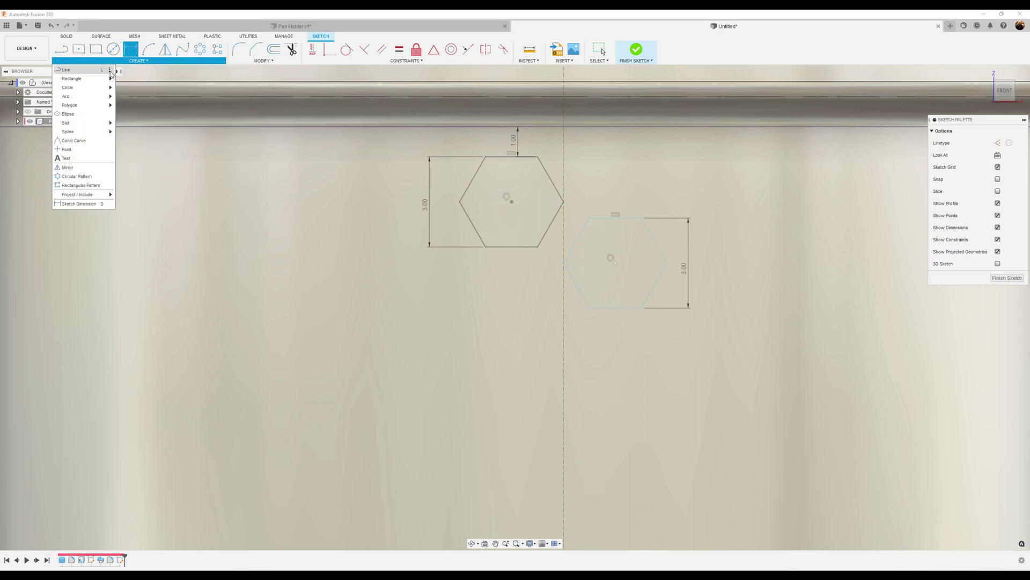
click(110, 72)
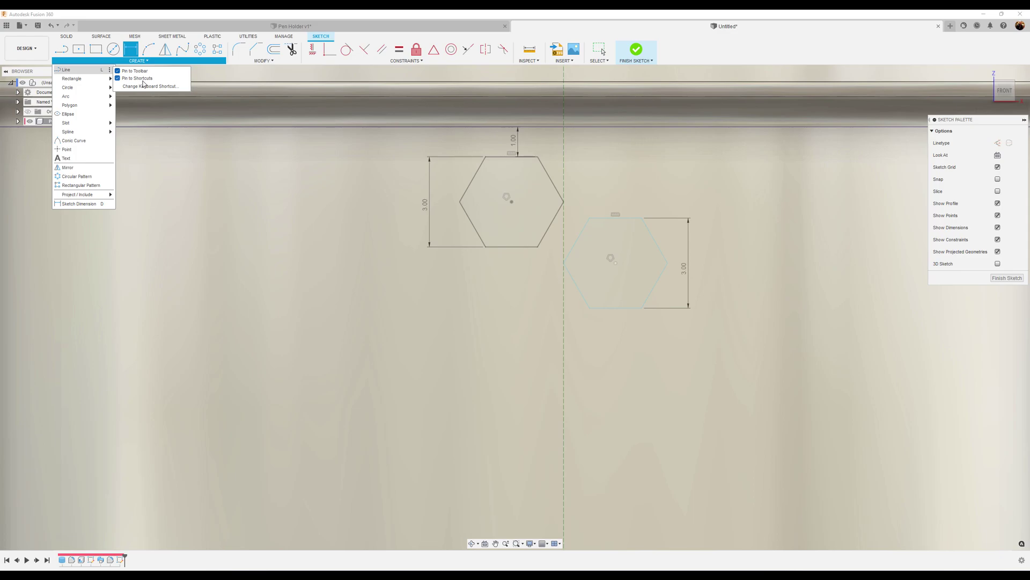
click(117, 71)
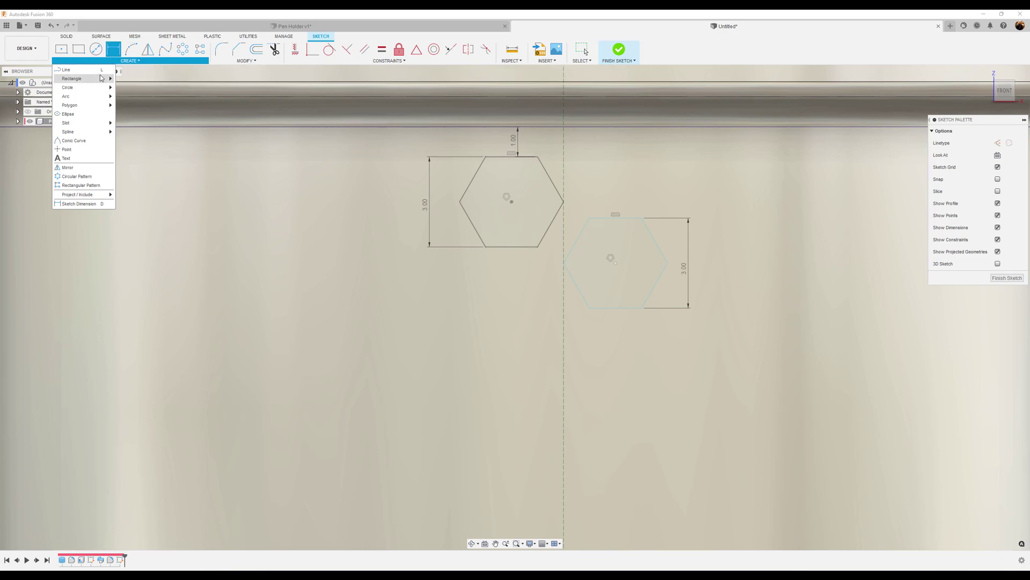
Pin the Line command to the sketch toolbar again and move it to the first place among the drawing tools
click(110, 70)
click(133, 72)
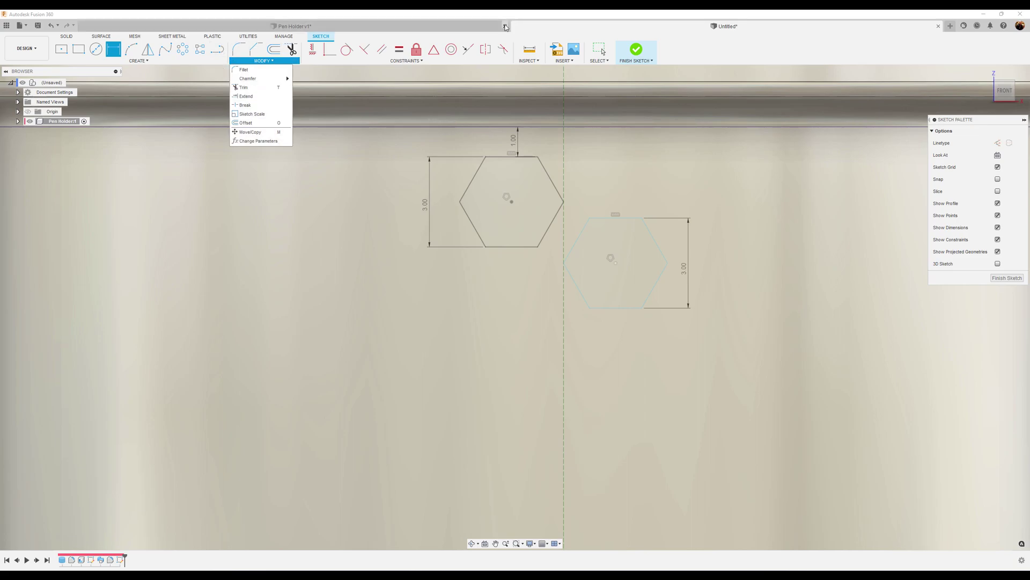
click(536, 29)
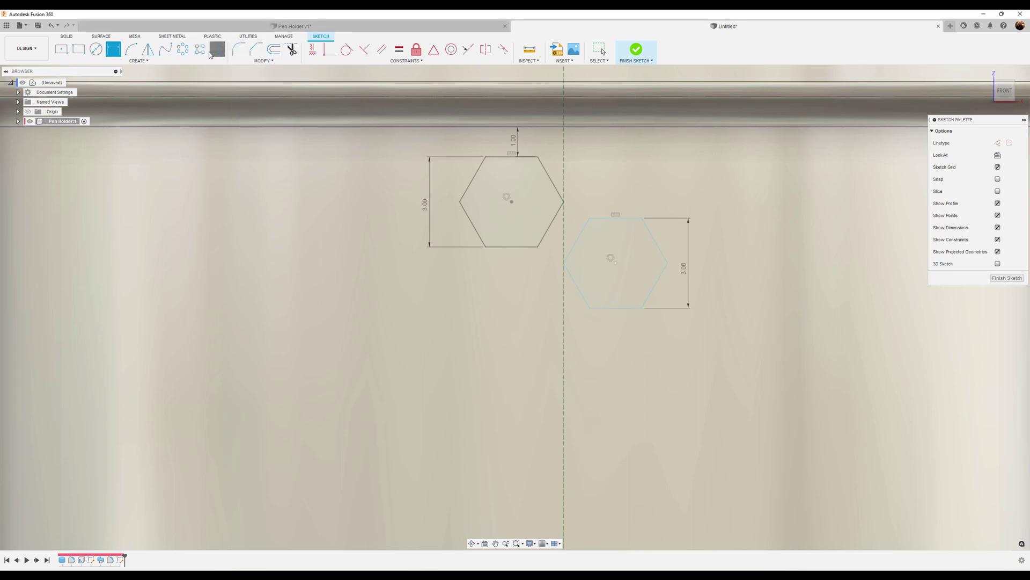
drag(109, 54, 54, 54)
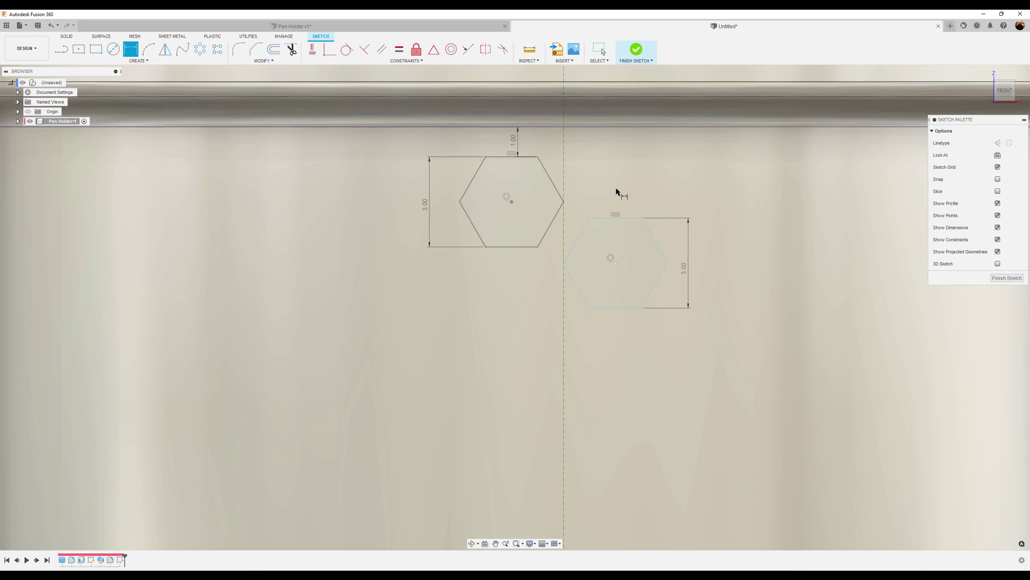
Draw a 1 mm construction line from the first hexagon's corner on the vertical line, sloping 30 degrees down toward the second hexagon
click(62, 51)
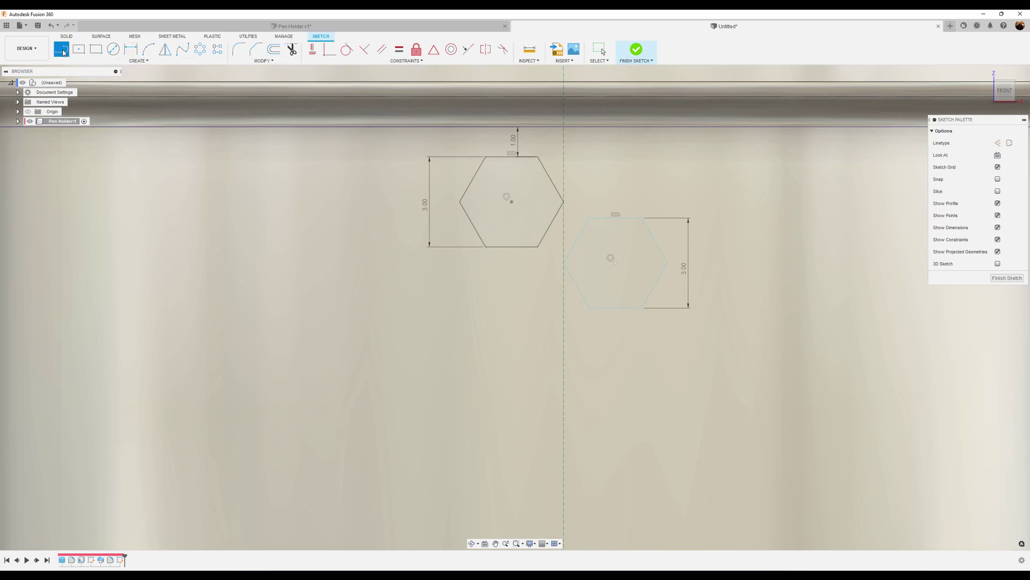
click(998, 144)
scroll(580, 168, up, 5)
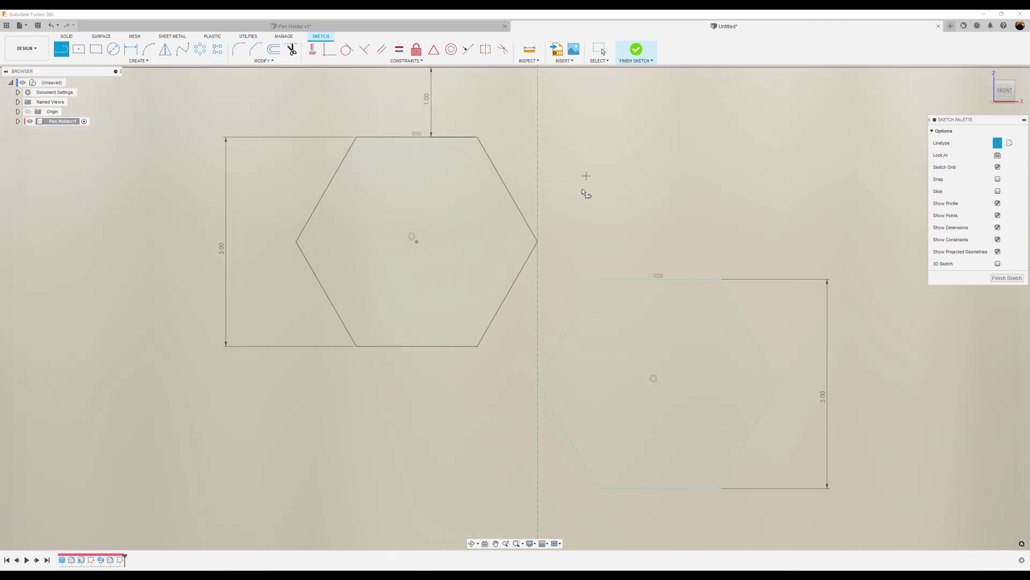
click(539, 243)
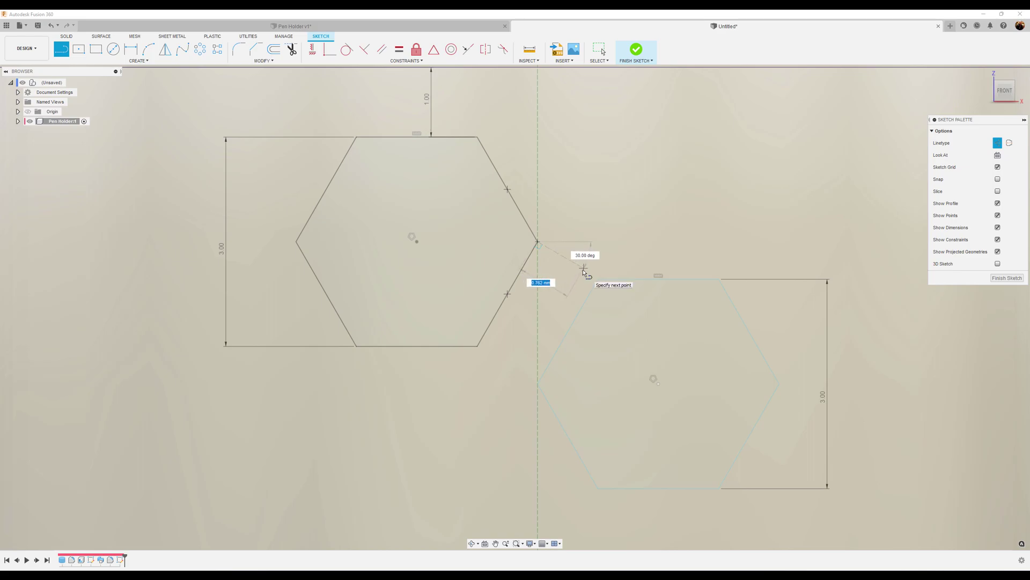
text(1)
key(Return)
key(Escape)
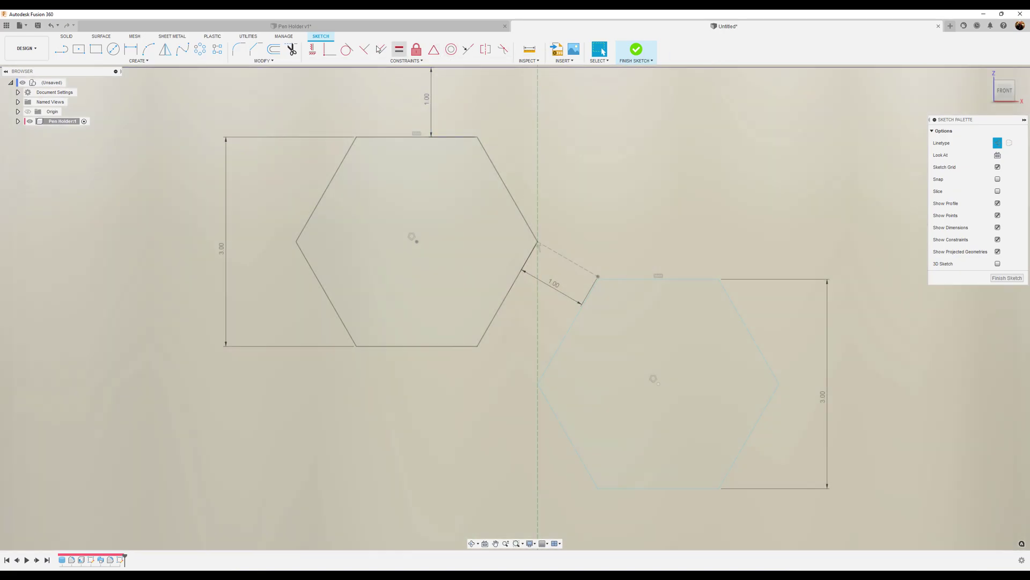
Make the second hexagon's nearest upper corner coincident with the 1 mm construction line's free end, and finish the sketch
click(328, 53)
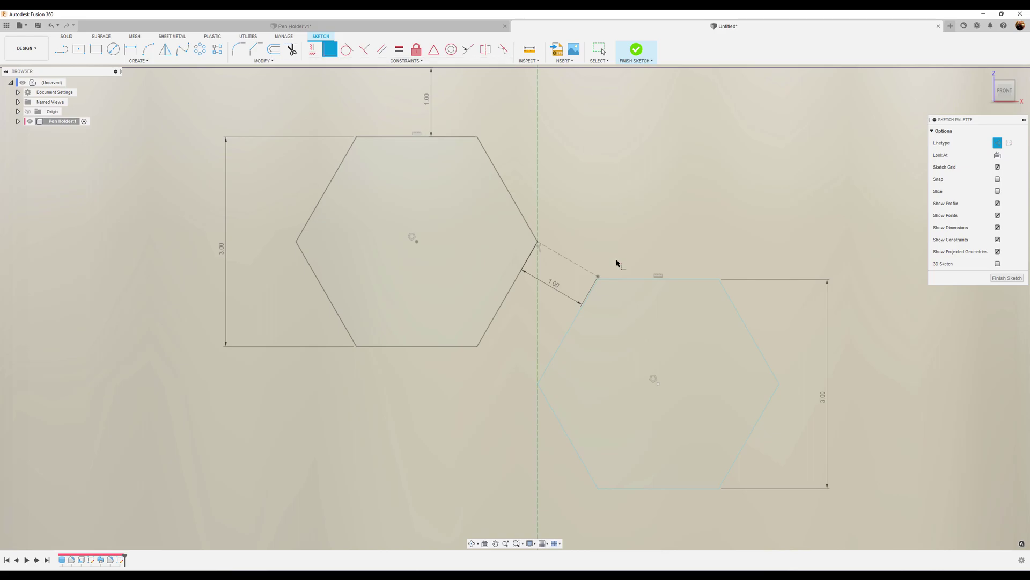
click(599, 280)
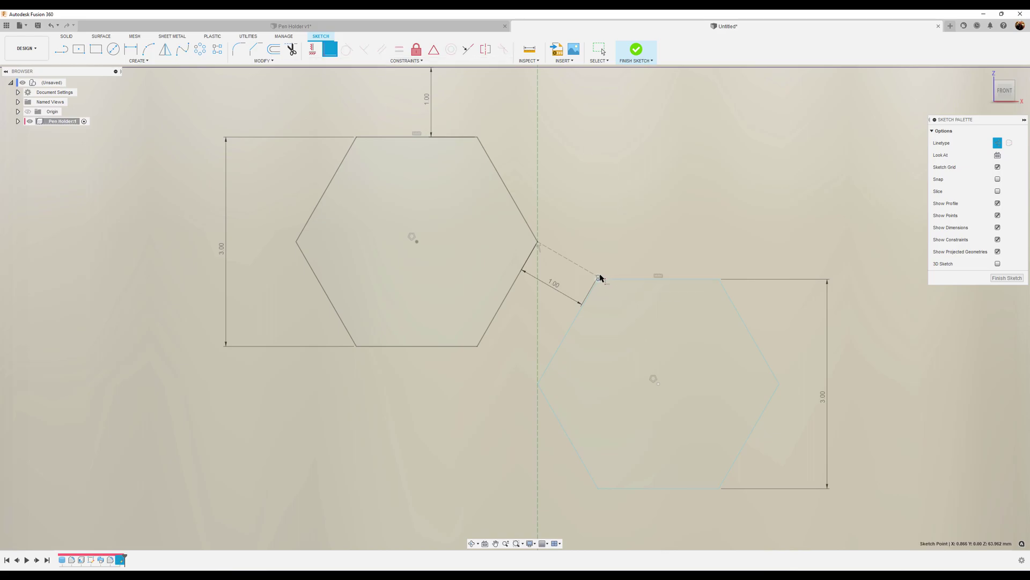
click(600, 277)
scroll(855, 391, down, 4)
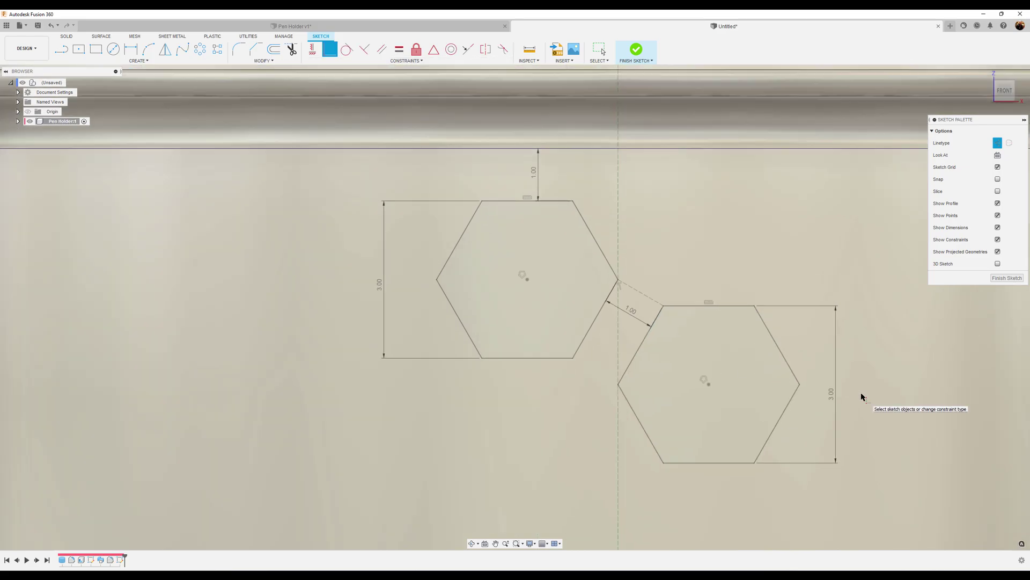
key(Escape)
scroll(894, 412, down, 2)
middle_drag(893, 412, 750, 301)
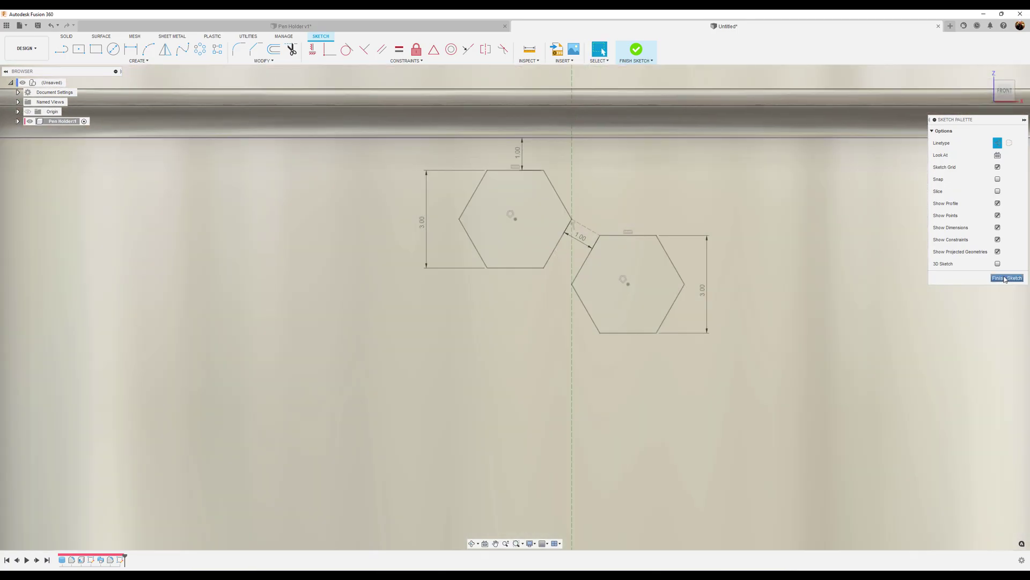
click(1005, 279)
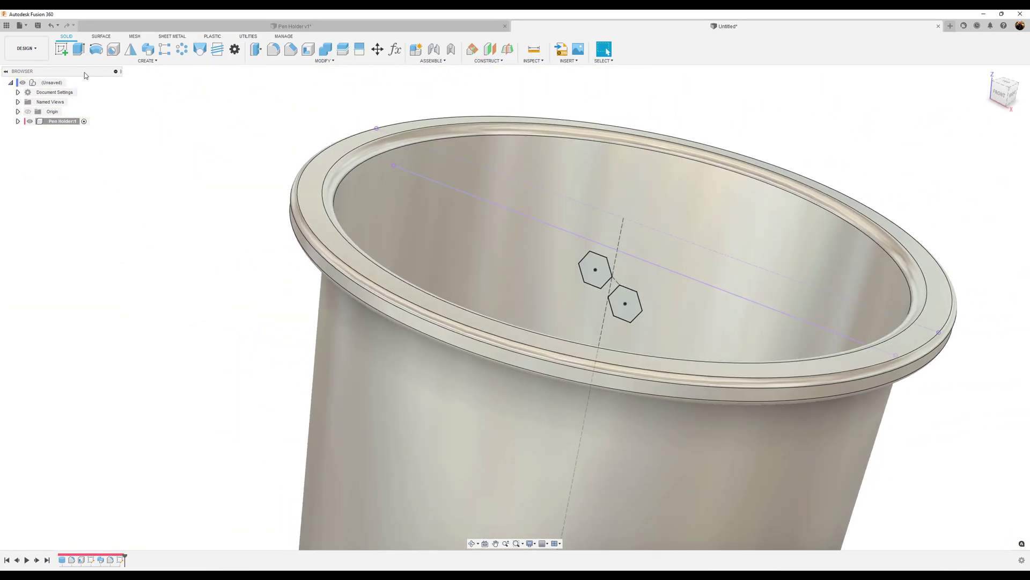
Extrude both hexagon profiles as a cut up to the cylinder's outer wall face, using the To Object extent
click(148, 60)
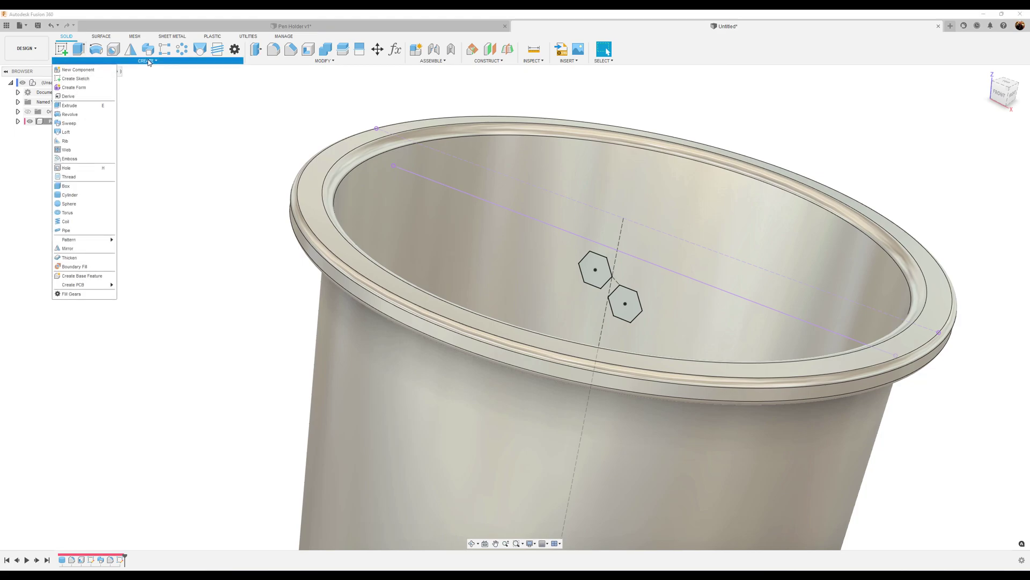
click(83, 106)
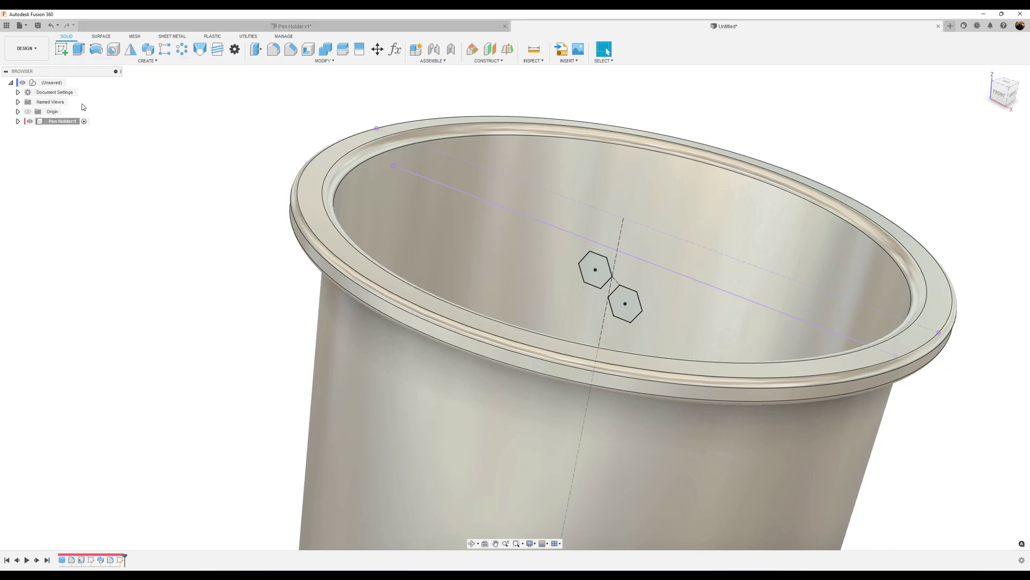
click(596, 269)
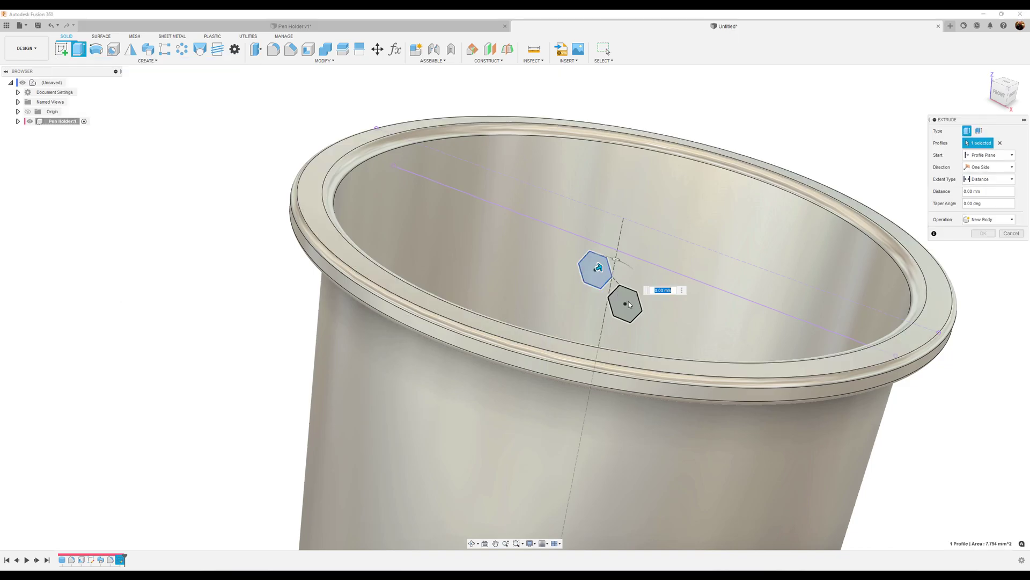
click(626, 304)
scroll(631, 304, down, 1)
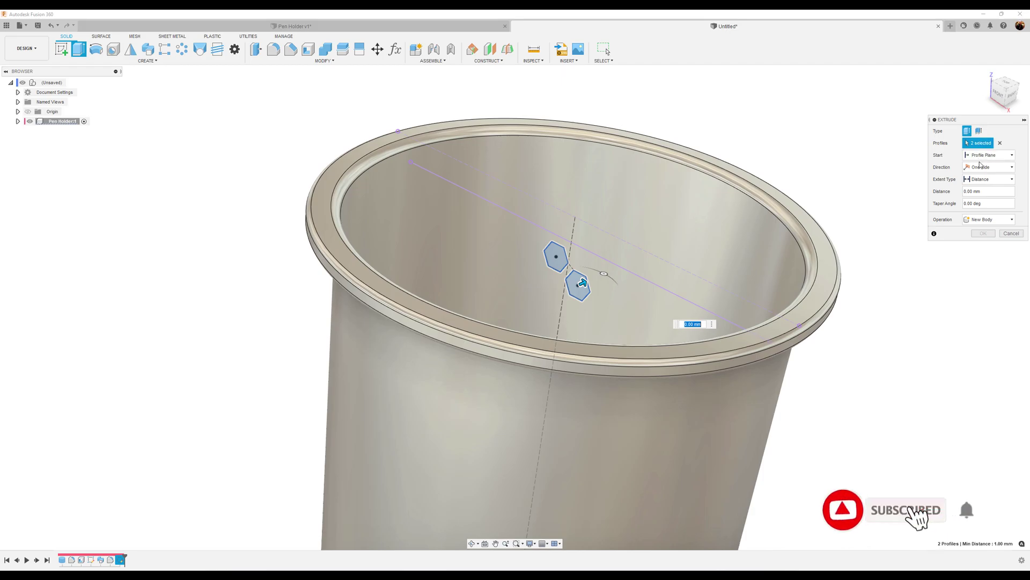
click(983, 181)
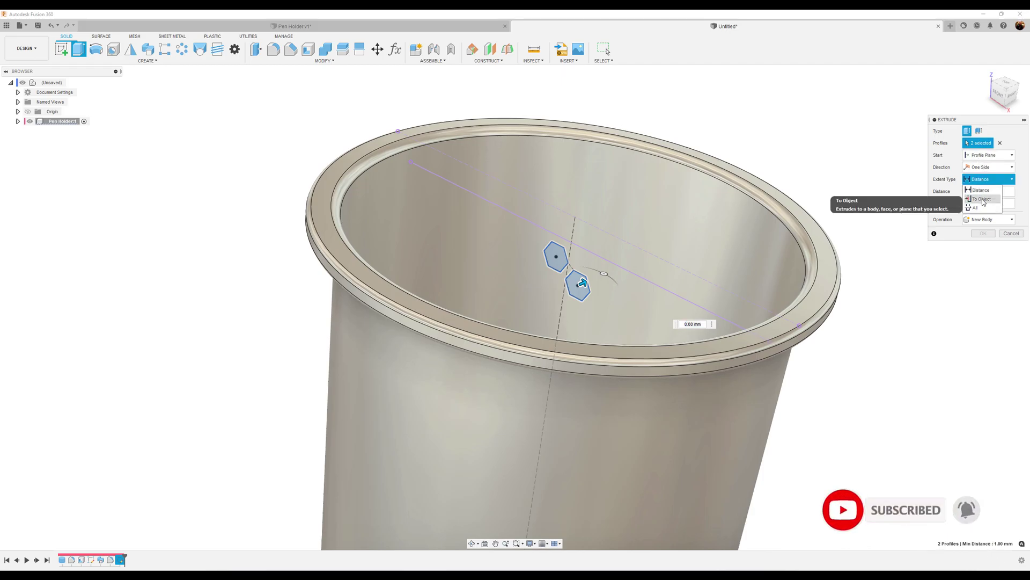
click(982, 199)
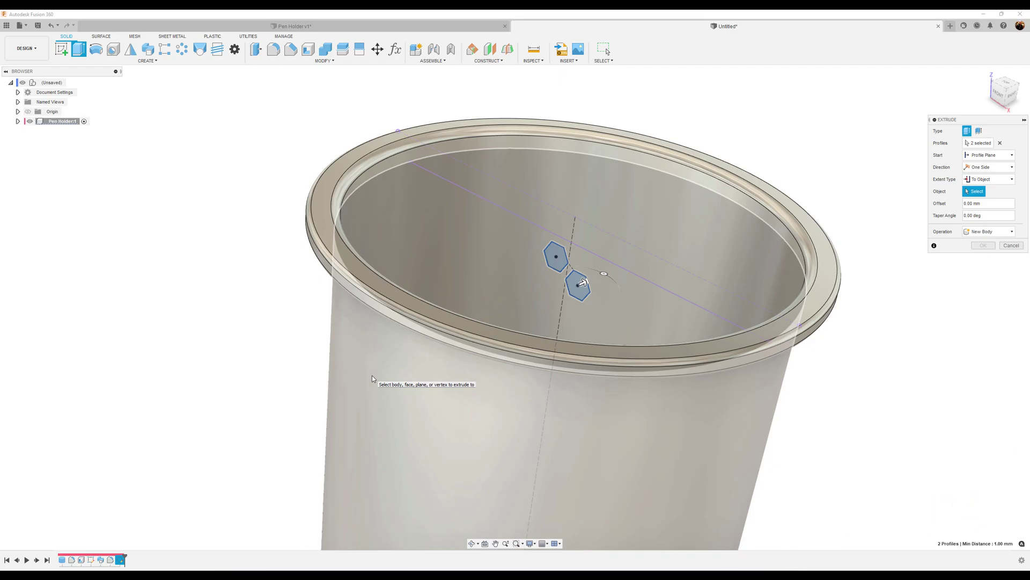
click(366, 392)
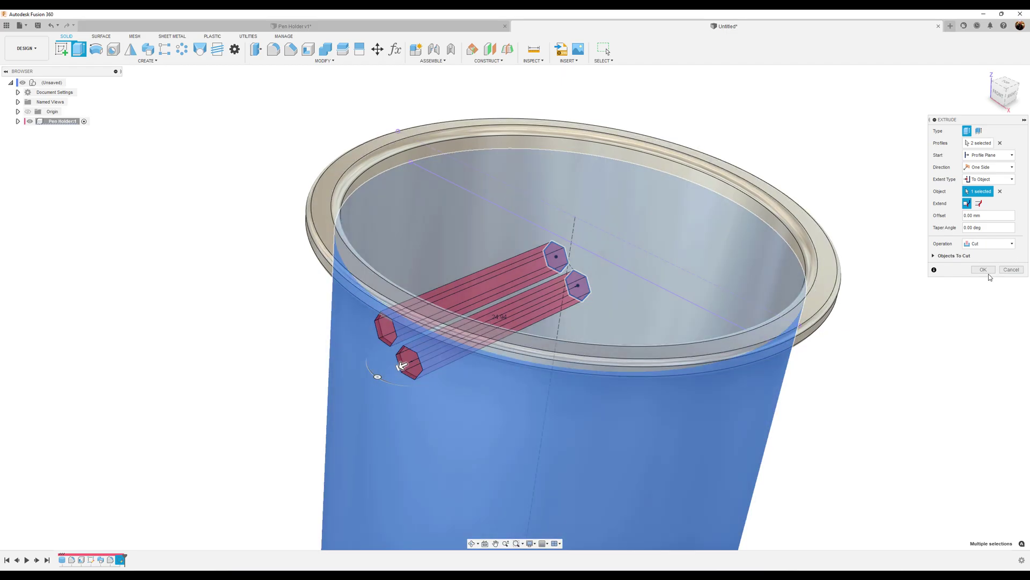
click(983, 269)
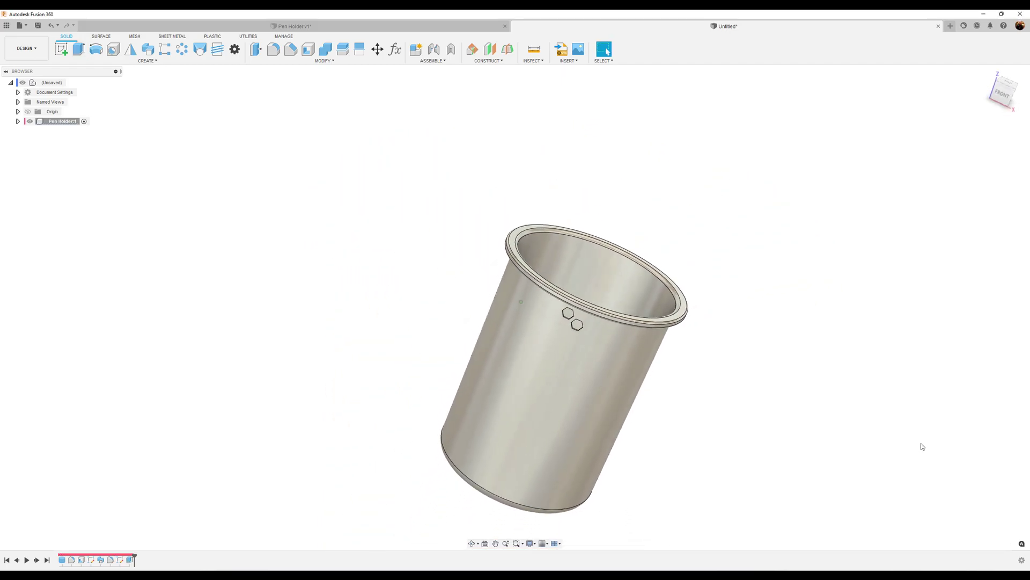
Examine the placement of the two hexagonal cuts below the rim in the front and home views
click(1004, 96)
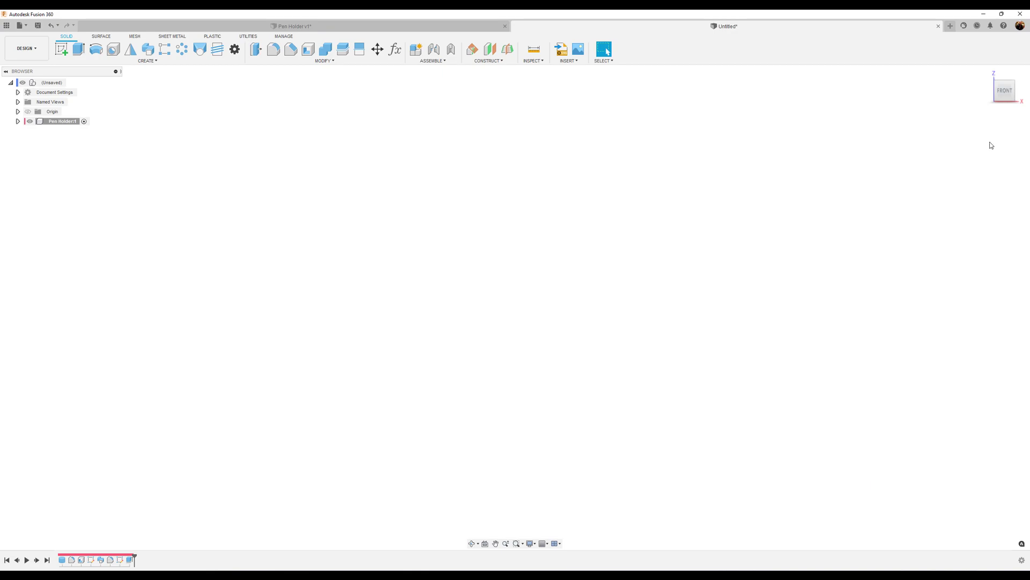
click(996, 97)
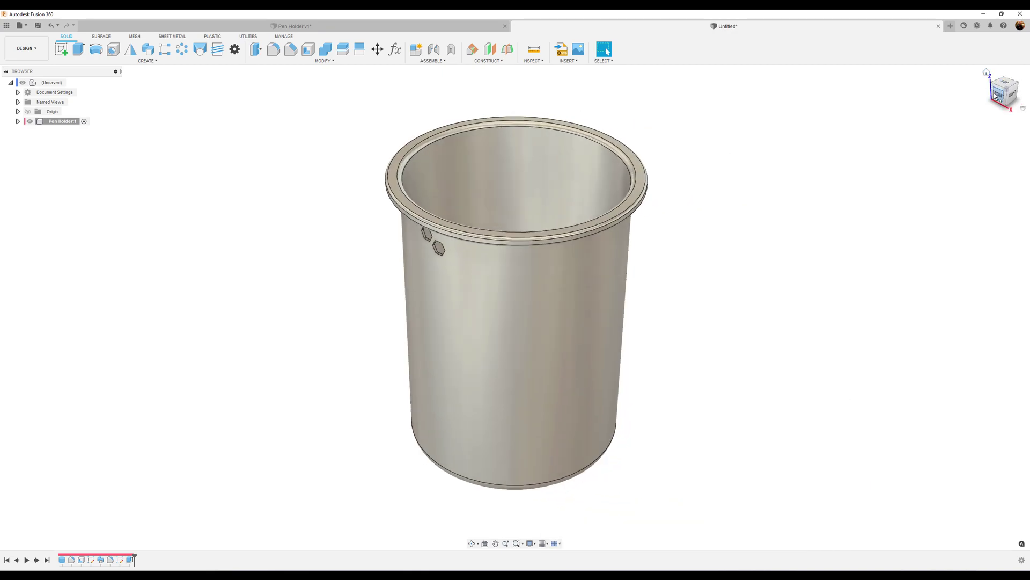
click(997, 96)
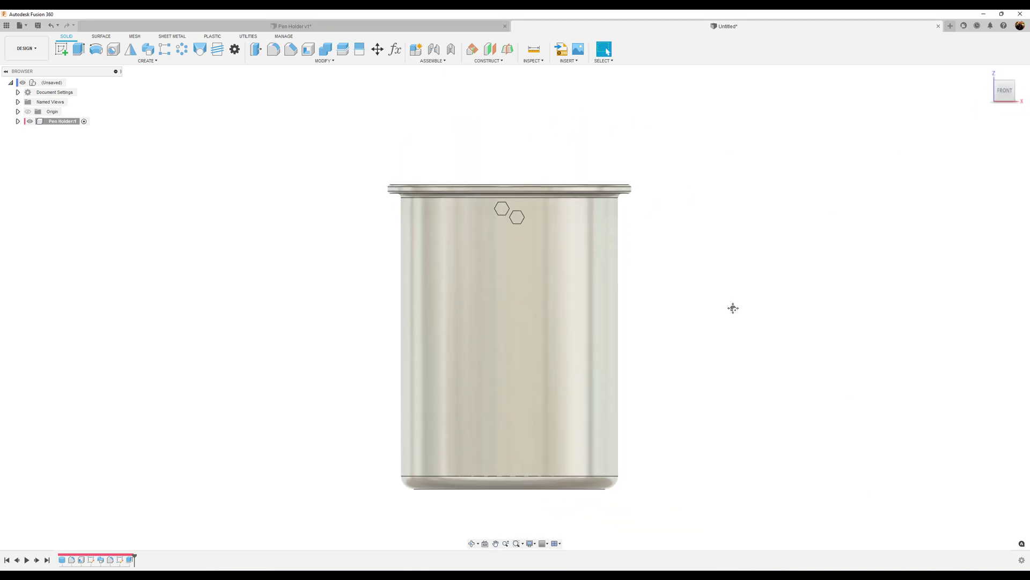
scroll(732, 306, down, 2)
scroll(743, 306, up, 2)
scroll(742, 306, up, 1)
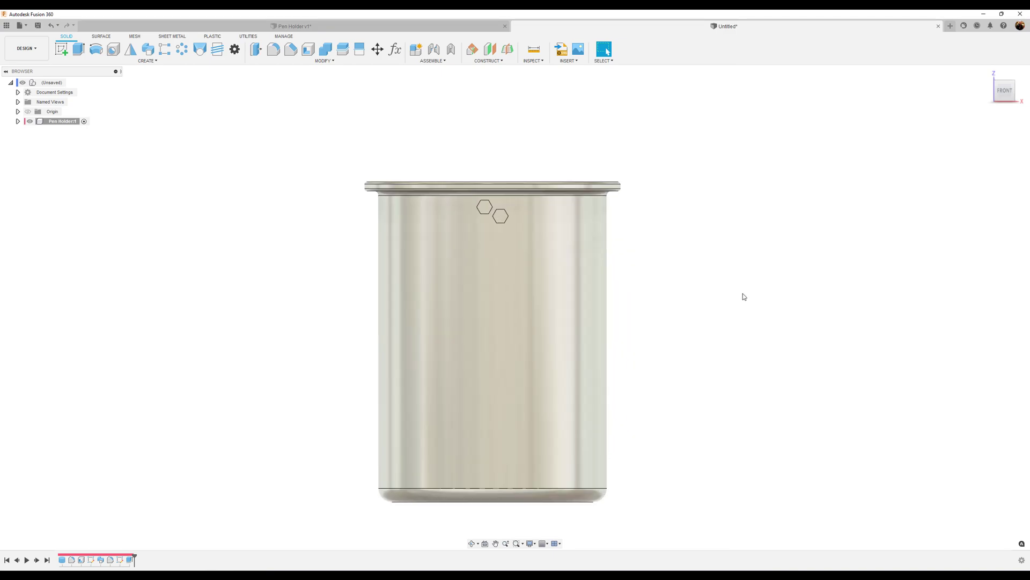
middle_drag(750, 380, 750, 331)
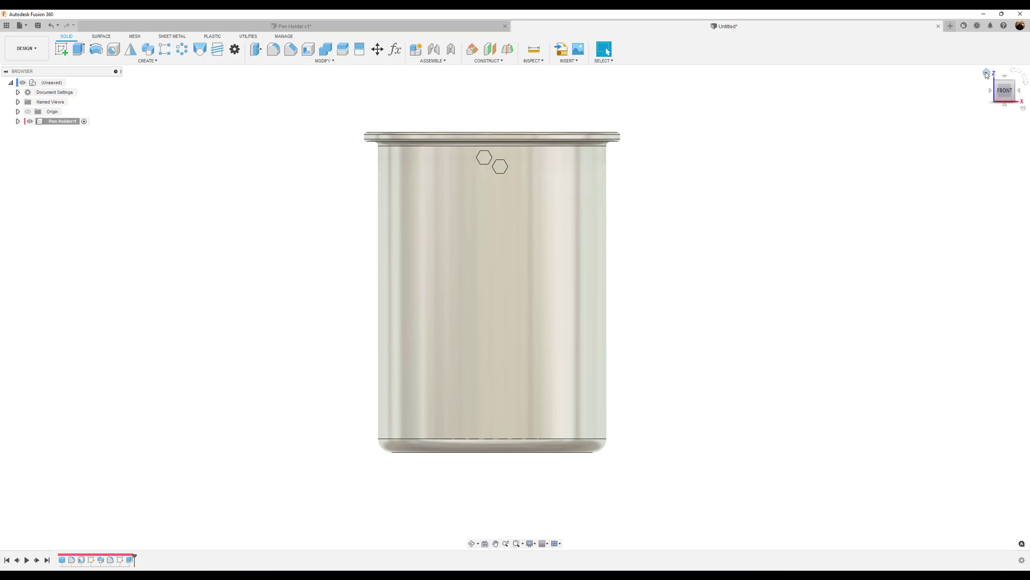
click(986, 73)
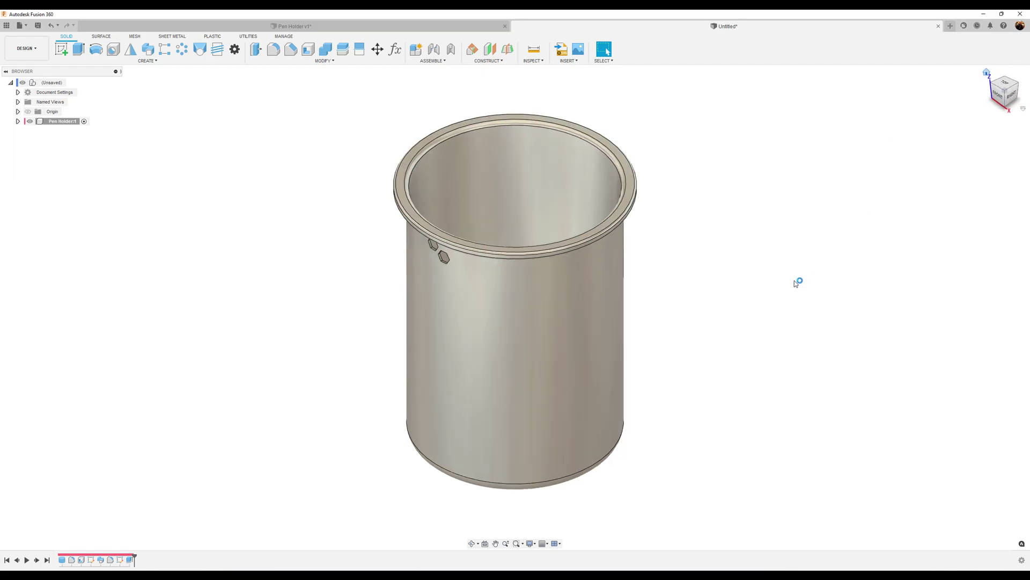
click(997, 96)
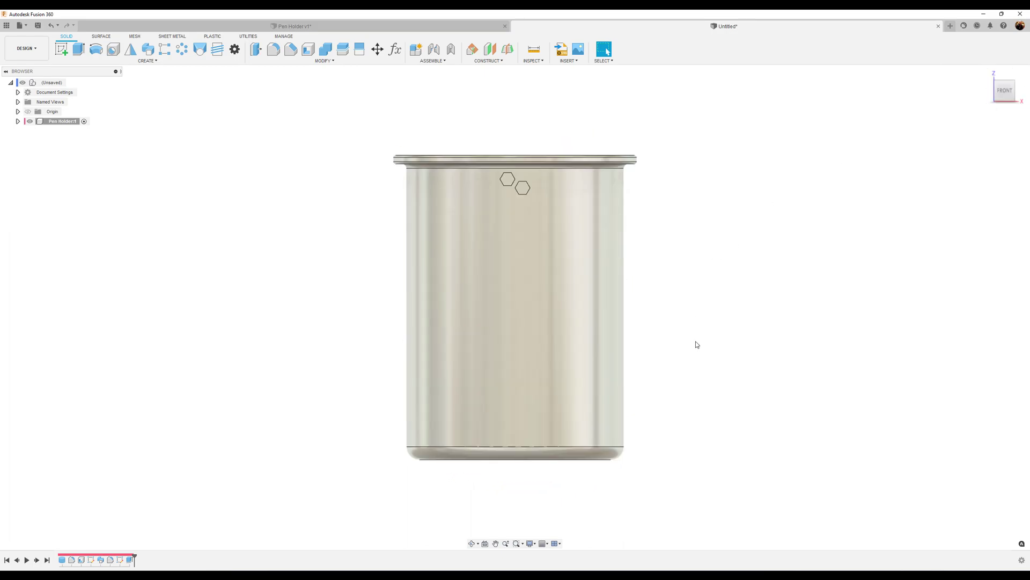
scroll(698, 346, up, 3)
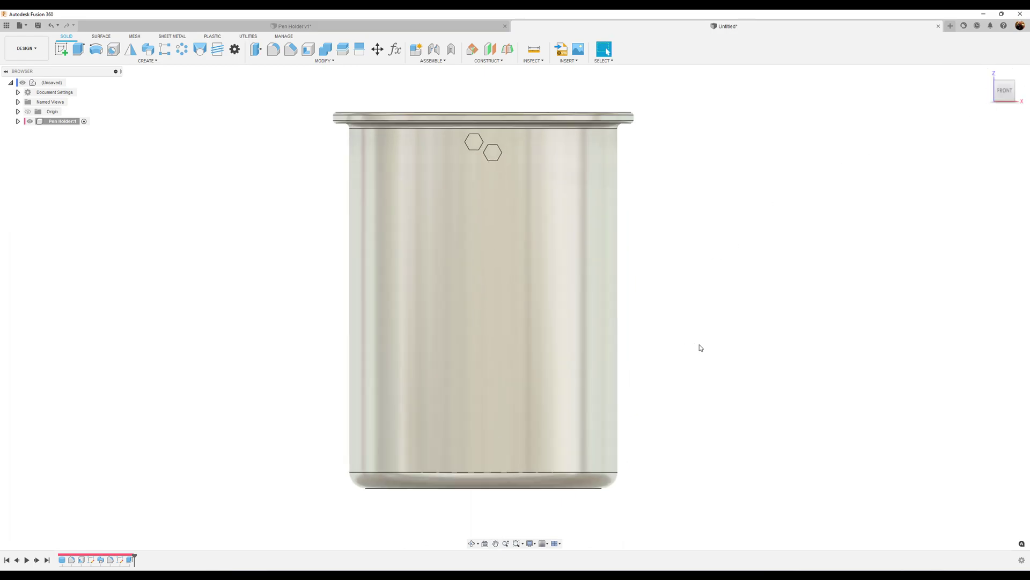
middle_drag(711, 335, 704, 341)
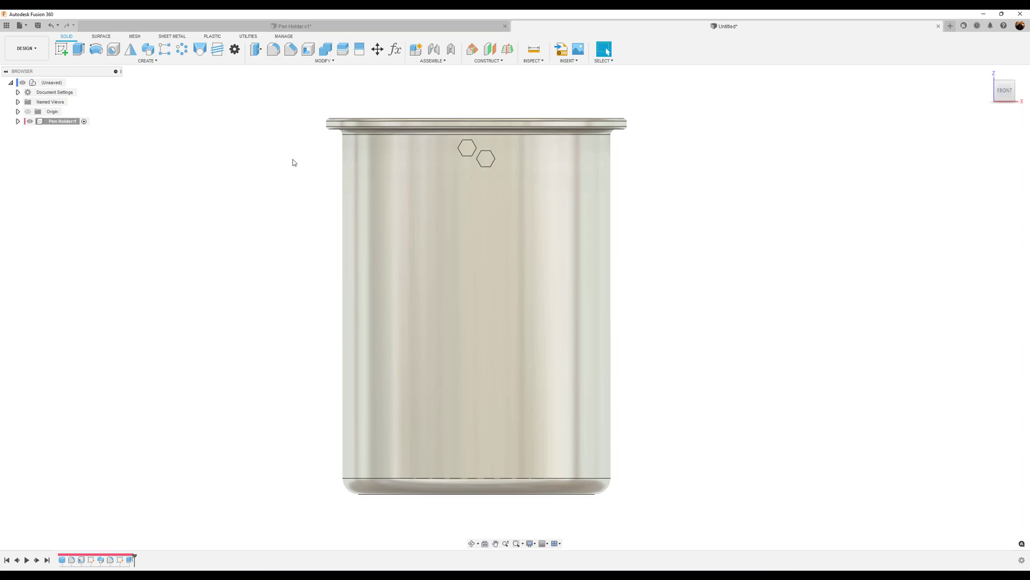
Start a rectangular pattern of the hexagon cut feature with the vertical Z axis as its direction
click(154, 62)
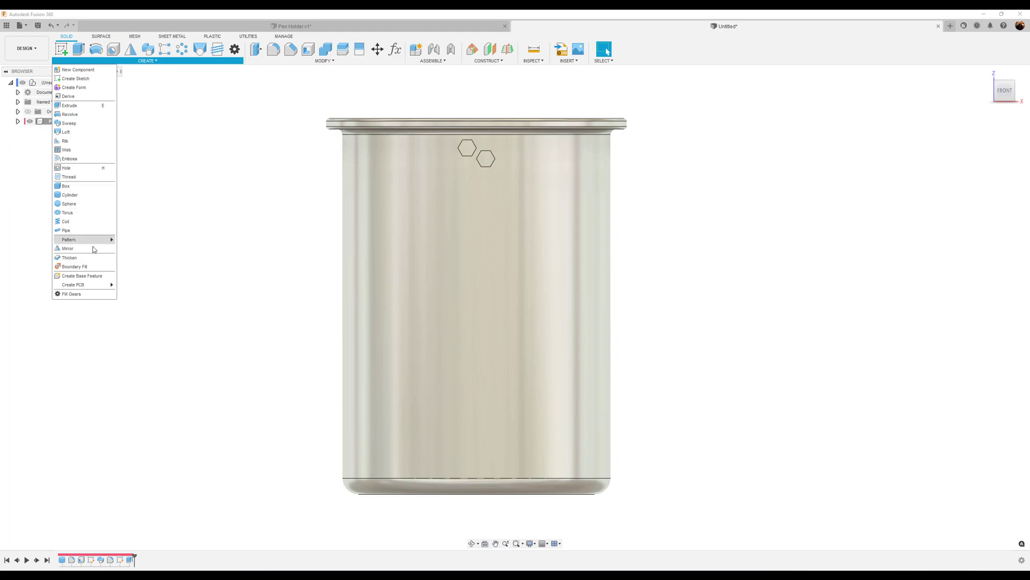
mouse_move(97, 243)
click(141, 241)
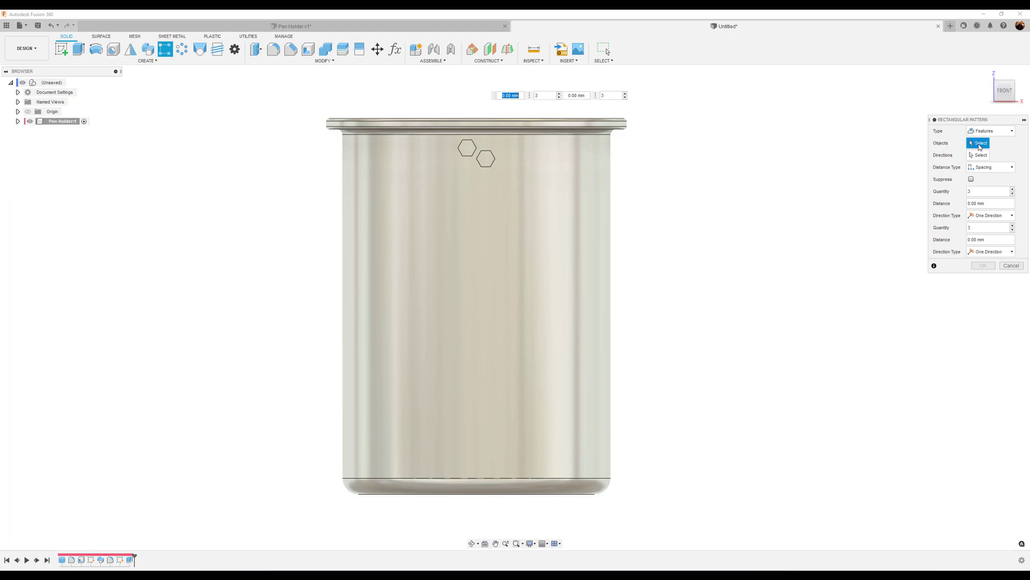
click(129, 560)
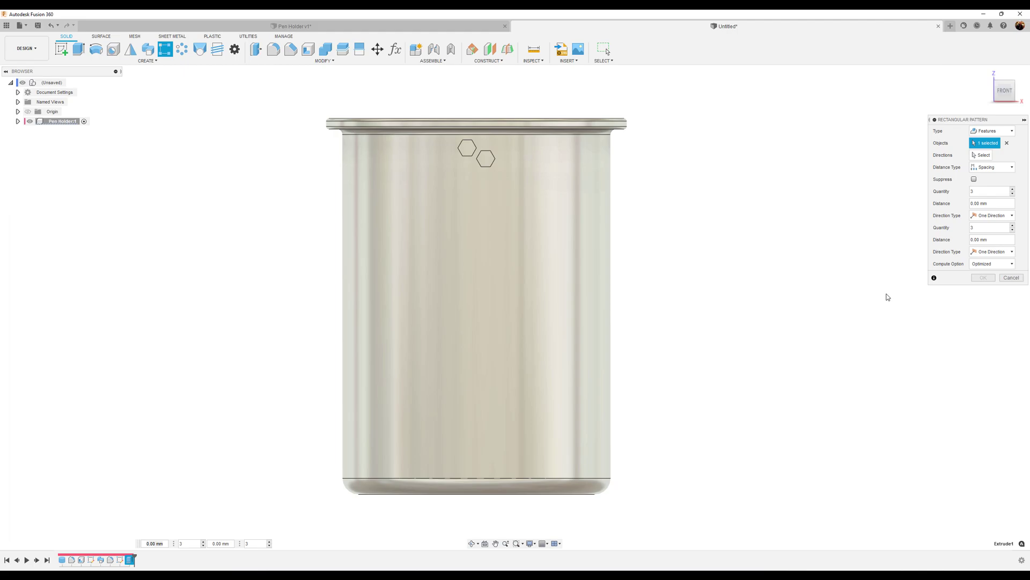
click(982, 156)
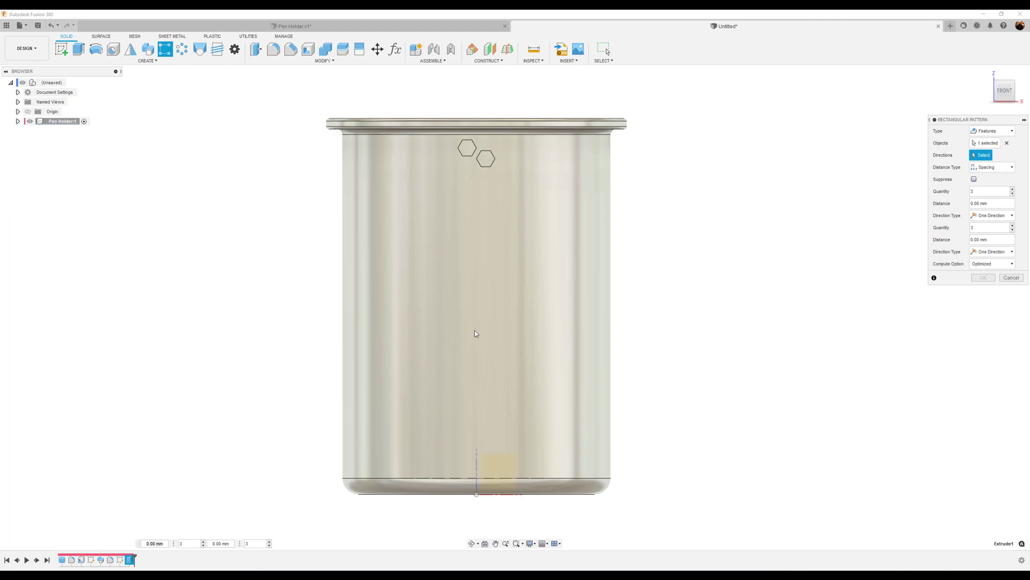
click(476, 463)
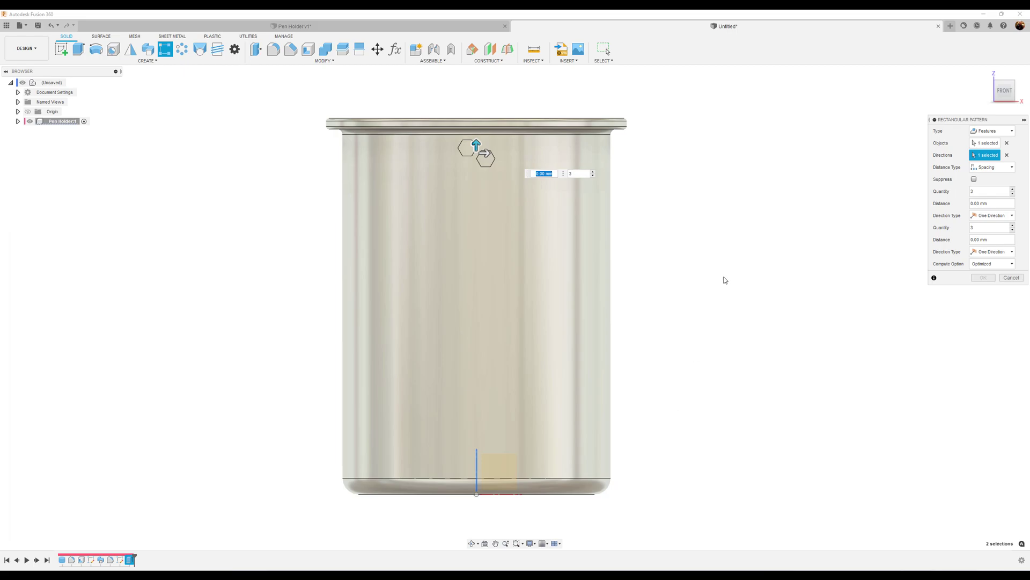
Set the rectangular pattern to 15 instances at -4.09 mm spacing with the Optimized compute option, and create it
click(982, 191)
drag(476, 147, 476, 232)
key(Tab)
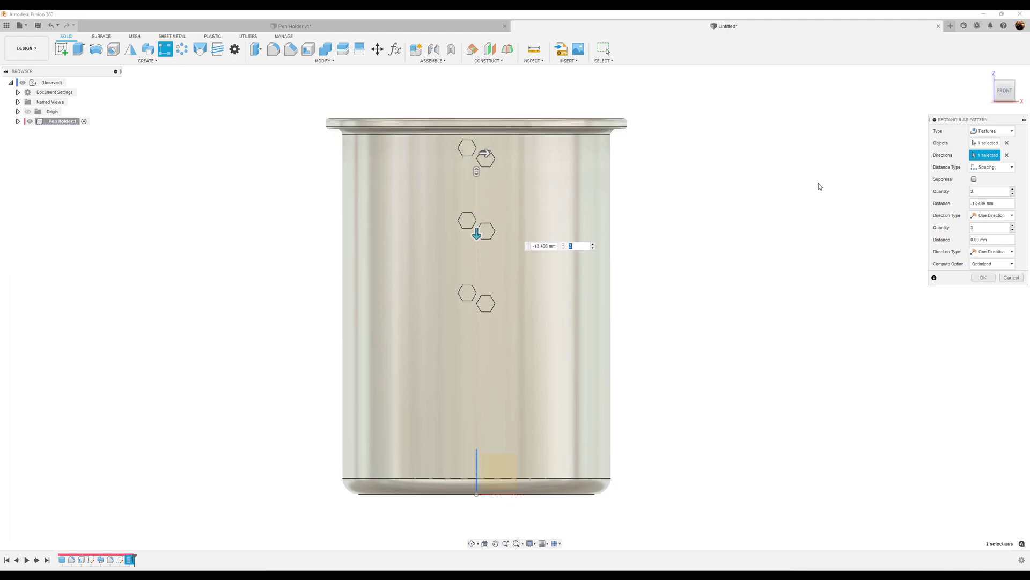
click(1003, 203)
click(969, 191)
text(15)
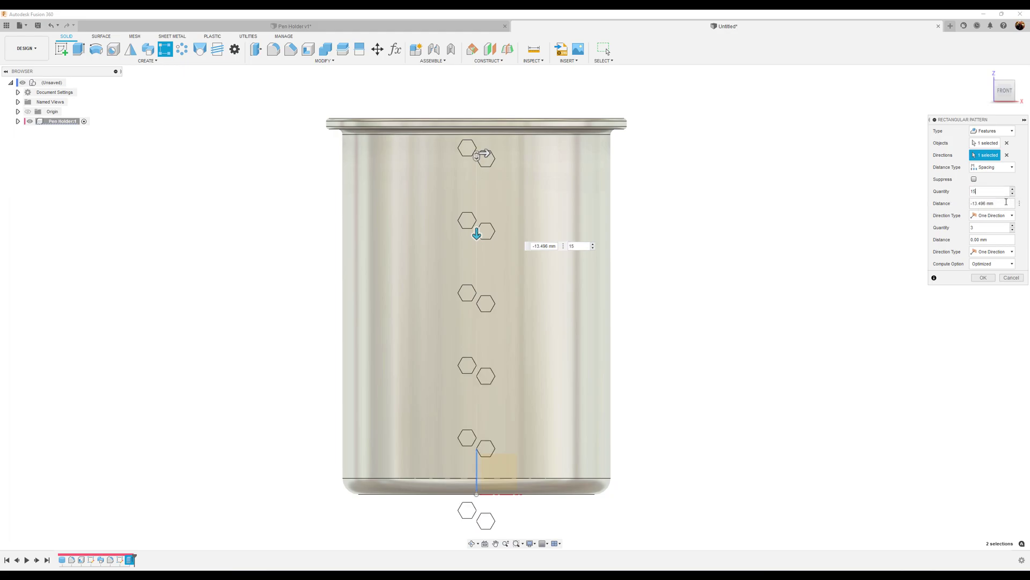
click(1006, 203)
text(-4.09)
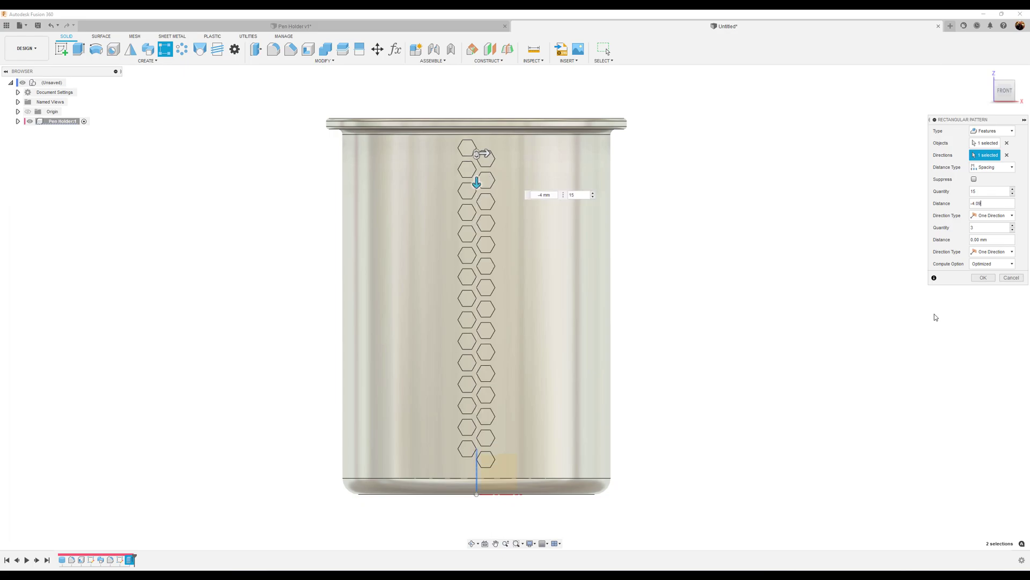
click(991, 264)
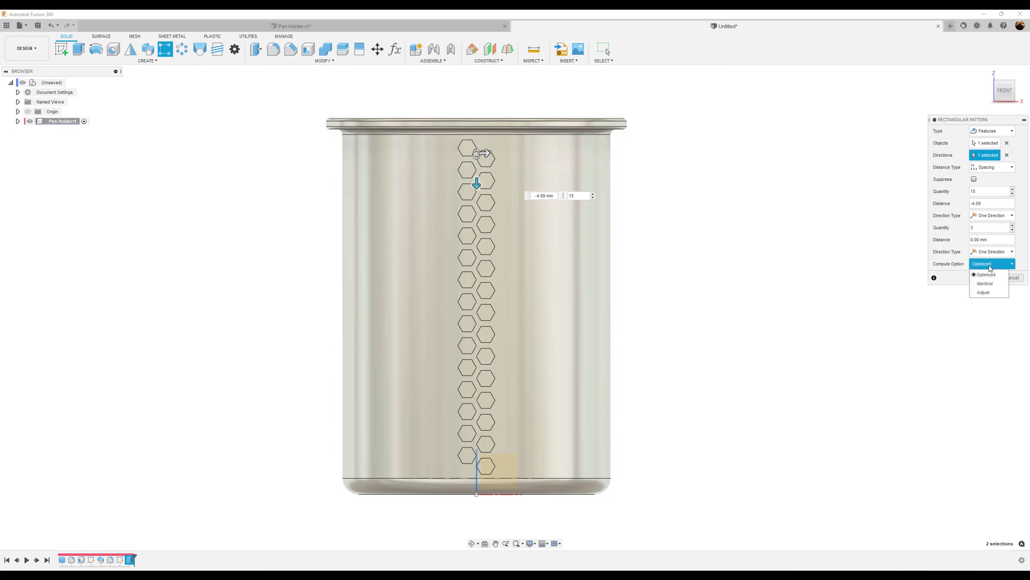
click(987, 274)
click(985, 277)
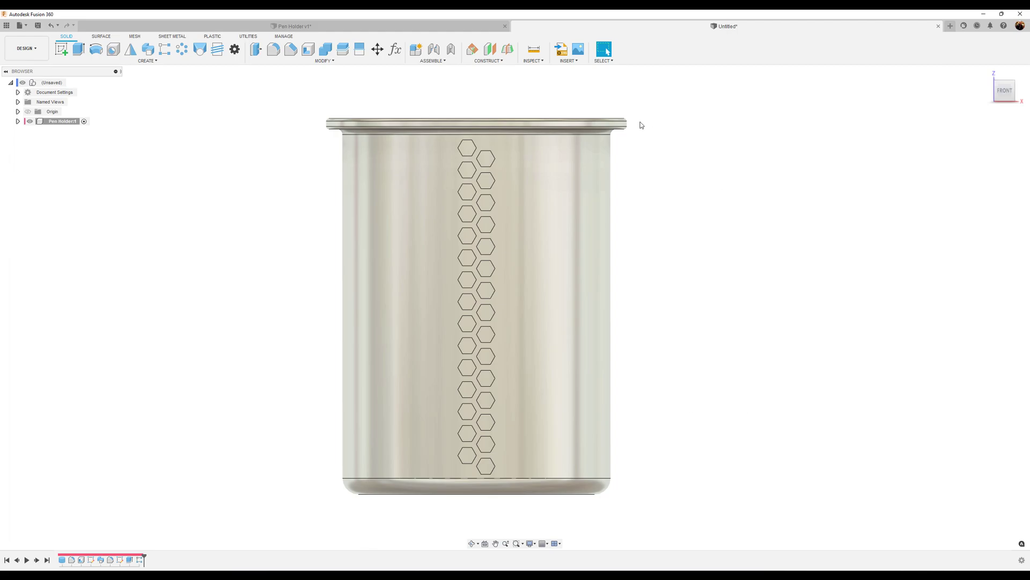
Create a full circular pattern of 23 instances of the hexagon cut and its rectangular pattern around the cylindrical wall's axis
click(182, 50)
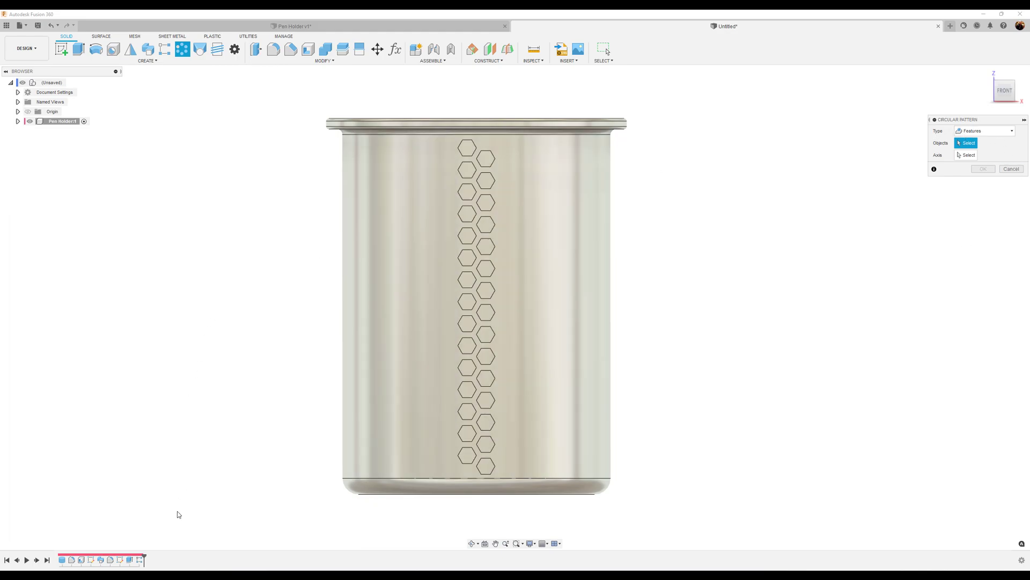
click(130, 560)
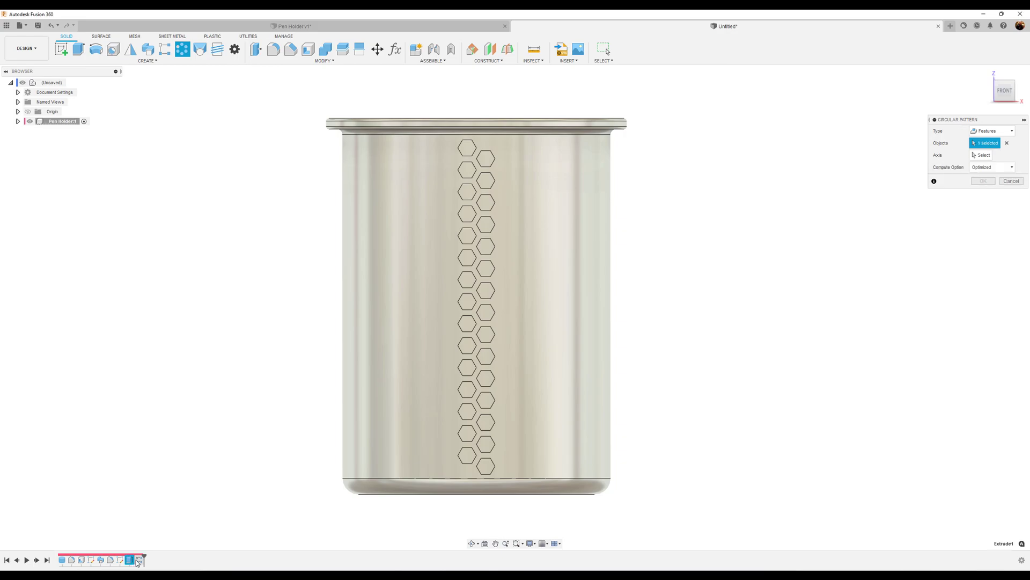
click(141, 559)
click(979, 155)
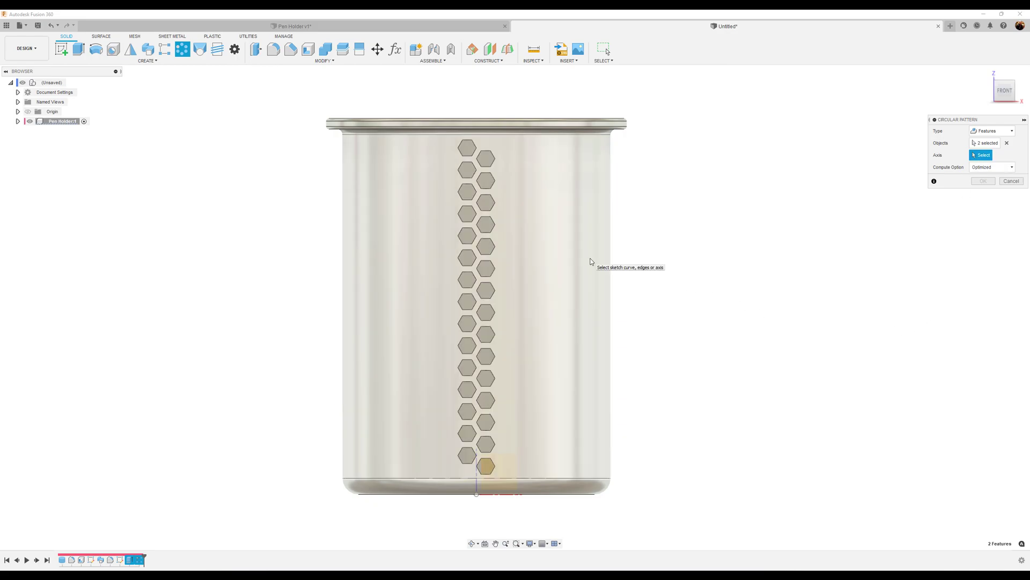
click(590, 261)
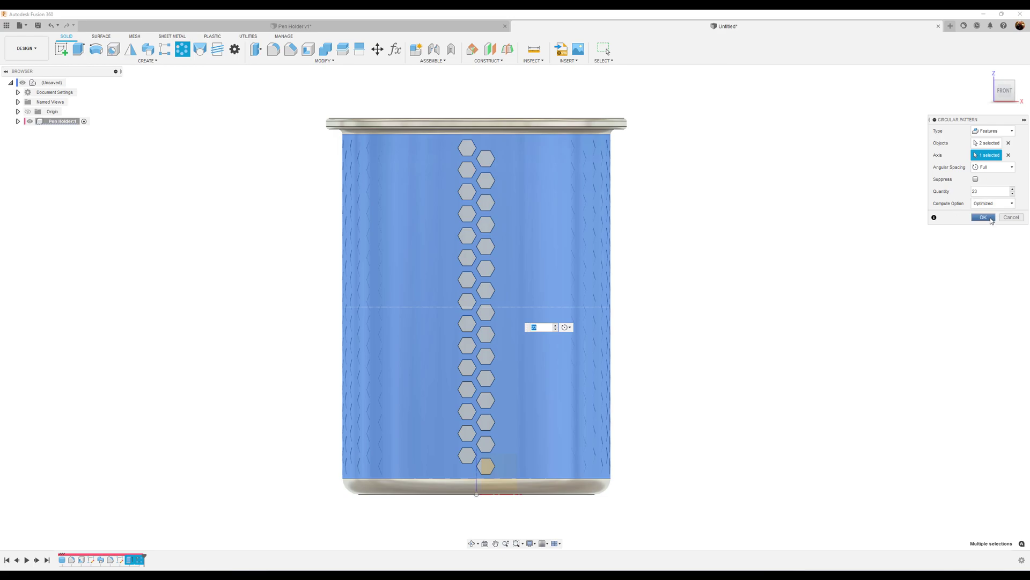
click(991, 219)
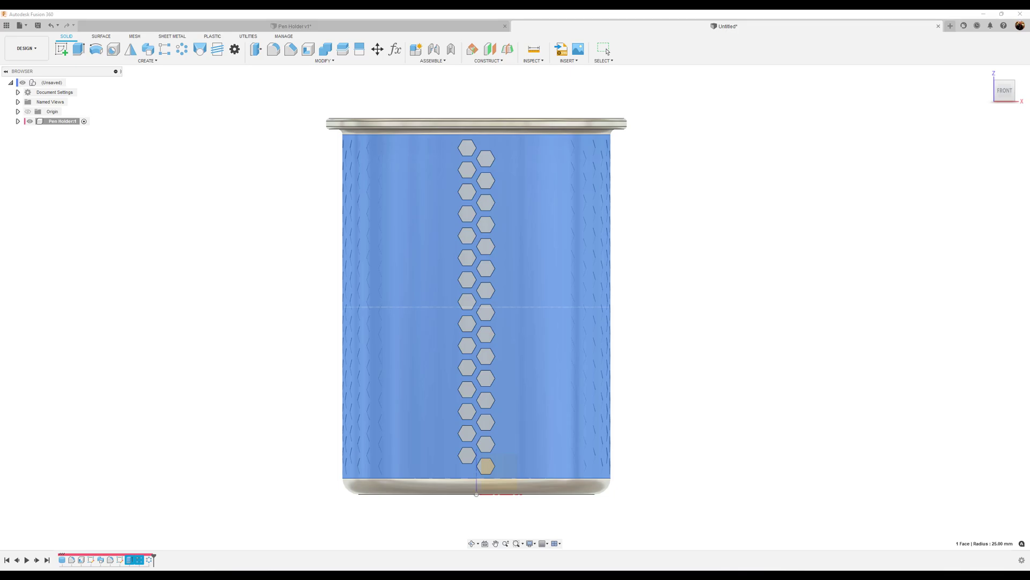
click(605, 50)
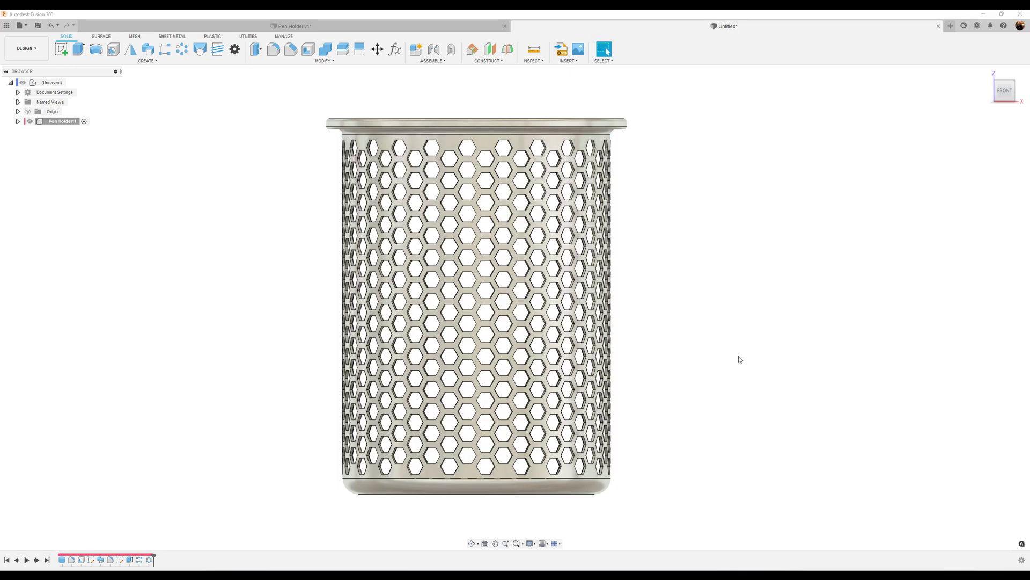
Find the Steel - Satin appearance in the Fusion 360 library and apply it to the pen holder body
key(F6)
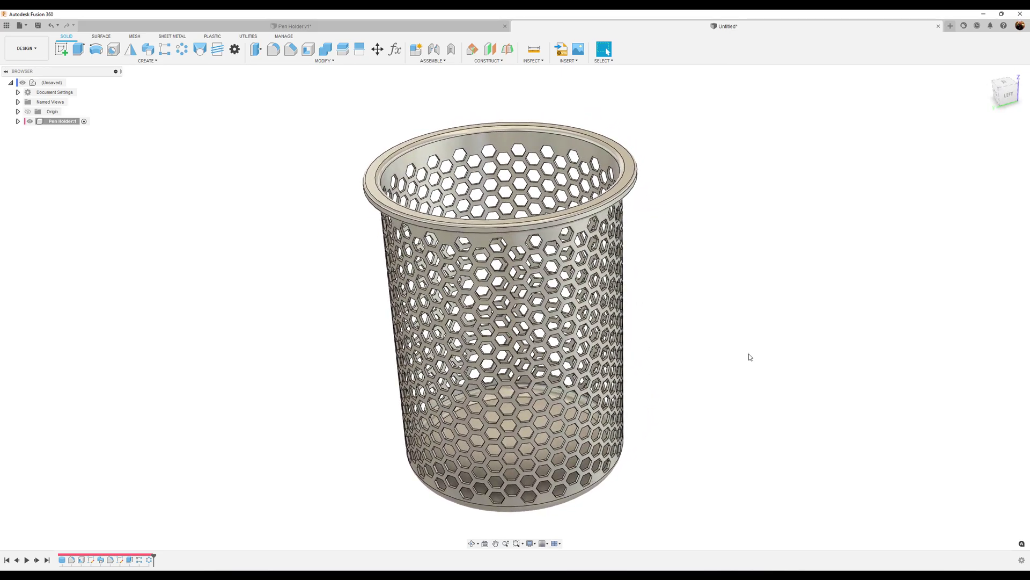
key(a)
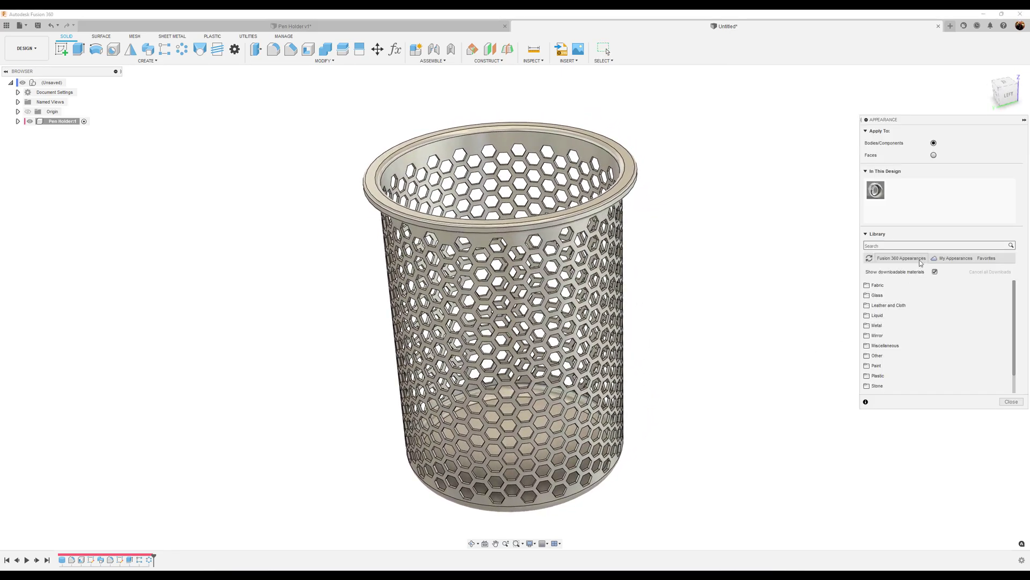
click(923, 247)
text(steel satin)
key(Return)
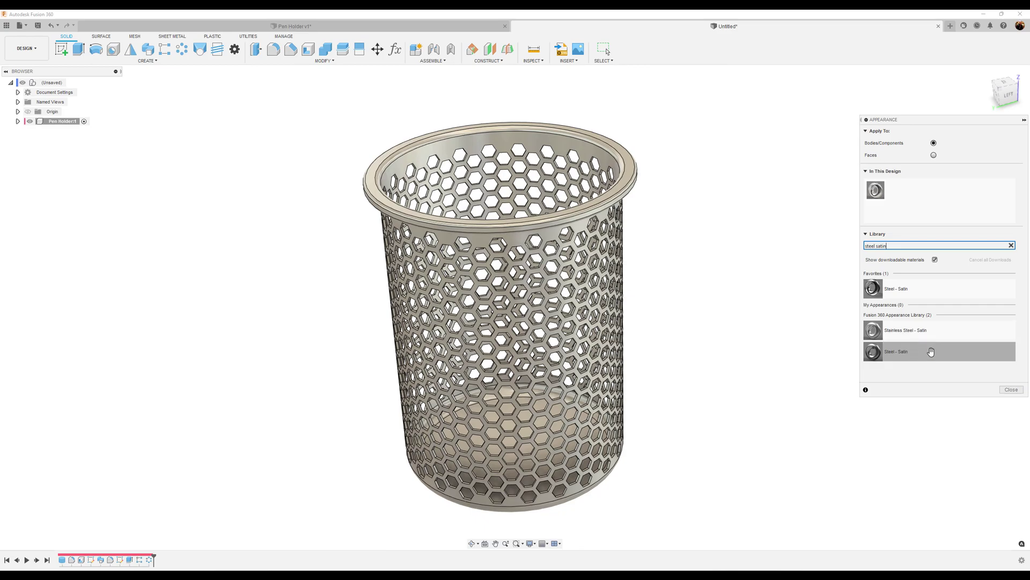
drag(940, 353, 562, 274)
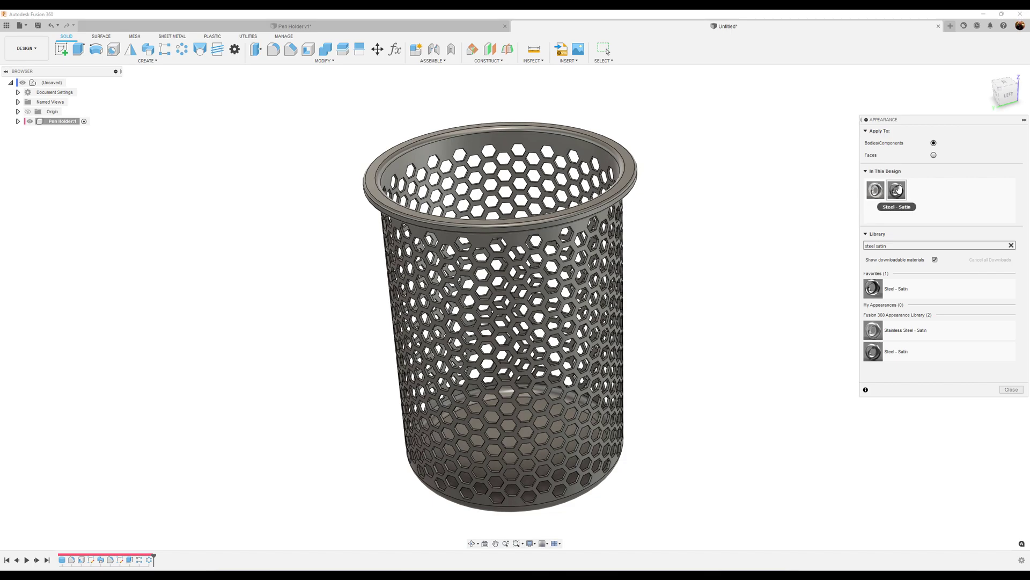
Darken the applied Steel - Satin appearance to RGB 75, 75, 75 and finish the appearance editing
double_click(899, 189)
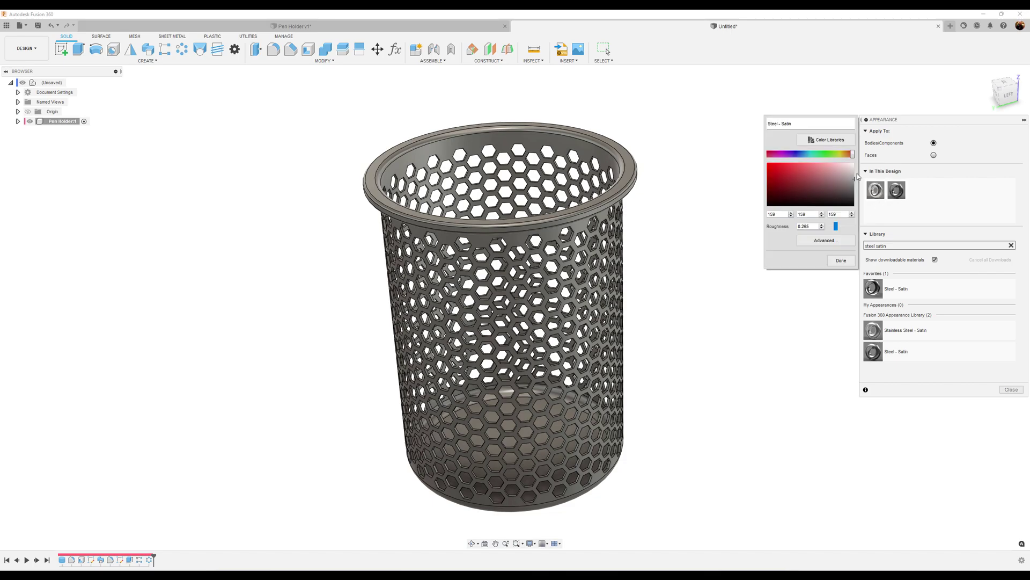
drag(854, 182, 855, 196)
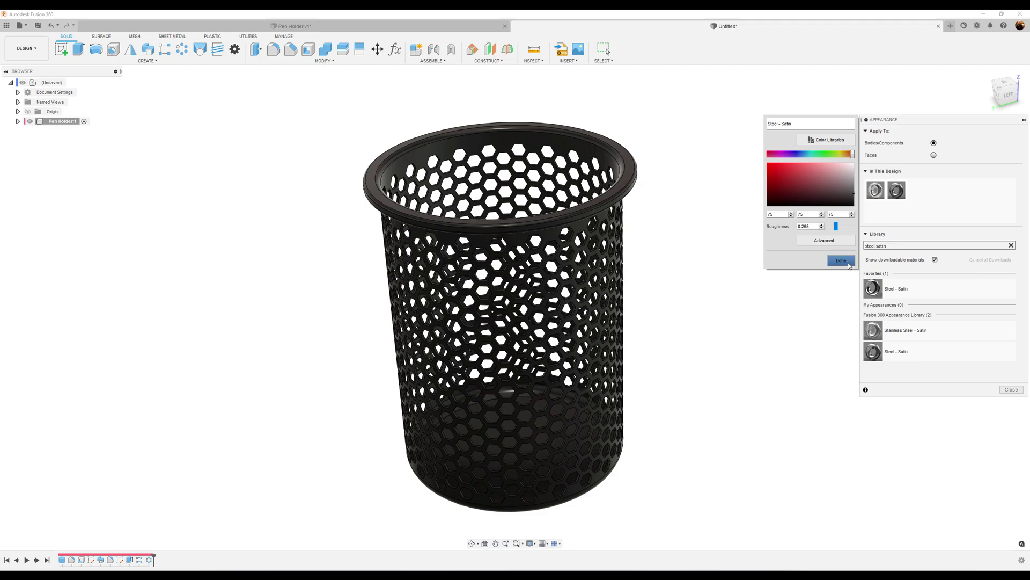
click(841, 260)
click(1017, 390)
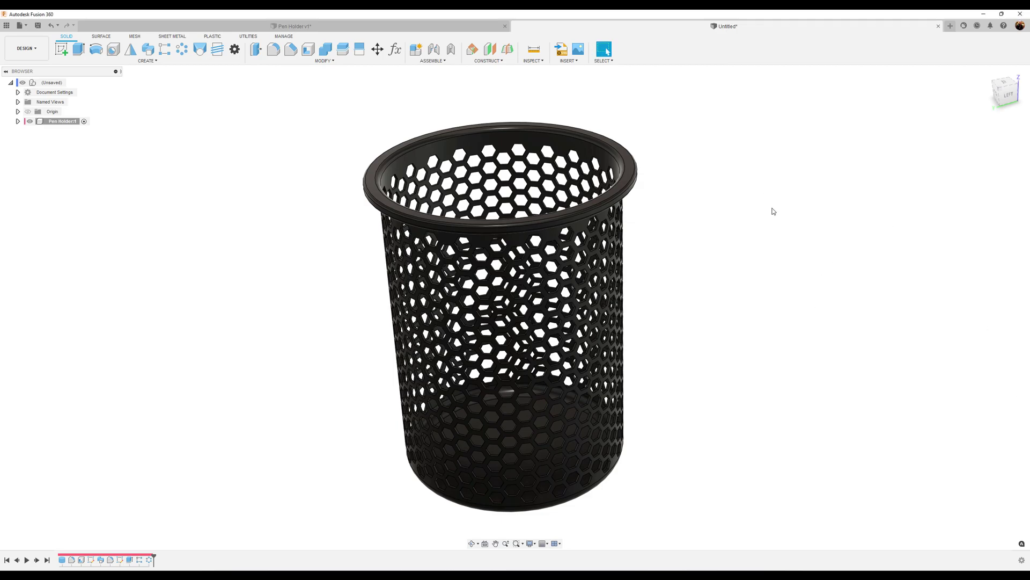
Switch to the Render workspace and start an in-canvas render of the pen holder
click(27, 48)
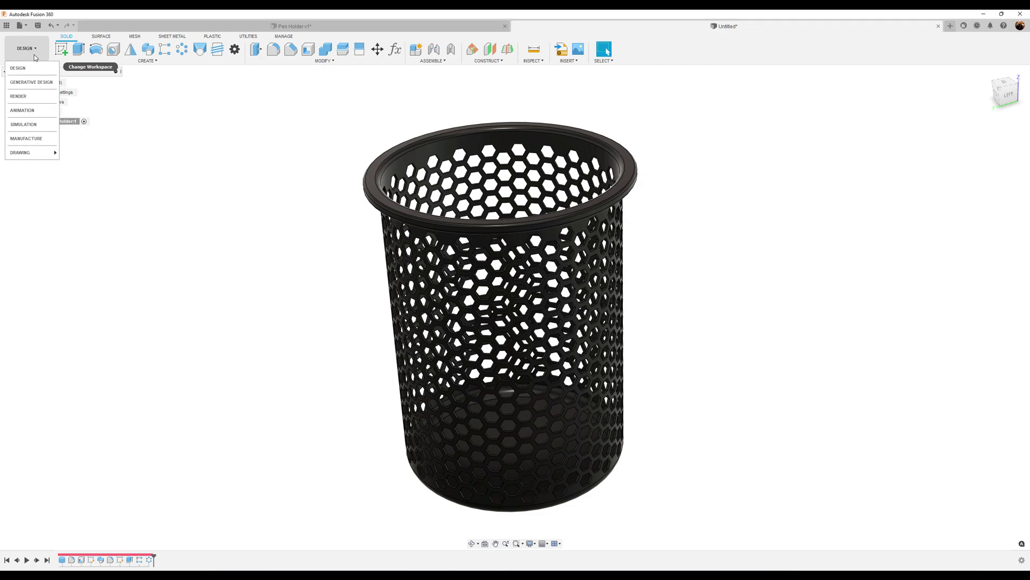
click(30, 96)
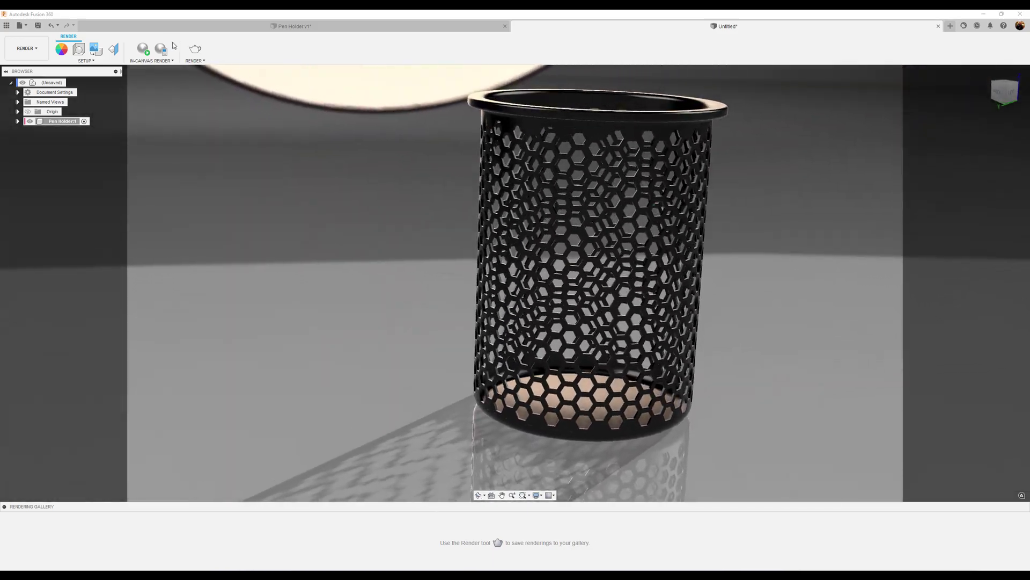
click(143, 49)
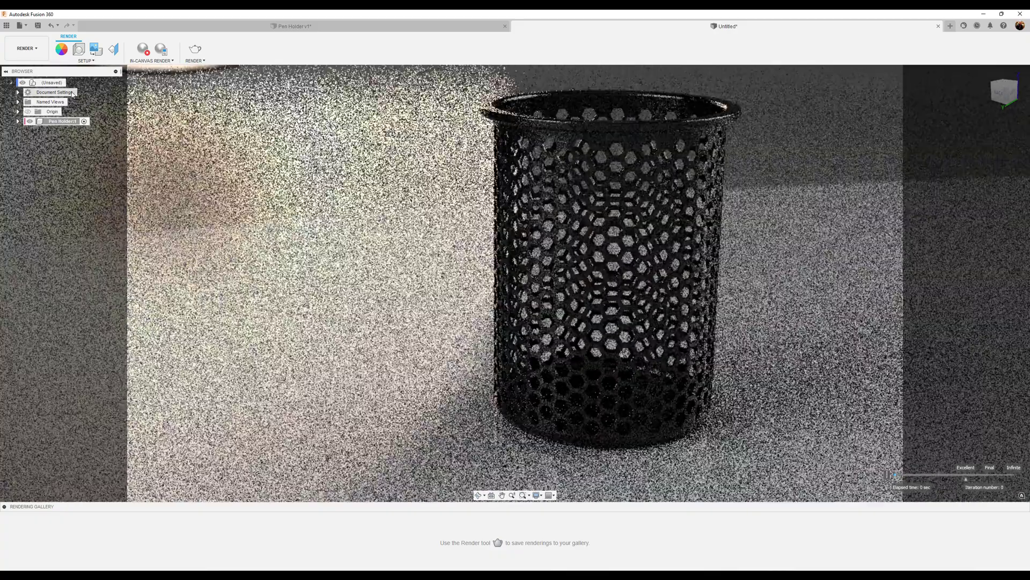
In the scene settings, set the camera focal length to 200 mm and the ground roughness to 0.05
click(79, 49)
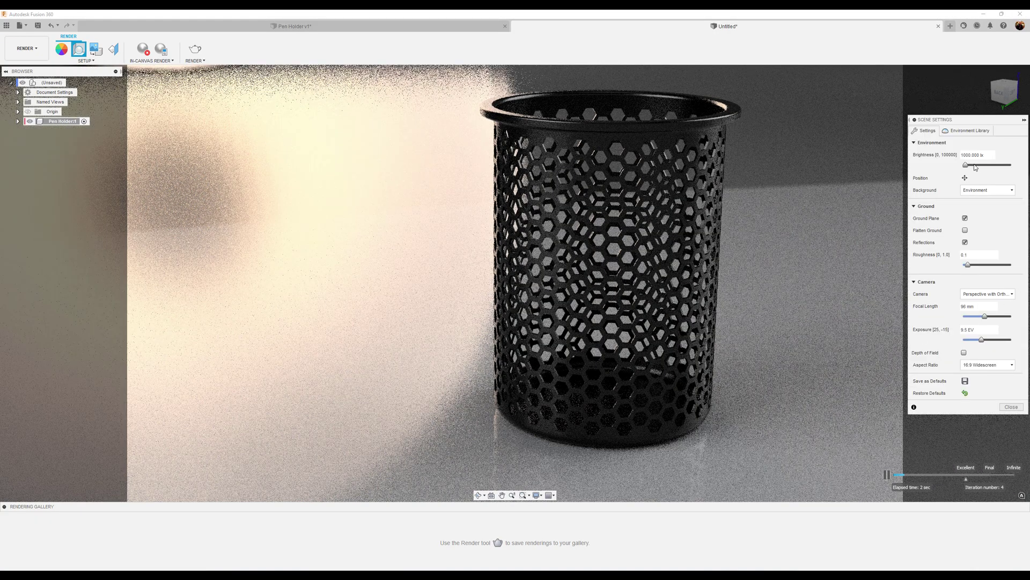
click(967, 306)
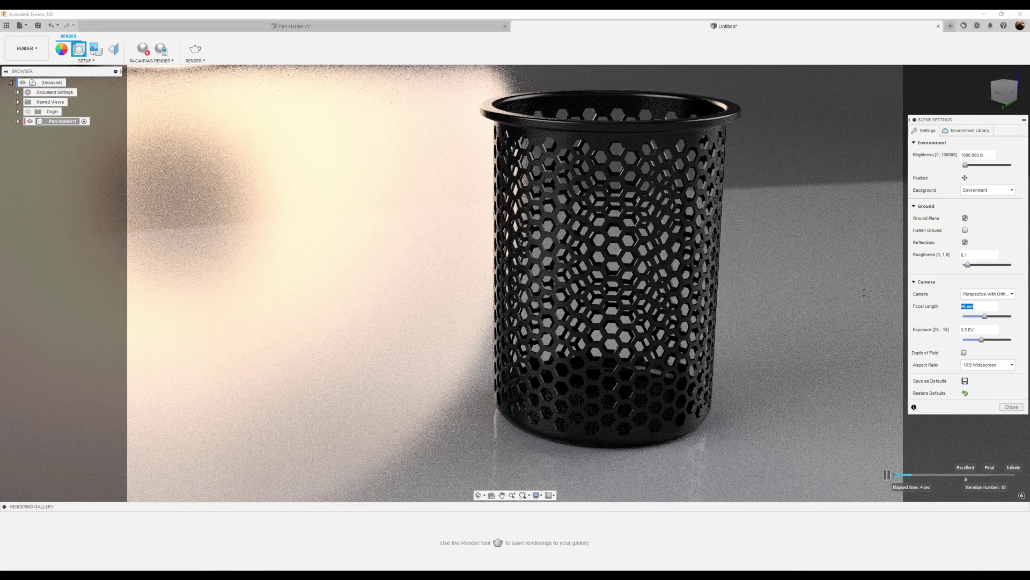
text(200)
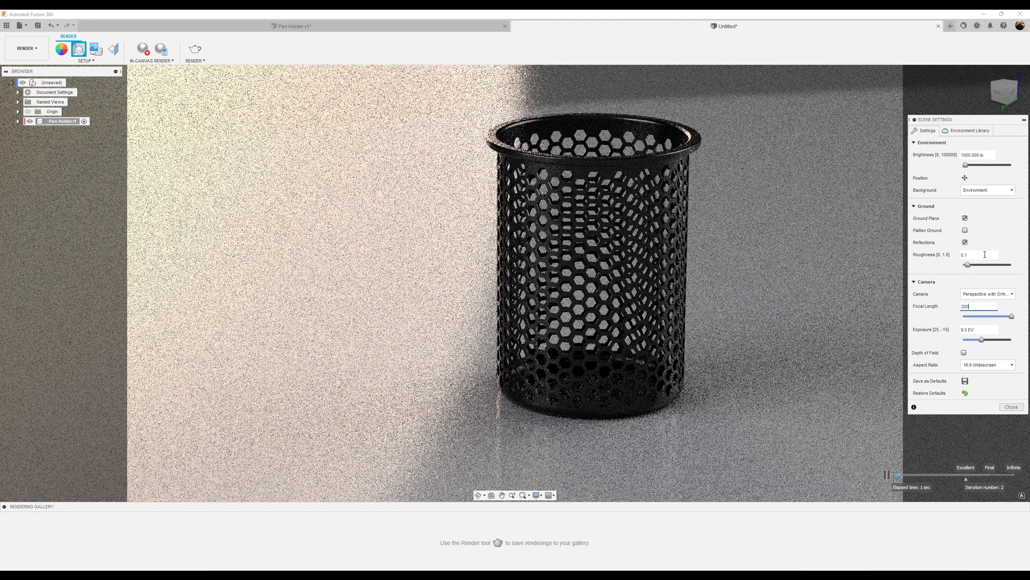
click(985, 254)
text(.05)
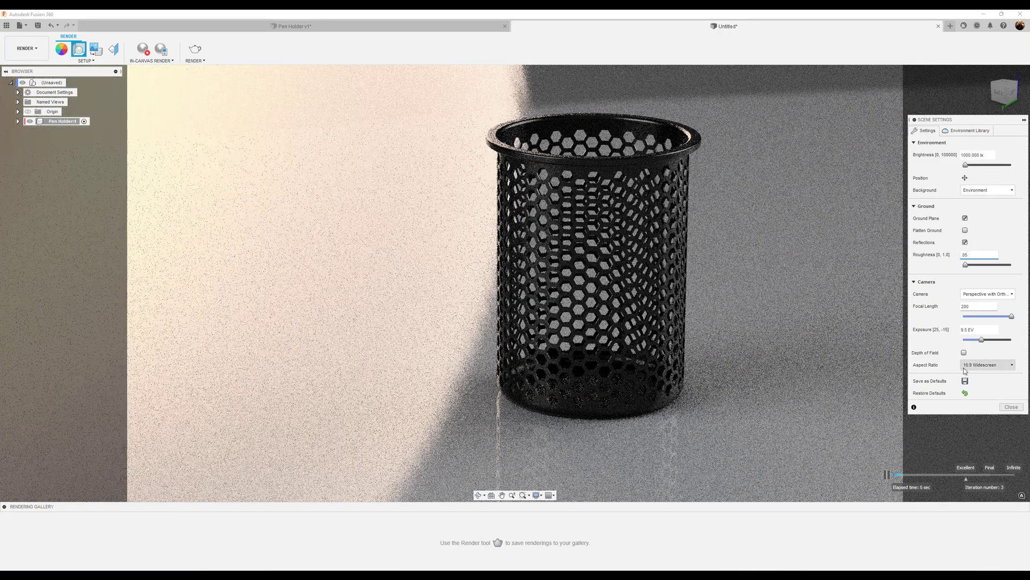
Enable depth of field with the center of focus on the holder's lower front wall and a blur of 0.04
click(965, 352)
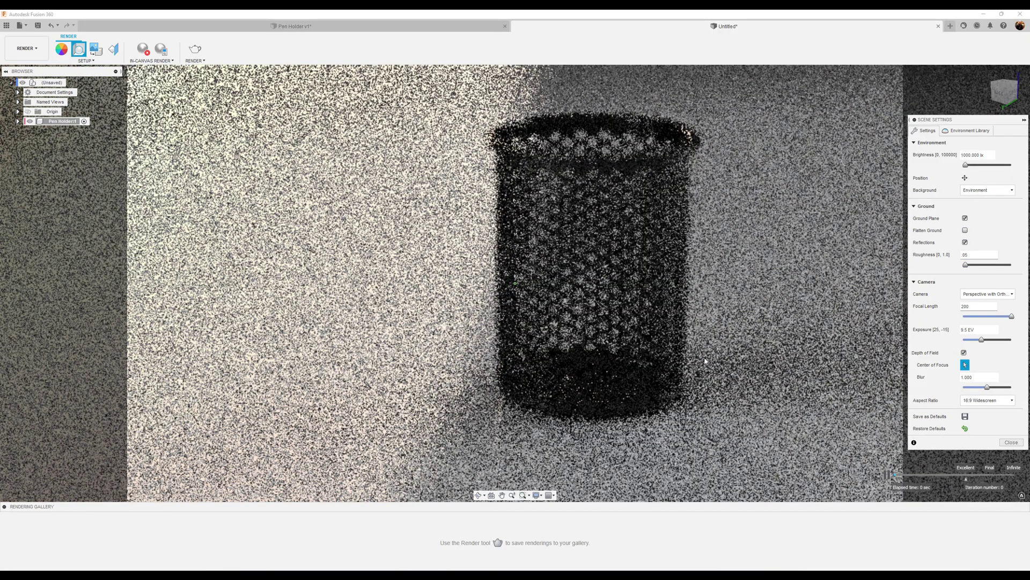
click(594, 326)
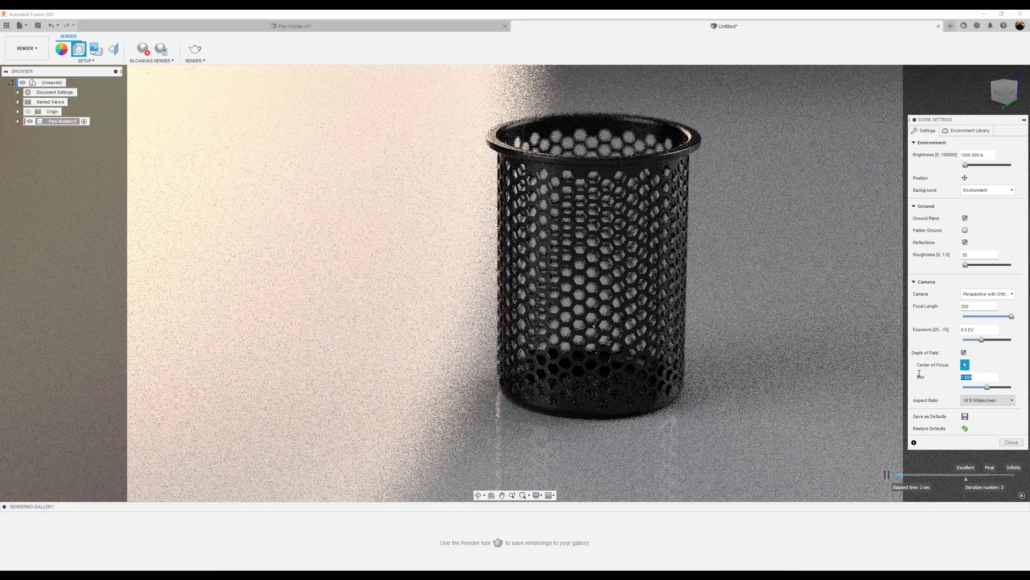
text(.04)
key(Return)
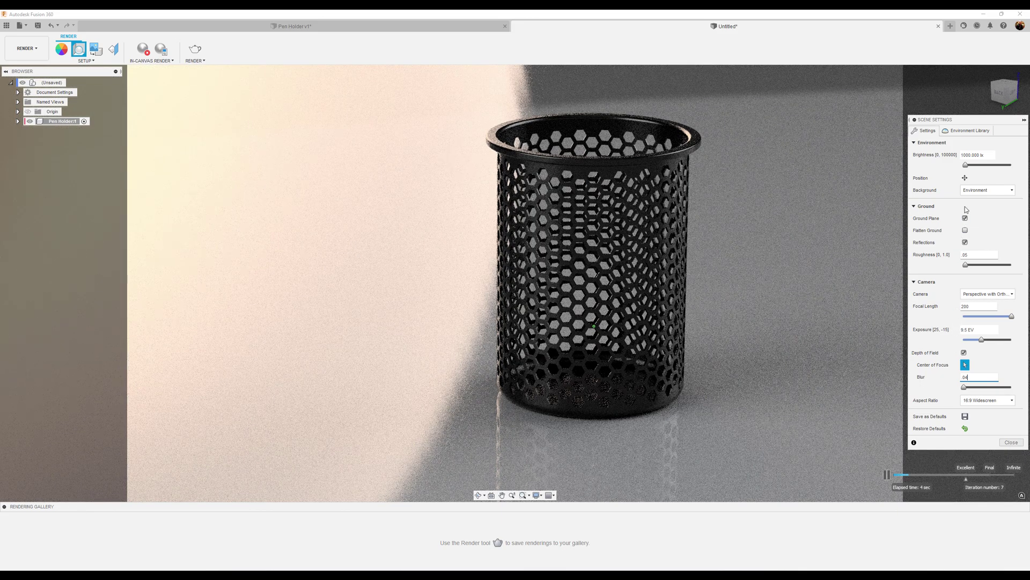
Rotate the scene environment to about -53 degrees and close the scene settings
click(965, 178)
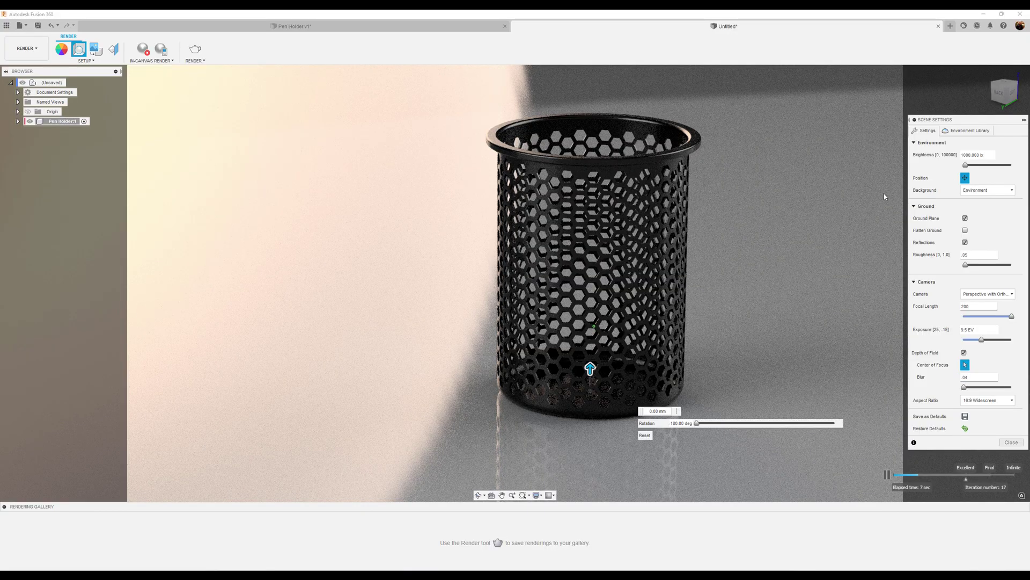
drag(696, 425, 745, 425)
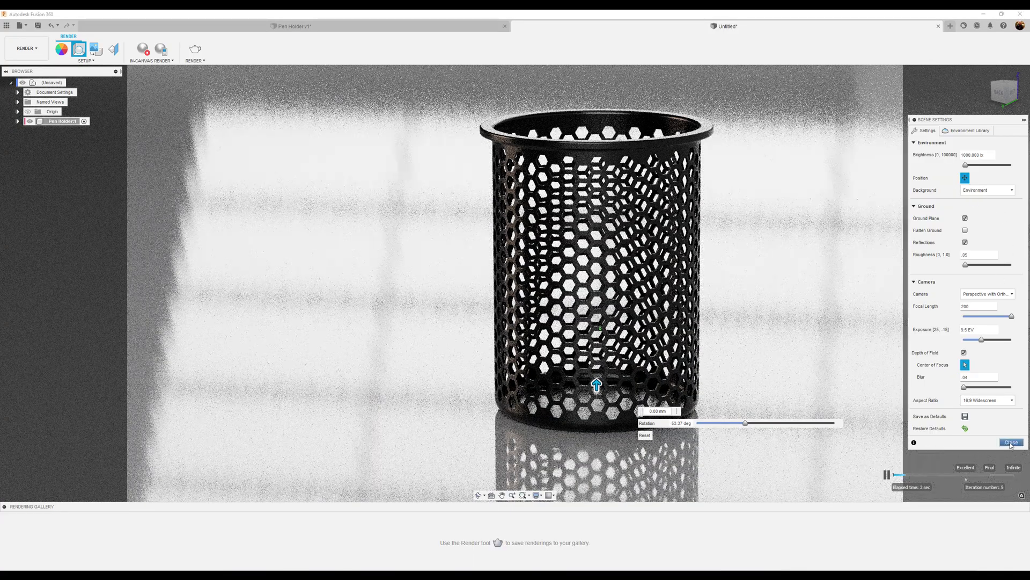
click(1011, 443)
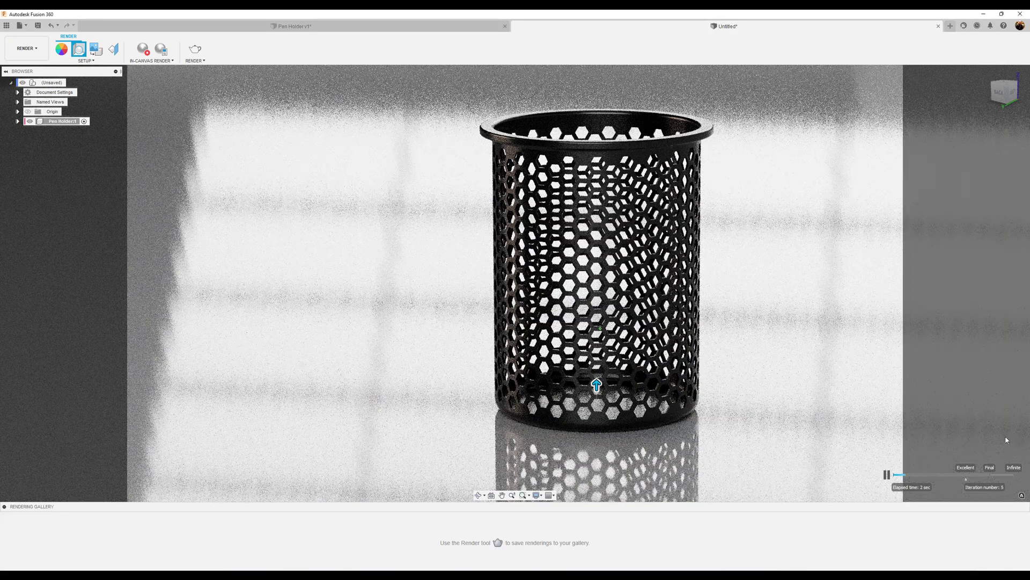